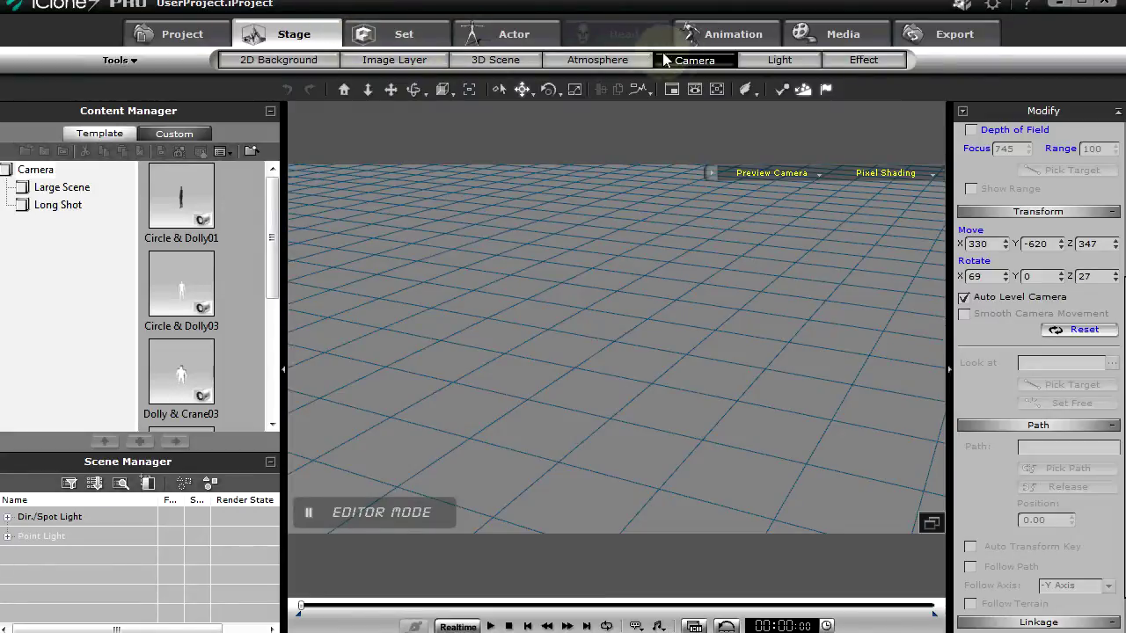
Step: Load the Clear Day 01 sky into the scene and aim the preview camera at the mountains
left_click(400, 35)
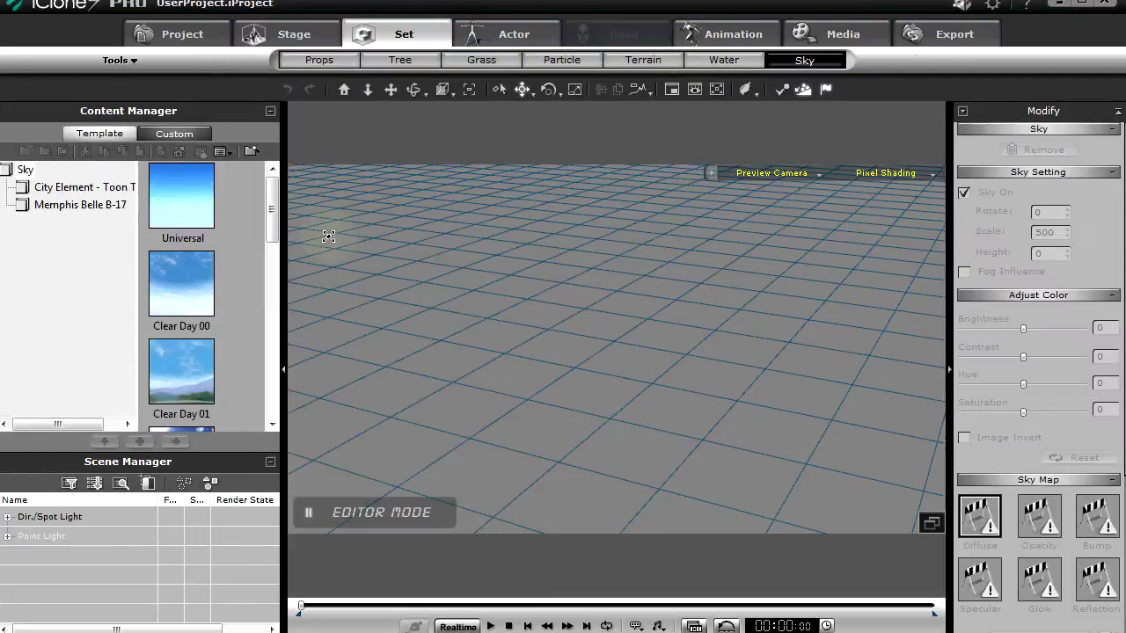
double_click(184, 379)
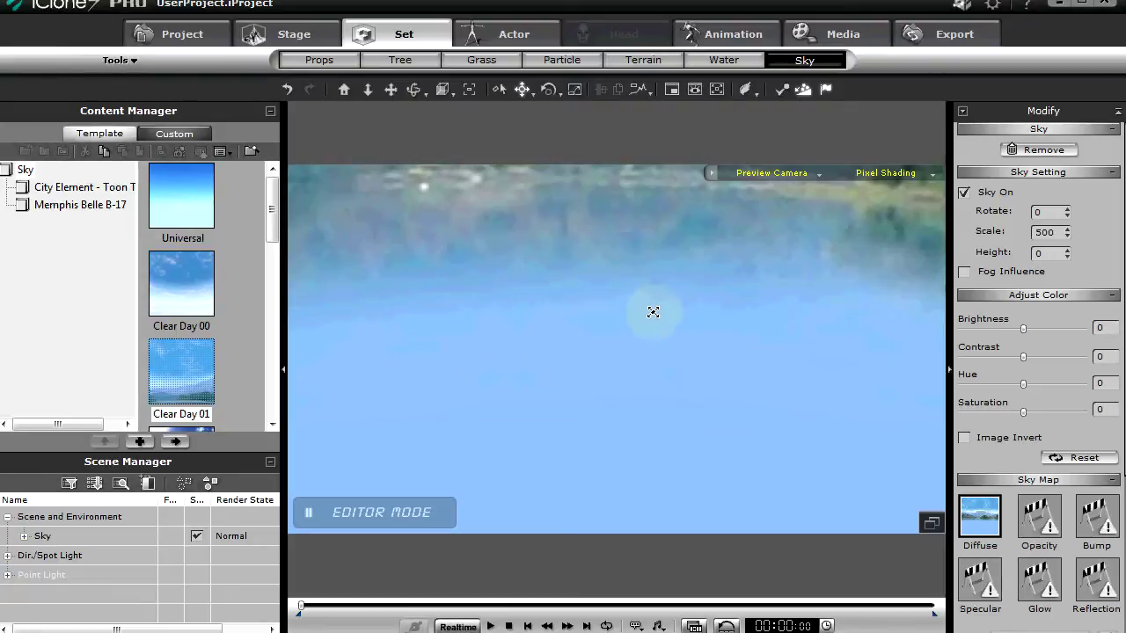
left_click_drag(653, 312, 658, 150)
left_click_drag(594, 373, 627, 385)
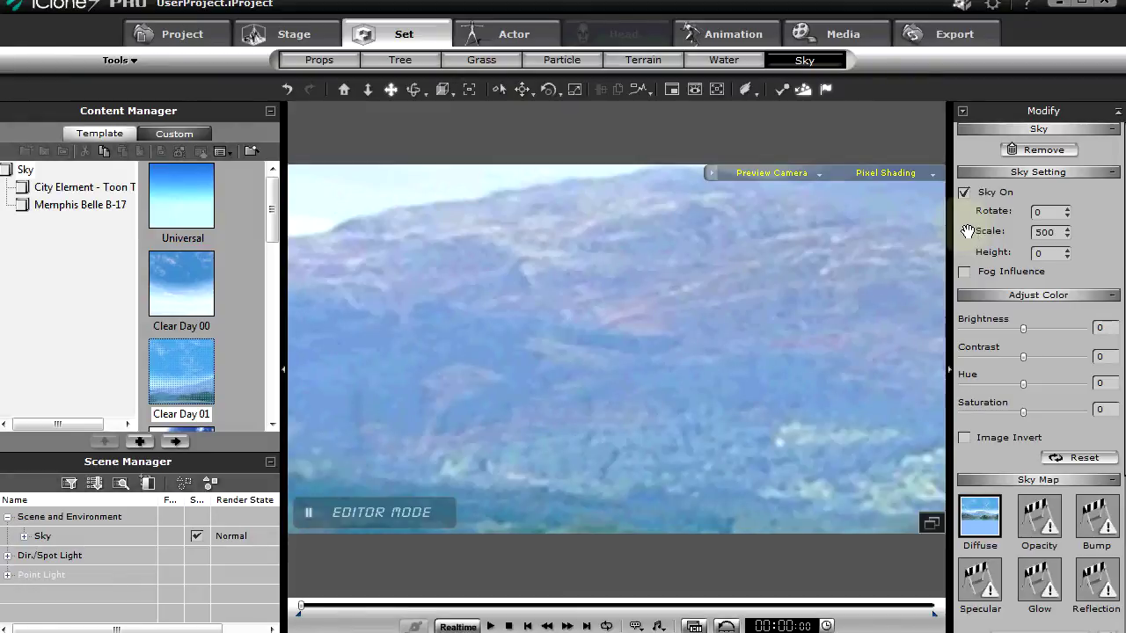
Step: Set the preview camera's lens to 35 mm and frame the mountain range with some sky above it
left_click(313, 41)
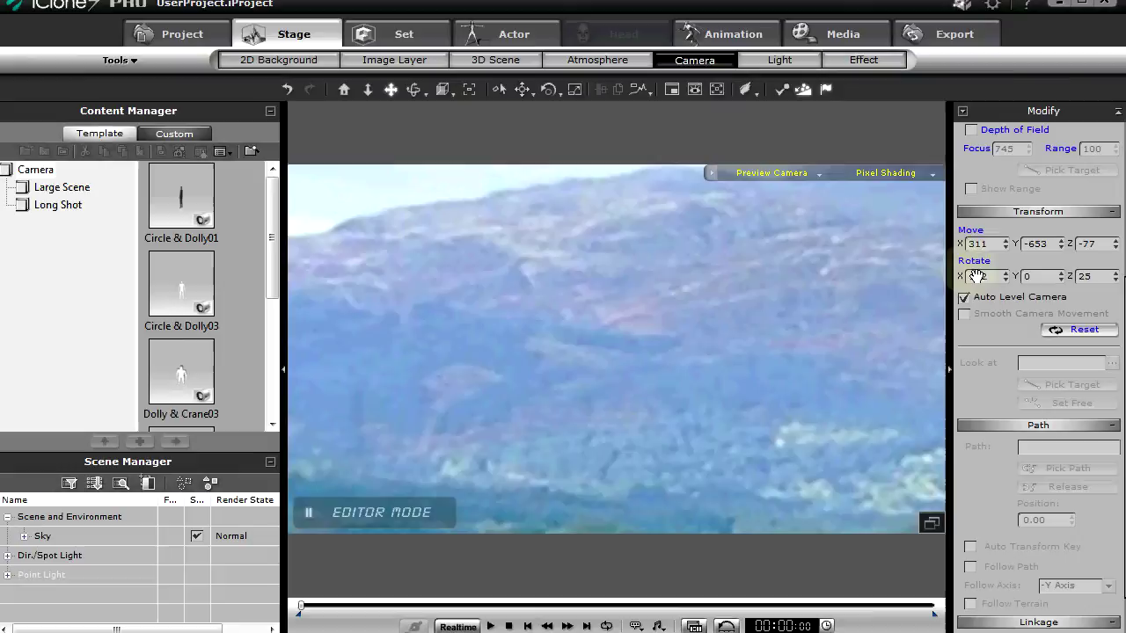
scroll(996, 349, "up", 3)
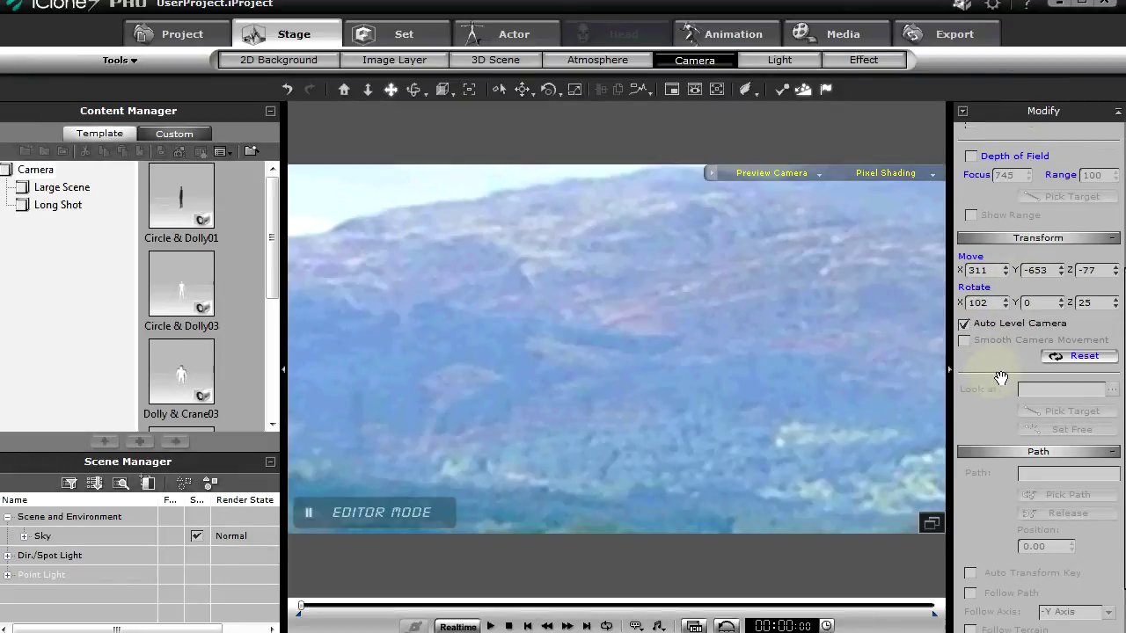
scroll(991, 311, "up", 2)
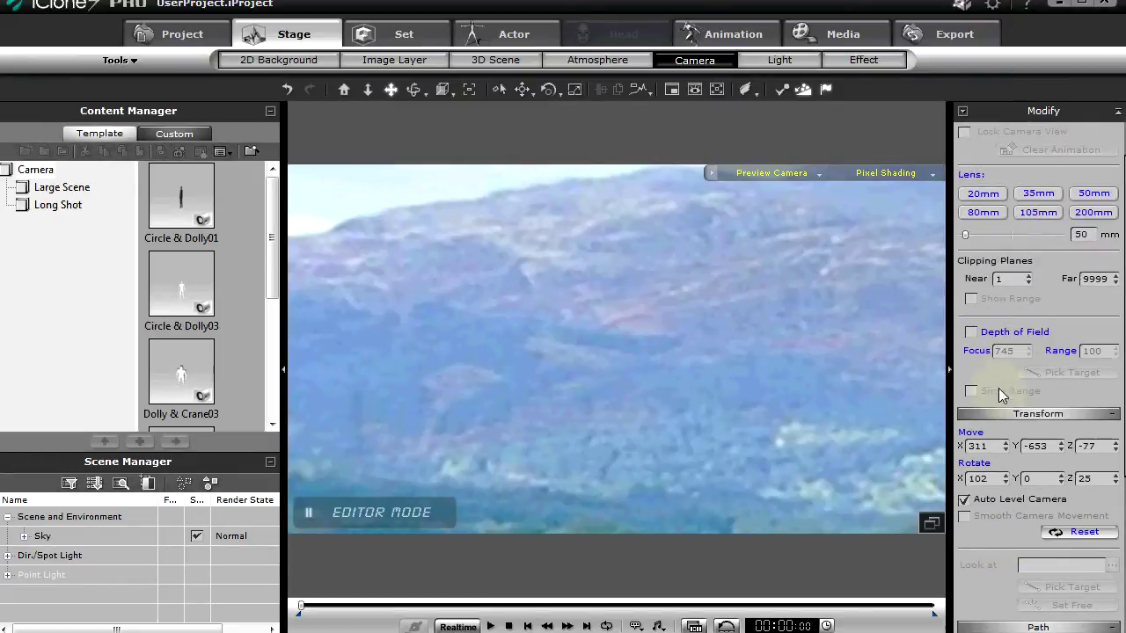
left_click(1038, 193)
left_click(983, 193)
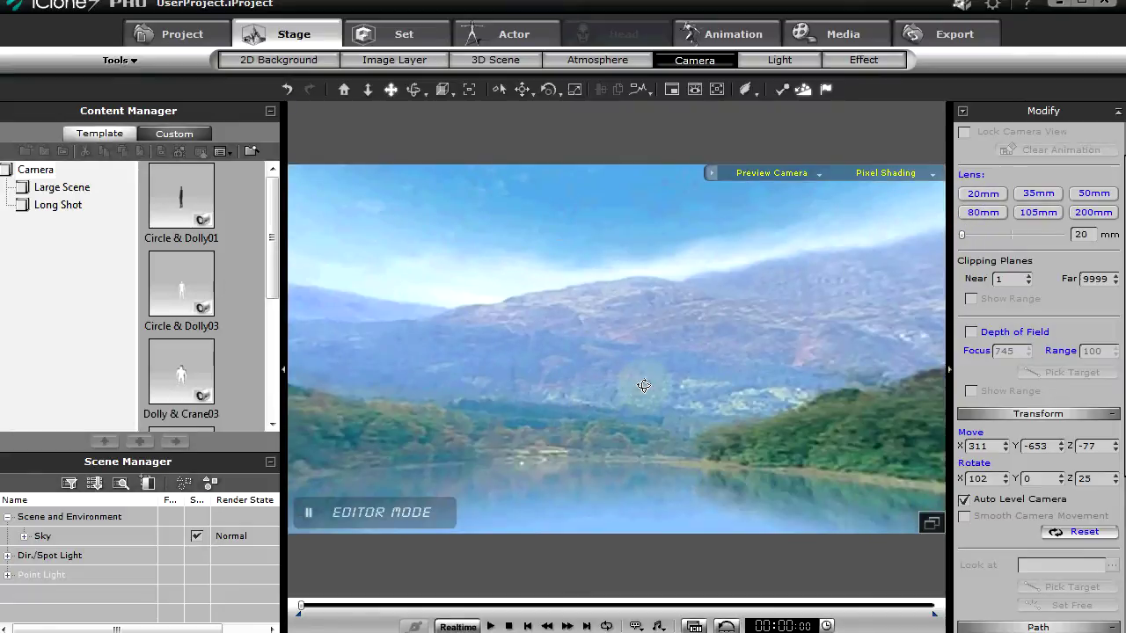
left_click_drag(642, 386, 817, 322)
left_click(1037, 194)
left_click(1094, 193)
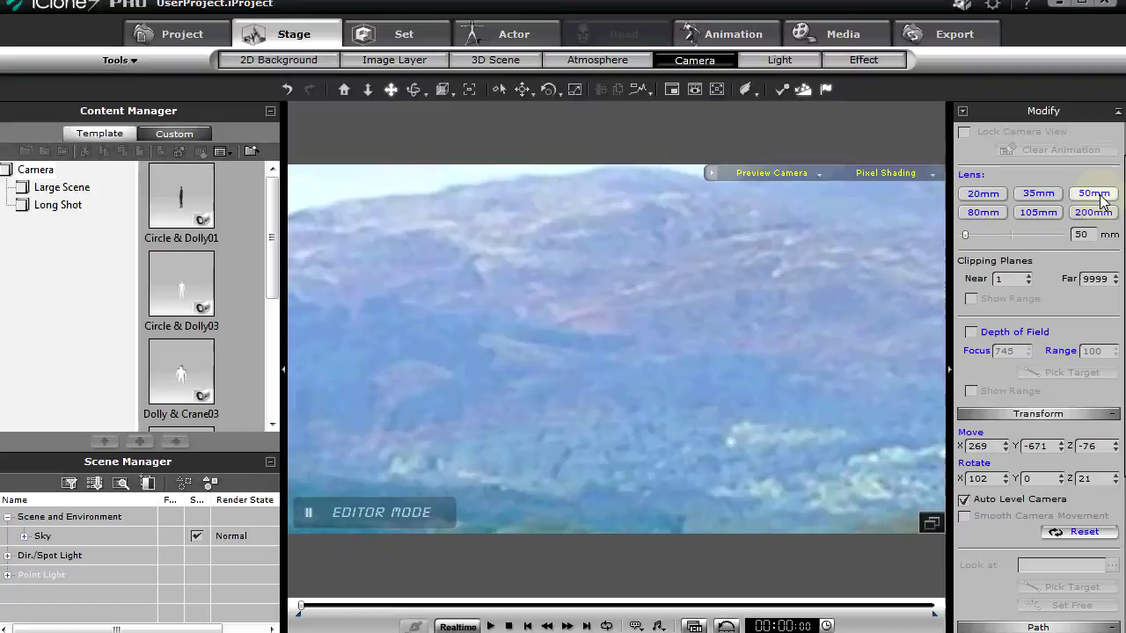
left_click(1037, 193)
mouse_move(596, 360)
left_mouse_down()
mouse_move(596, 344)
mouse_move(599, 357)
left_mouse_up()
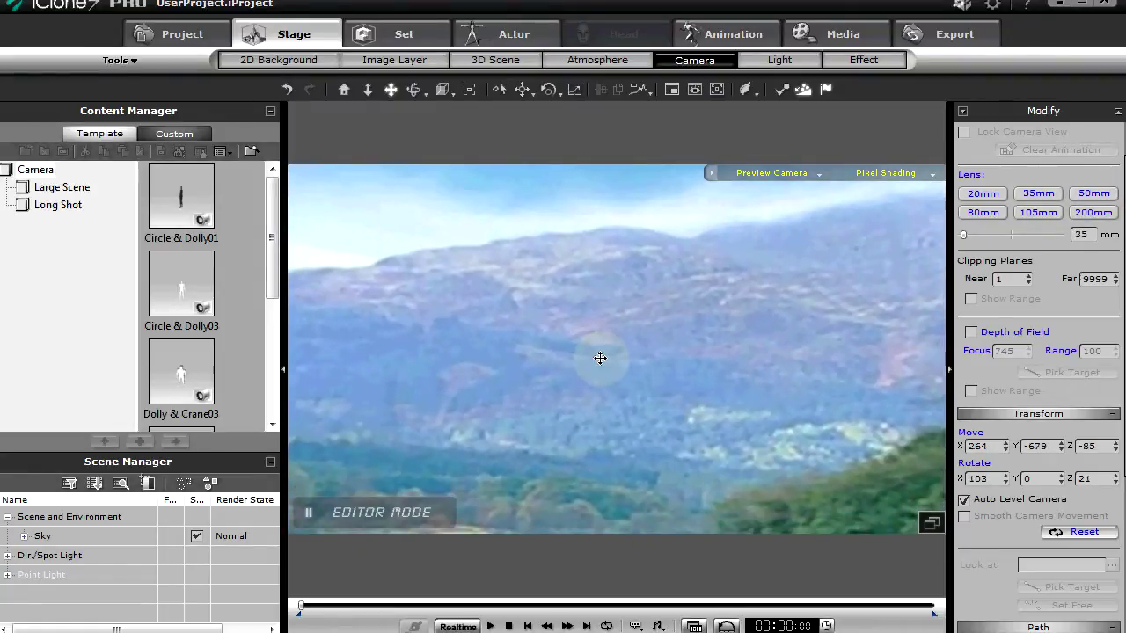
mouse_move(600, 358)
left_mouse_down()
mouse_move(605, 284)
mouse_move(594, 338)
left_mouse_up()
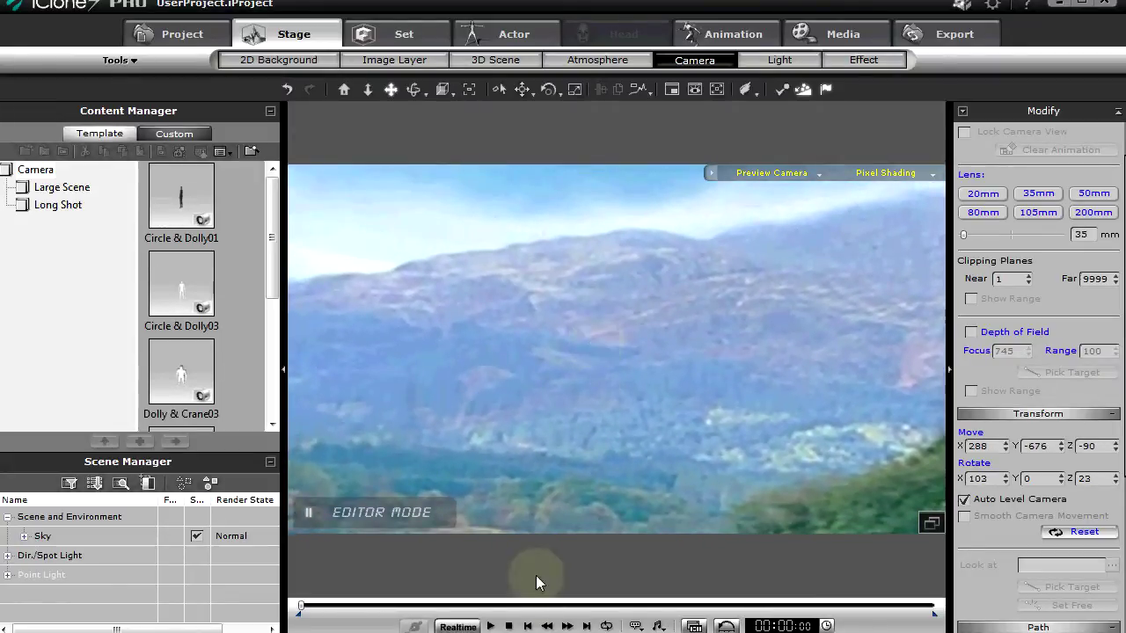
Step: Add a new camera to the scene from the current preview camera view
left_click(814, 174)
left_click(819, 175)
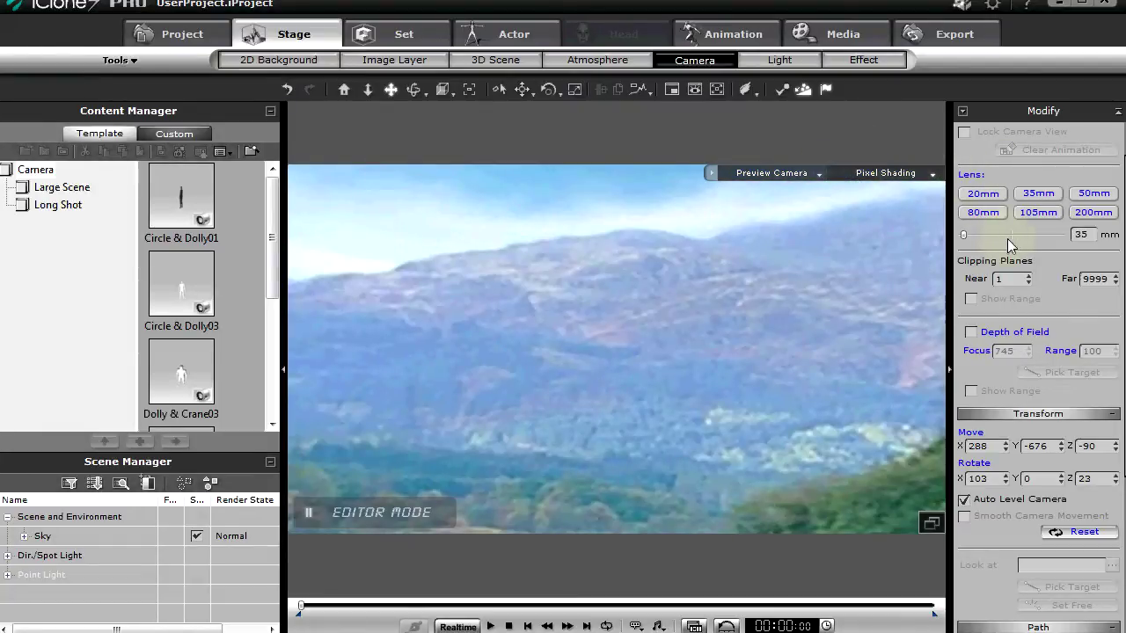
scroll(1055, 302, "up", 2)
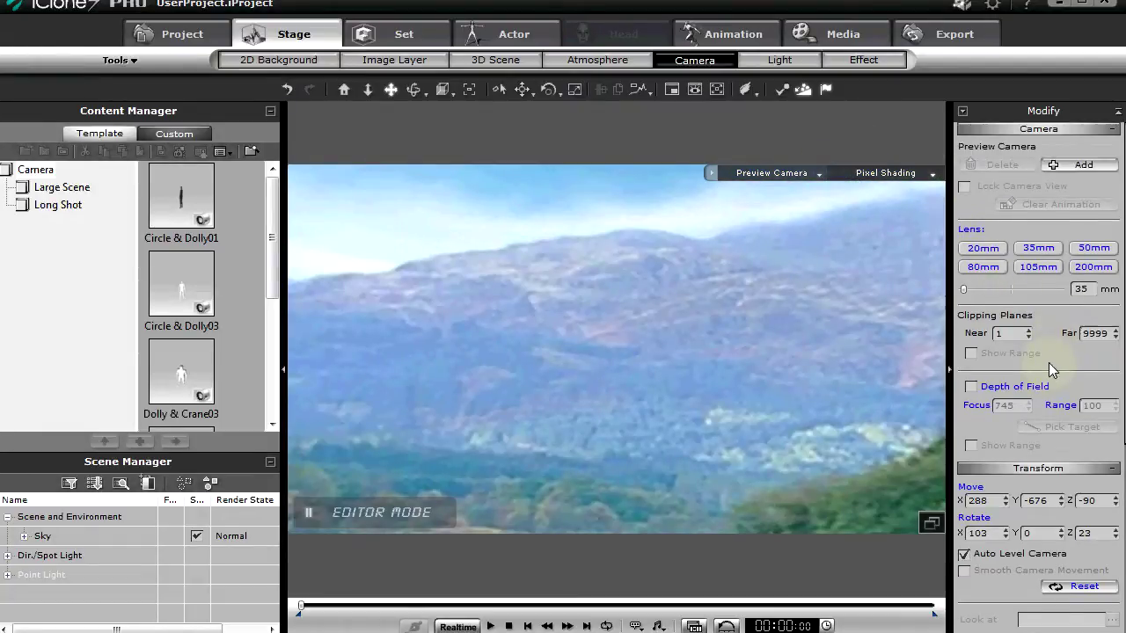
left_click(1083, 166)
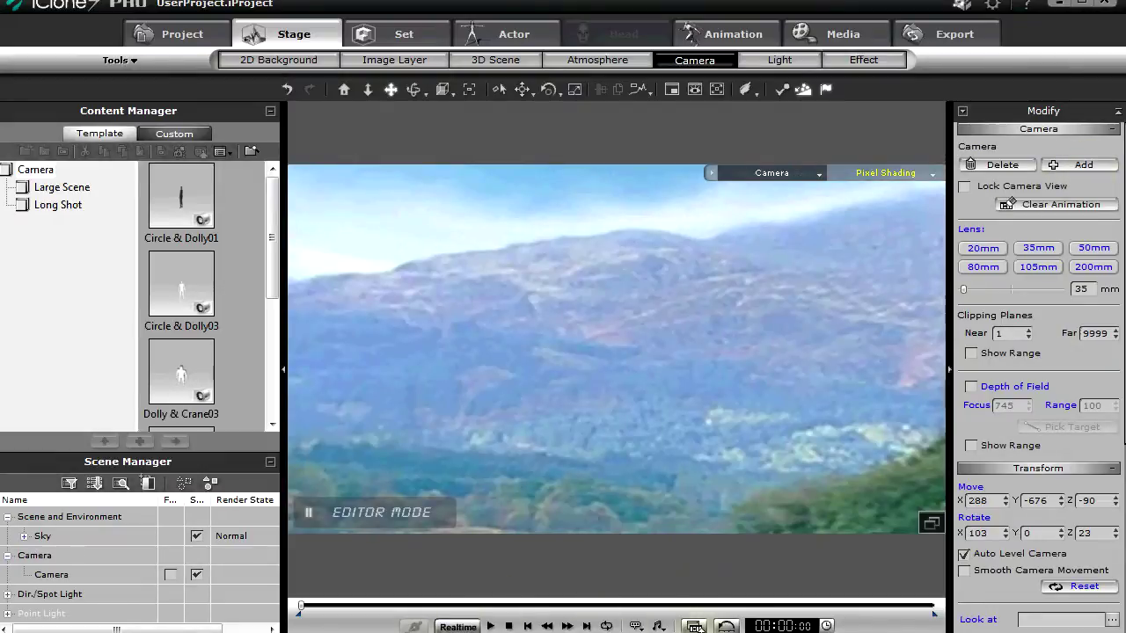
Step: Show the new camera's Transform track on the timeline, scaled so the whole project length fits
key("F3")
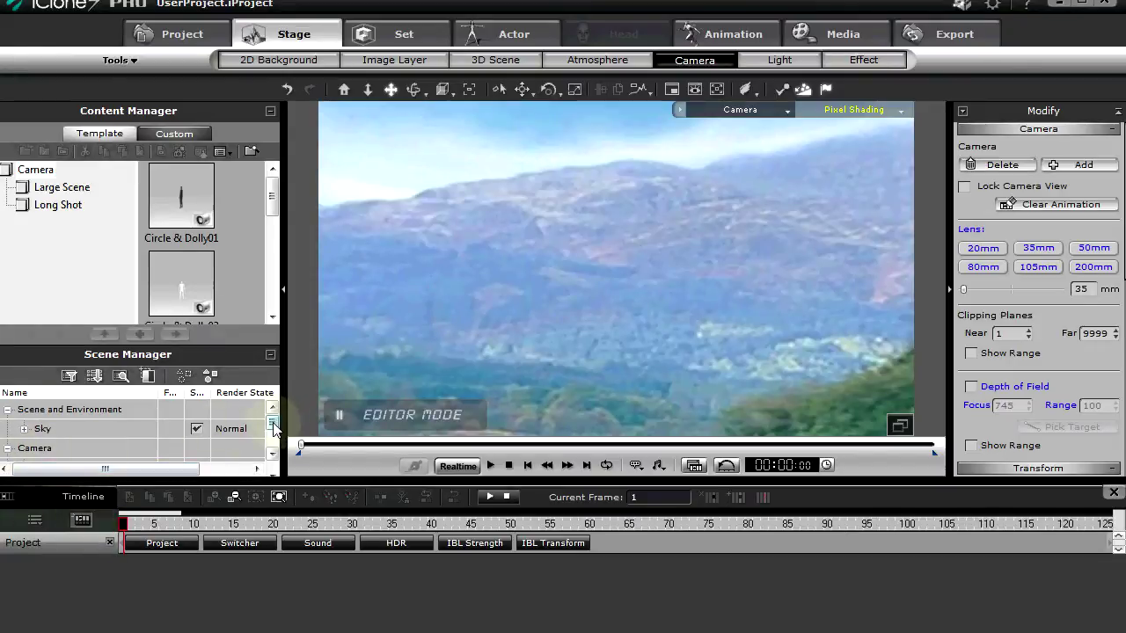
scroll(273, 428, "down", 2)
left_click(88, 410)
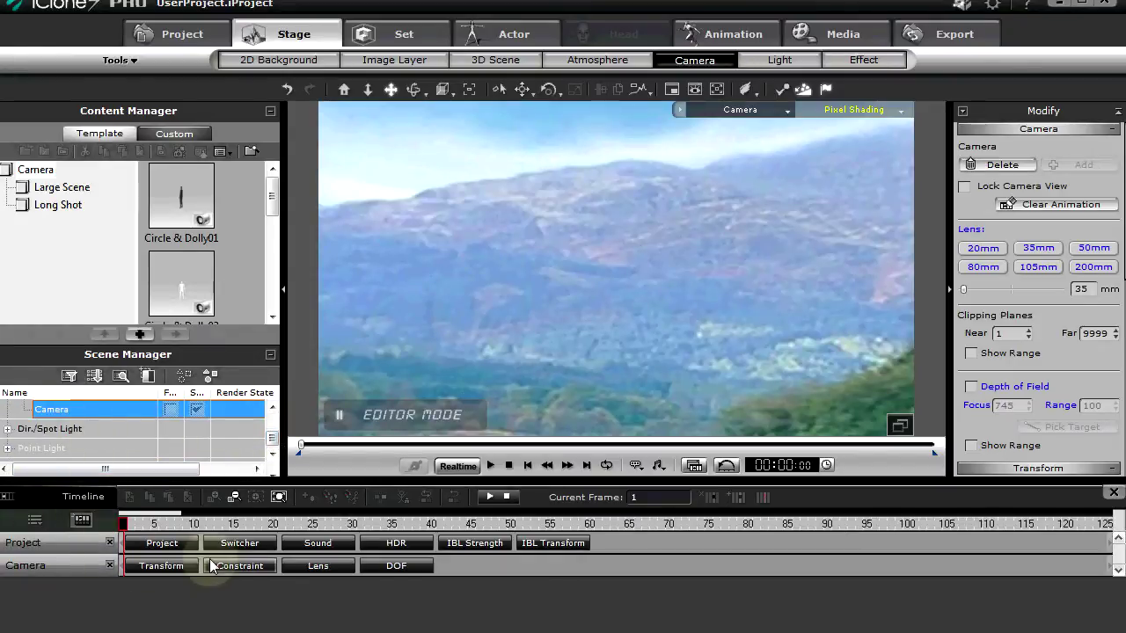
left_click(161, 567)
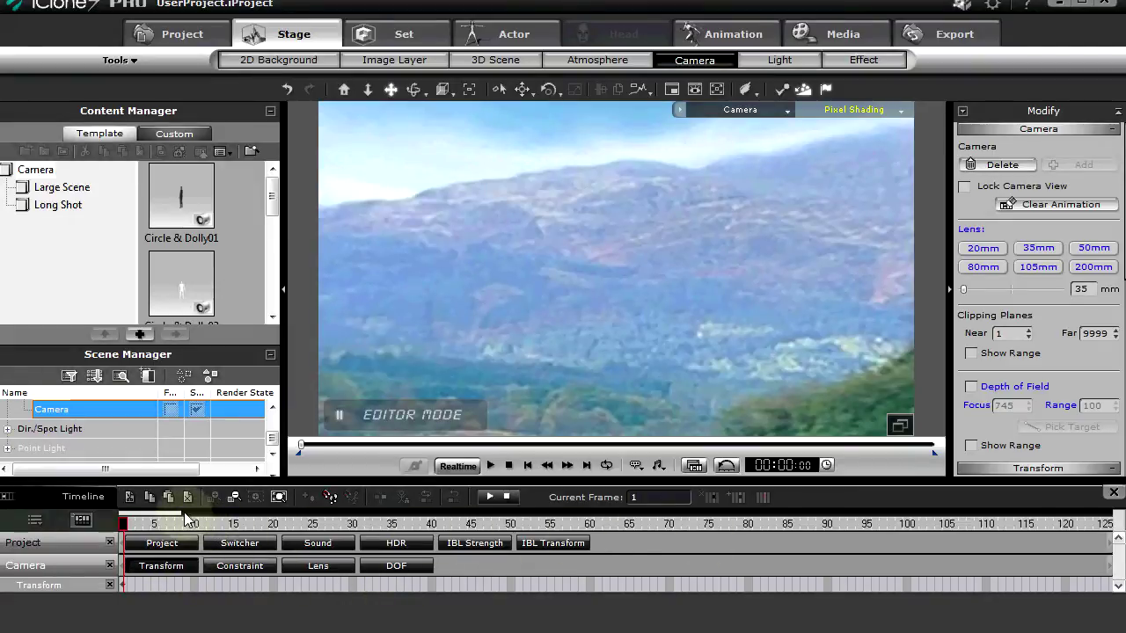
left_click_drag(180, 511, 804, 539)
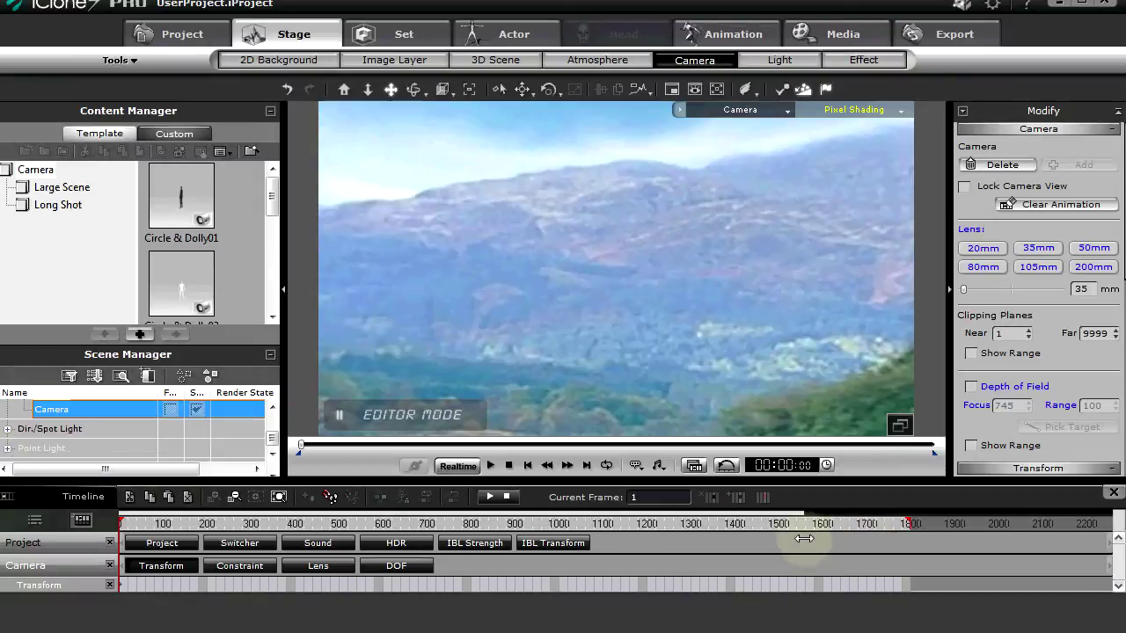
Step: Key the camera's Z rotation at 0 on the first frame and at 90 on frame 387
left_click(291, 584)
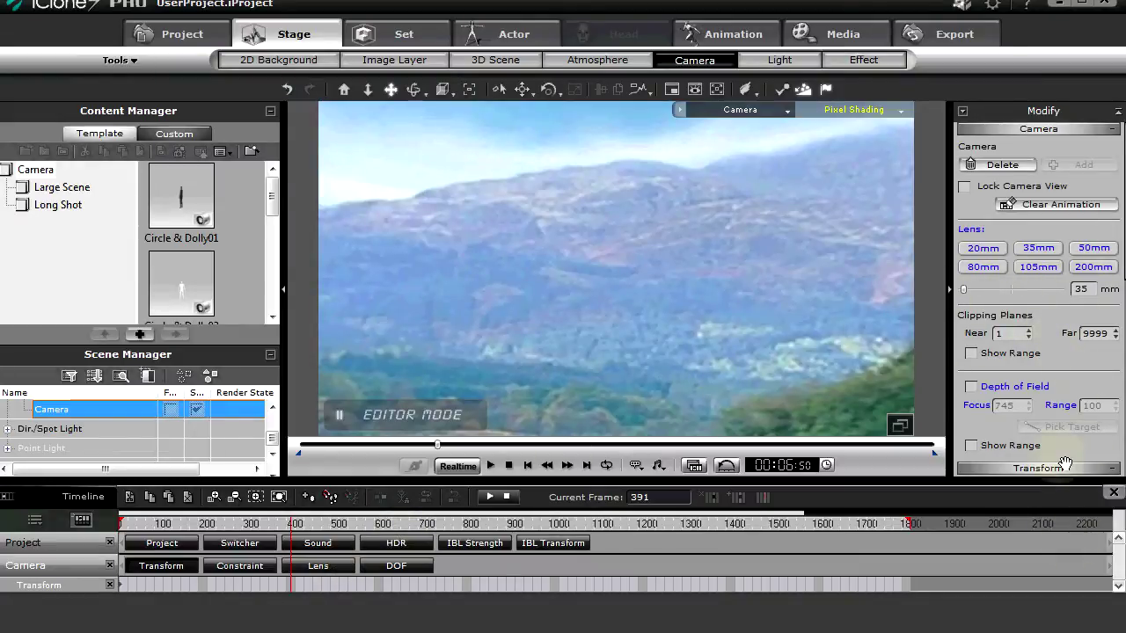
scroll(1073, 449, "down", 5)
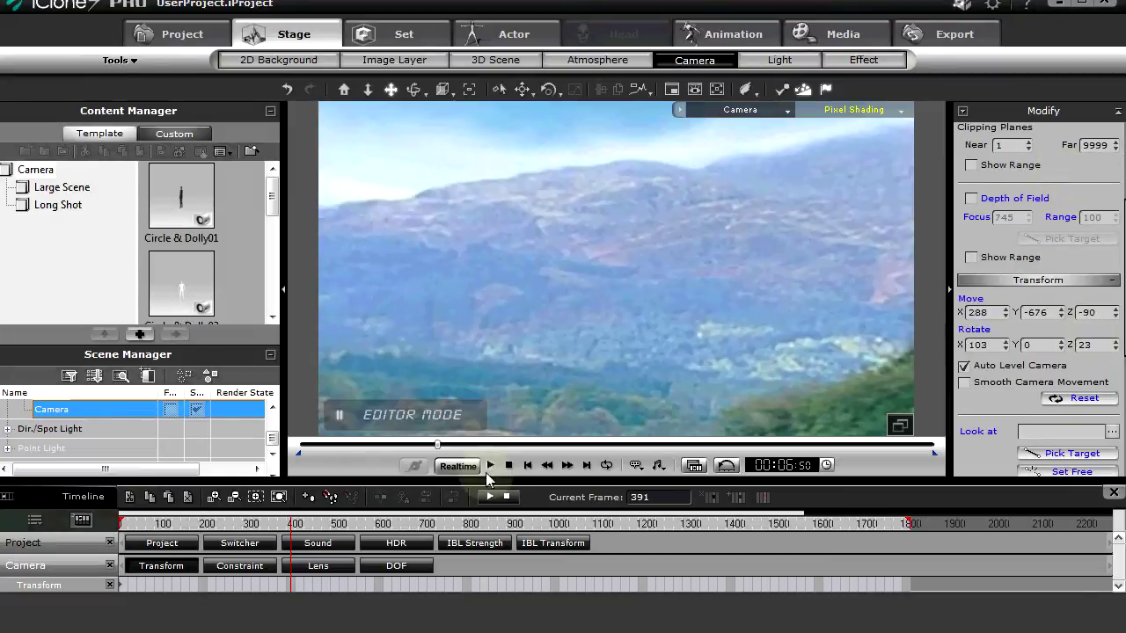
left_click(510, 466)
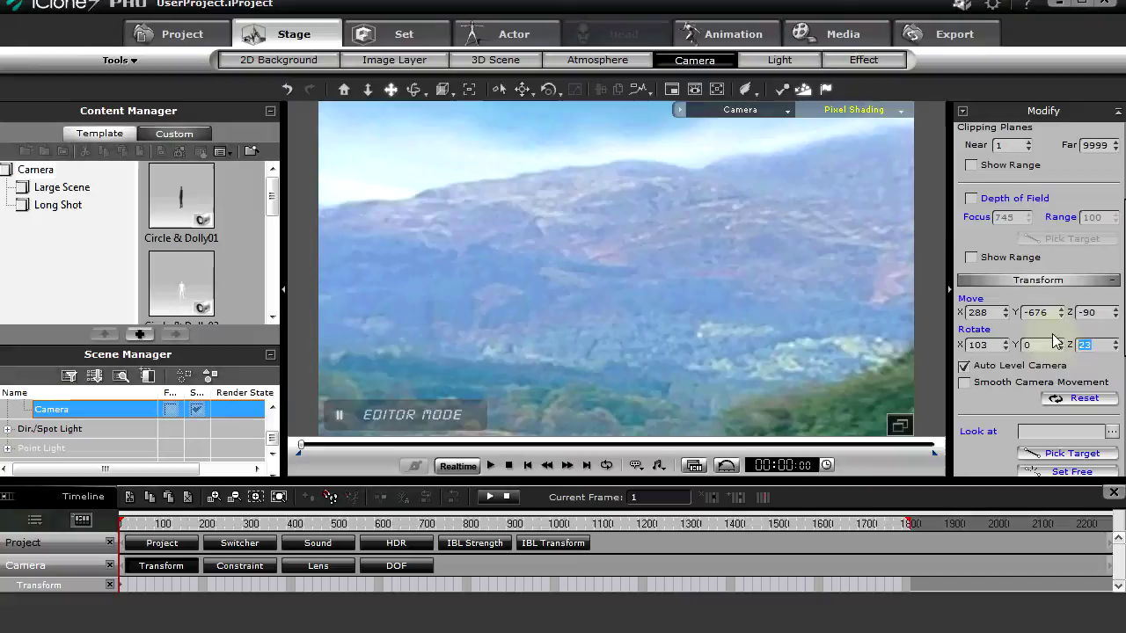
type("0")
key("Return")
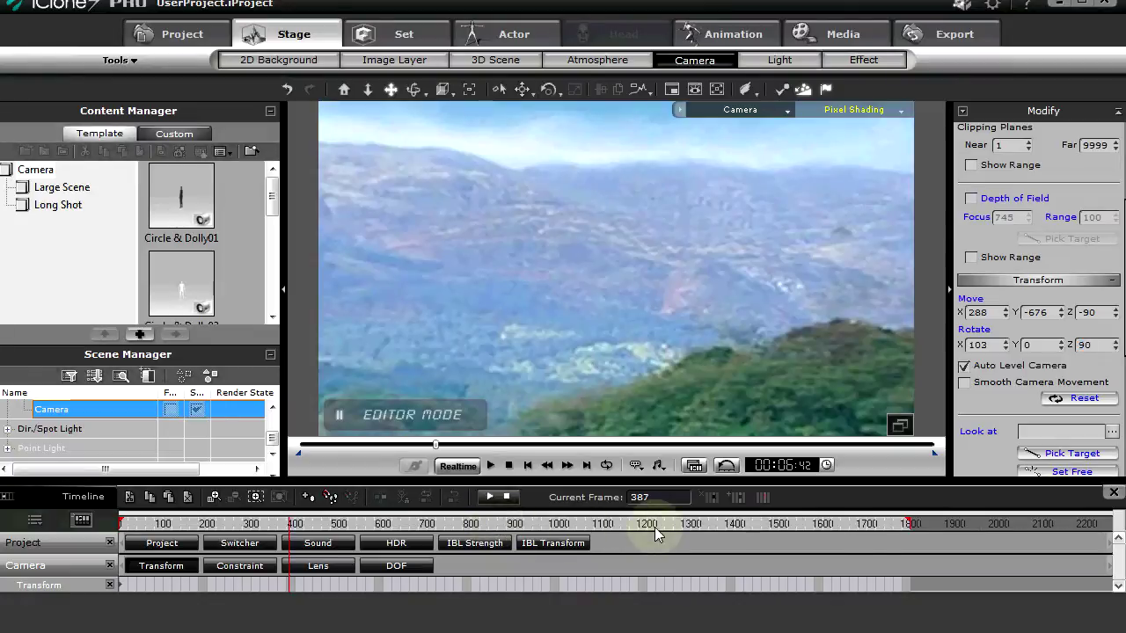
Step: Key the camera's Z rotation at 180 on frame 793, 270 on frame 1187 and 360 on frame 1591
left_click(467, 585)
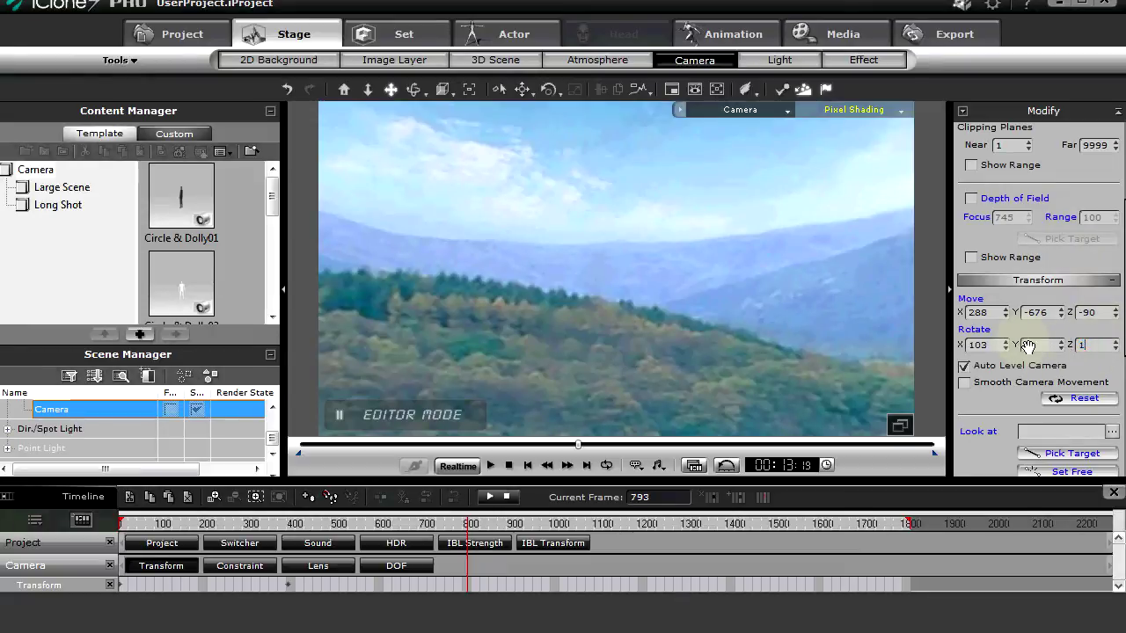
key("Return")
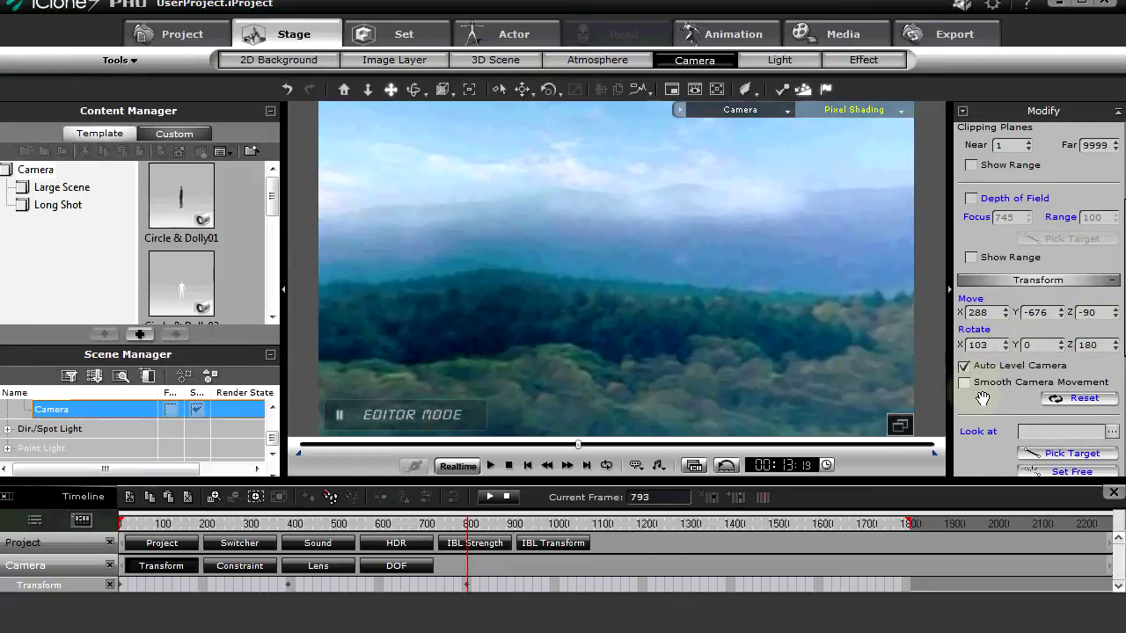
left_click(641, 587)
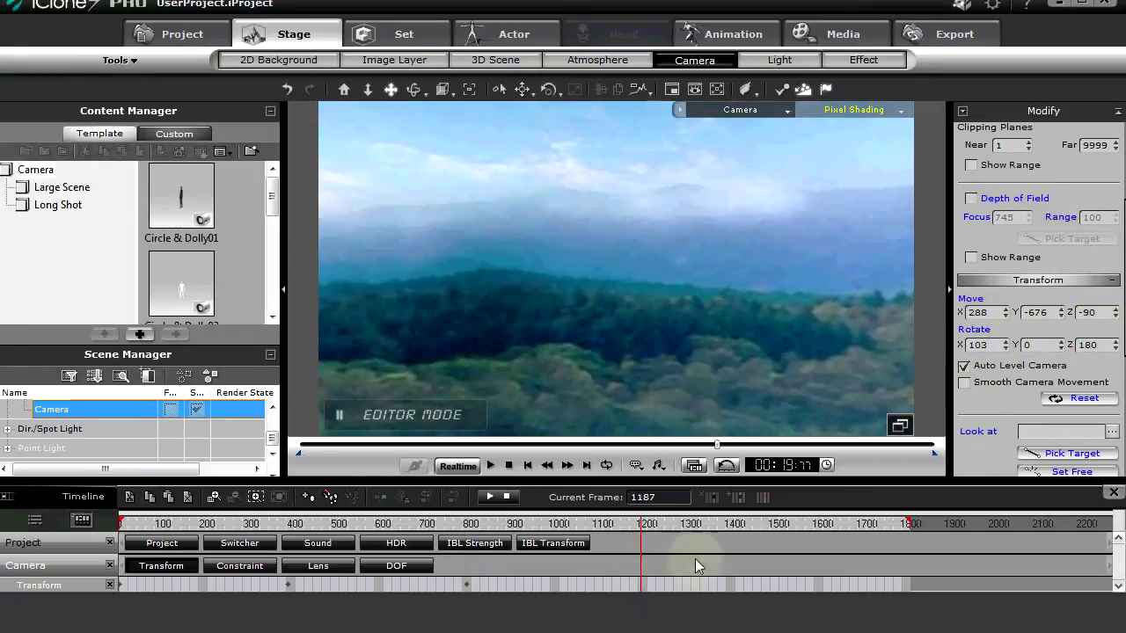
double_click(1098, 345)
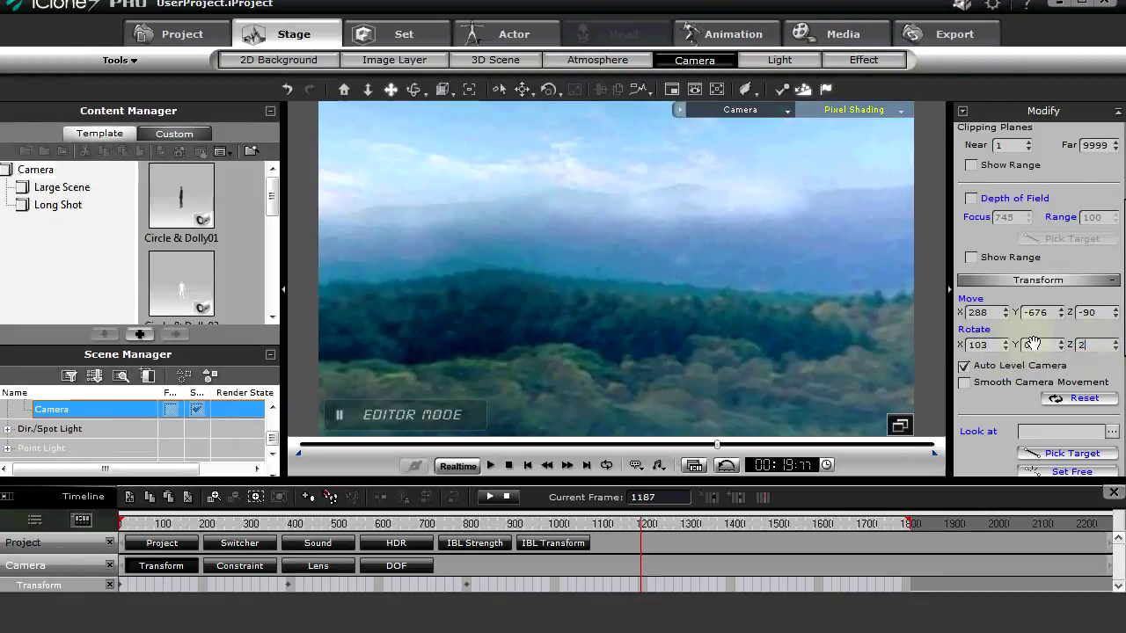
type("270")
key("Return")
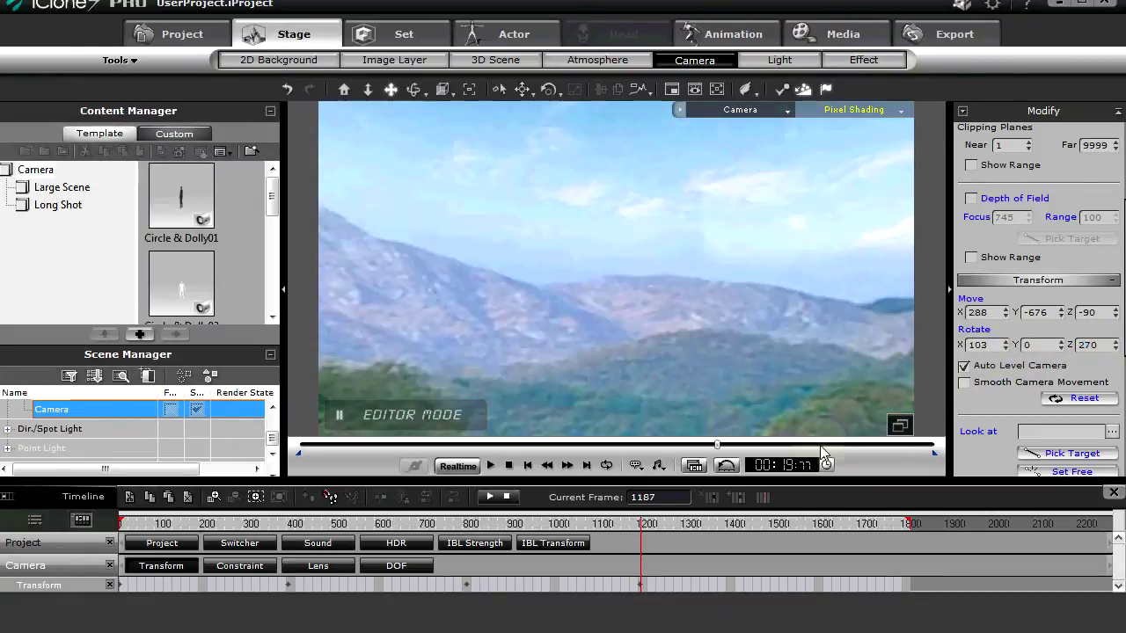
left_click(818, 585)
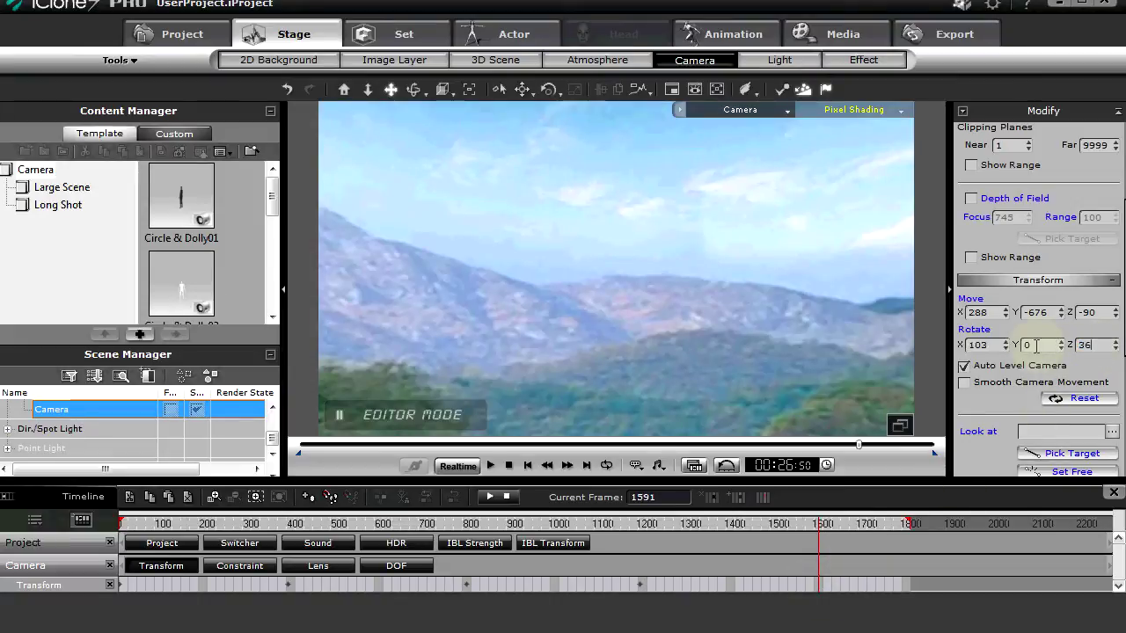
key("Return")
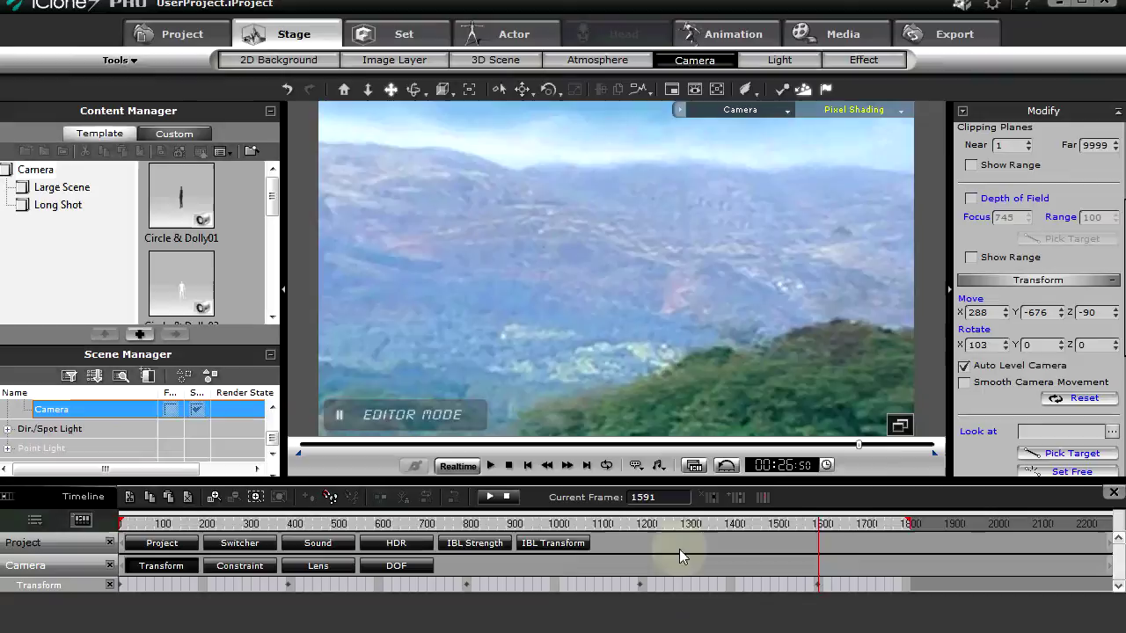
Step: Play the camera rotation from the start of the project and pause it after the middle keyframe
left_click(509, 465)
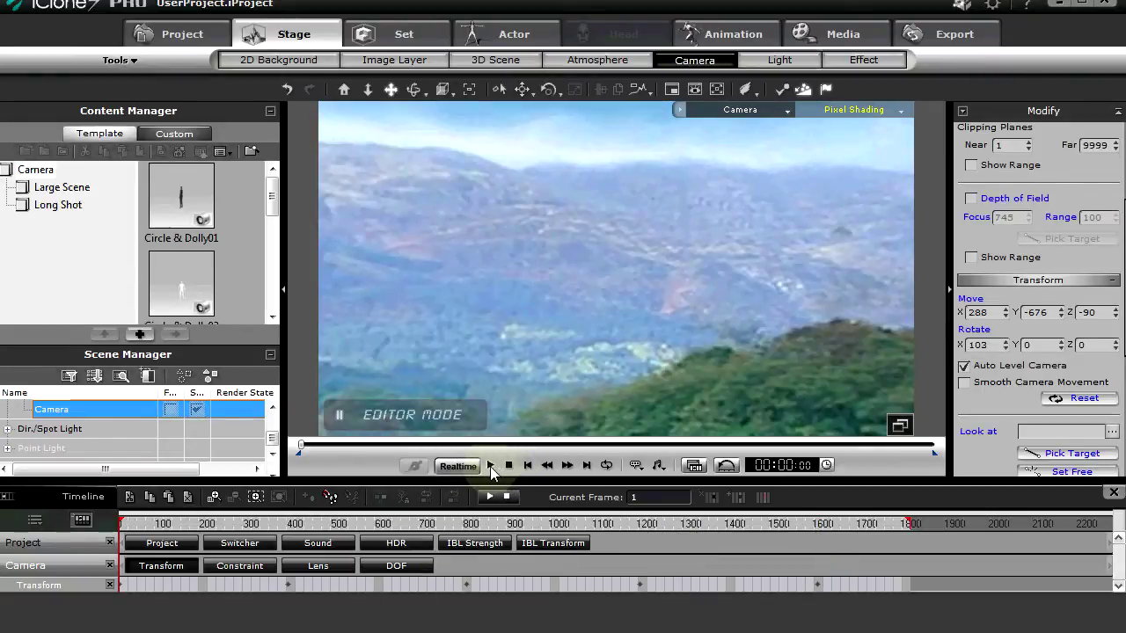
left_click(490, 465)
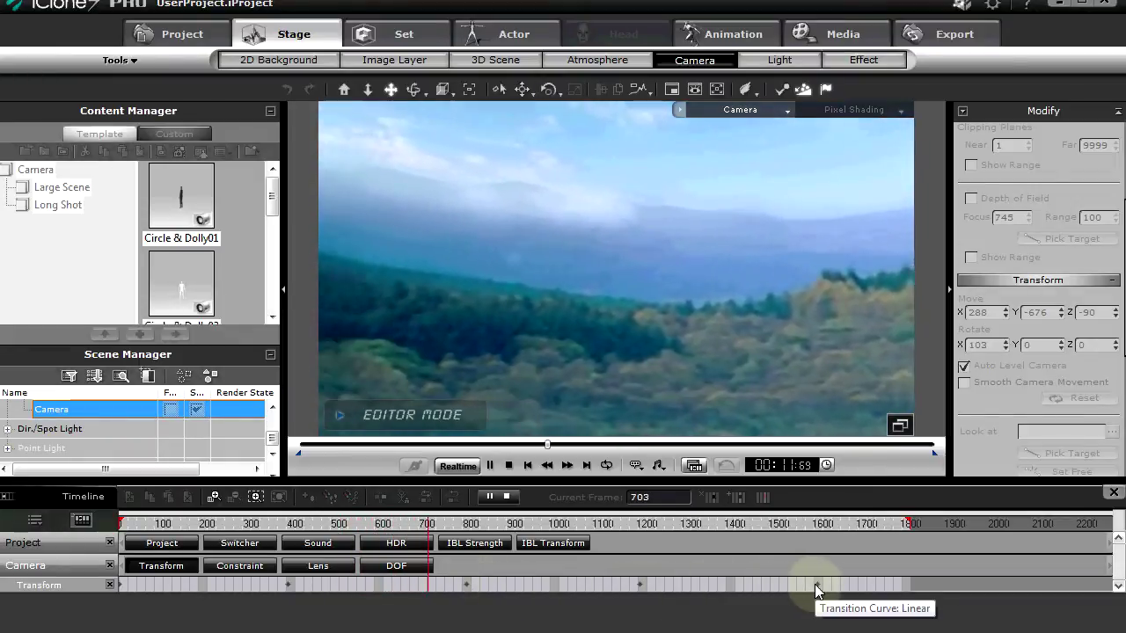
key("space")
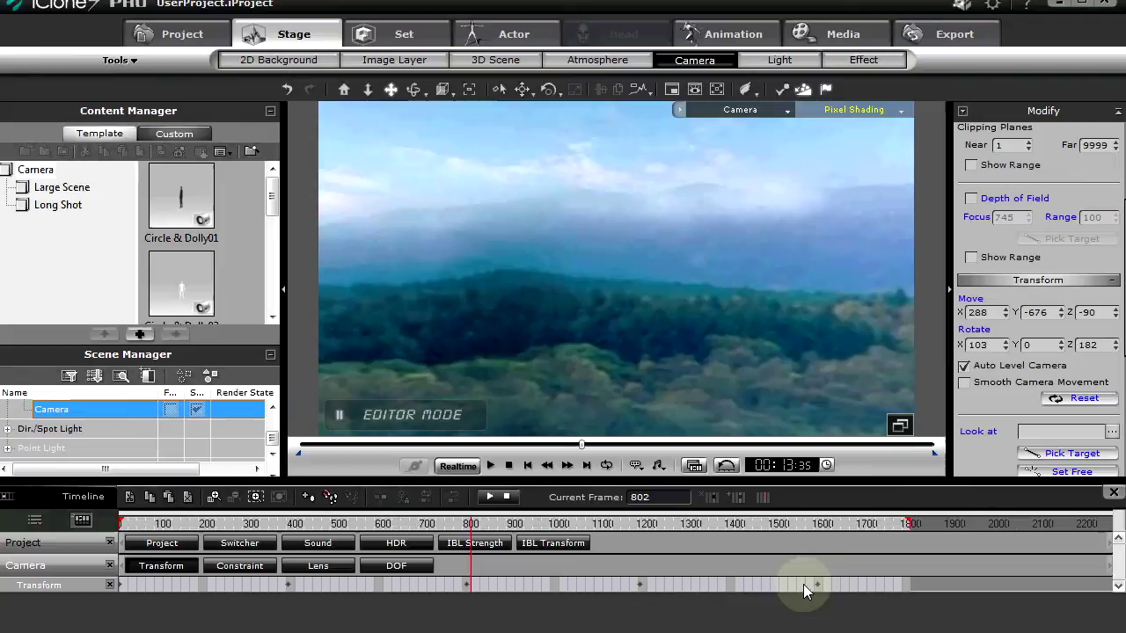
Step: Move the project's end marker back to the last camera keyframe at frame 1591 and play across the loop point
left_click(811, 584)
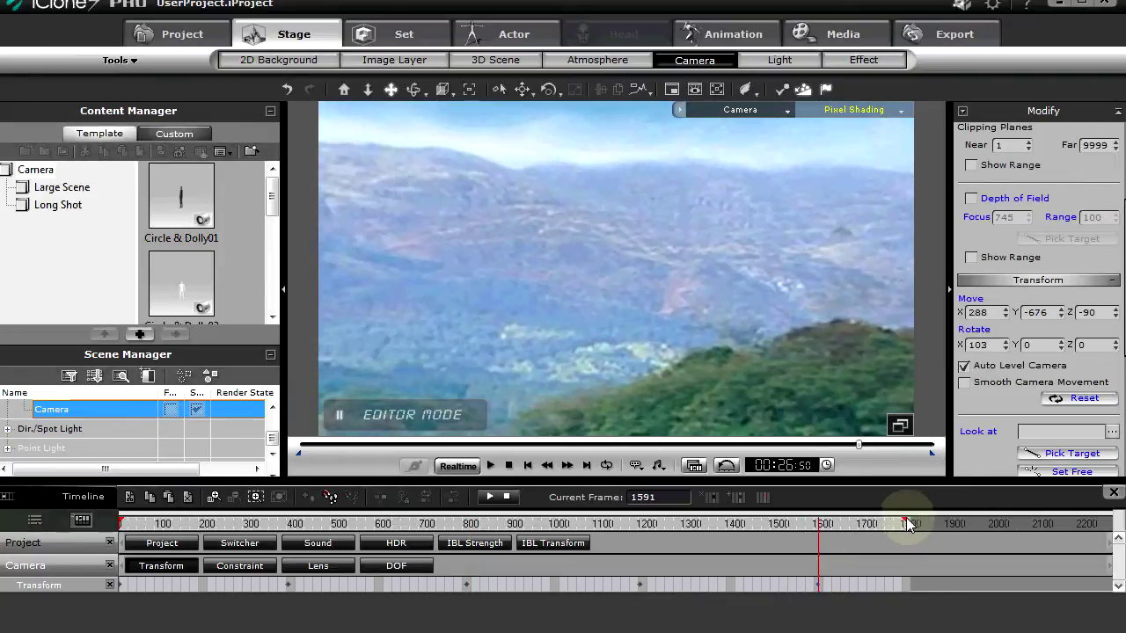
left_click_drag(910, 524, 836, 527)
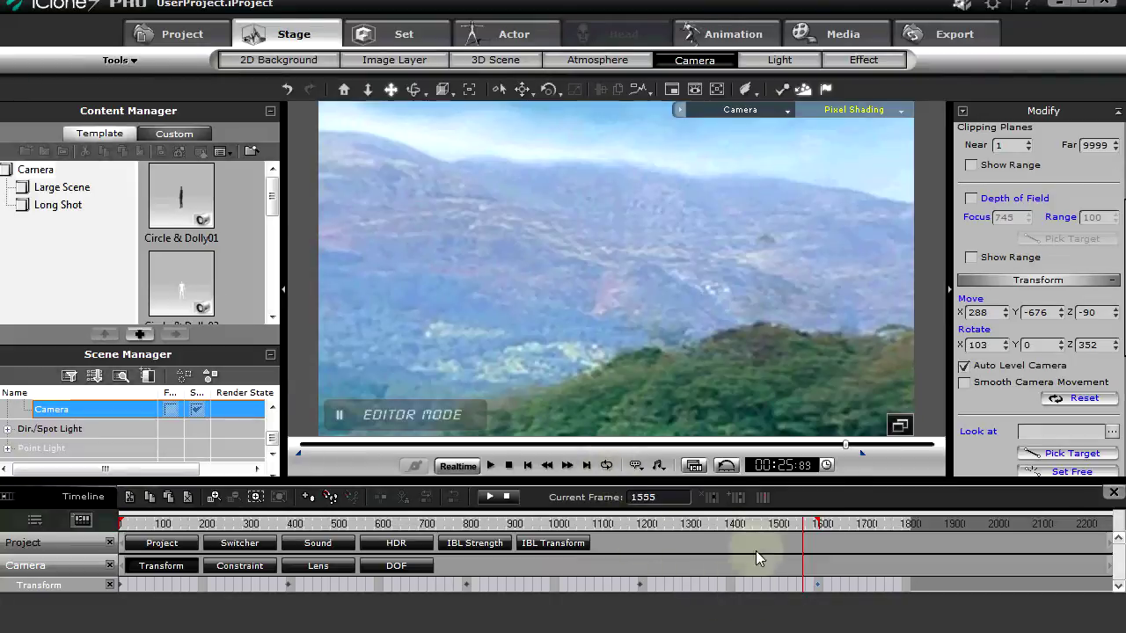
key("space")
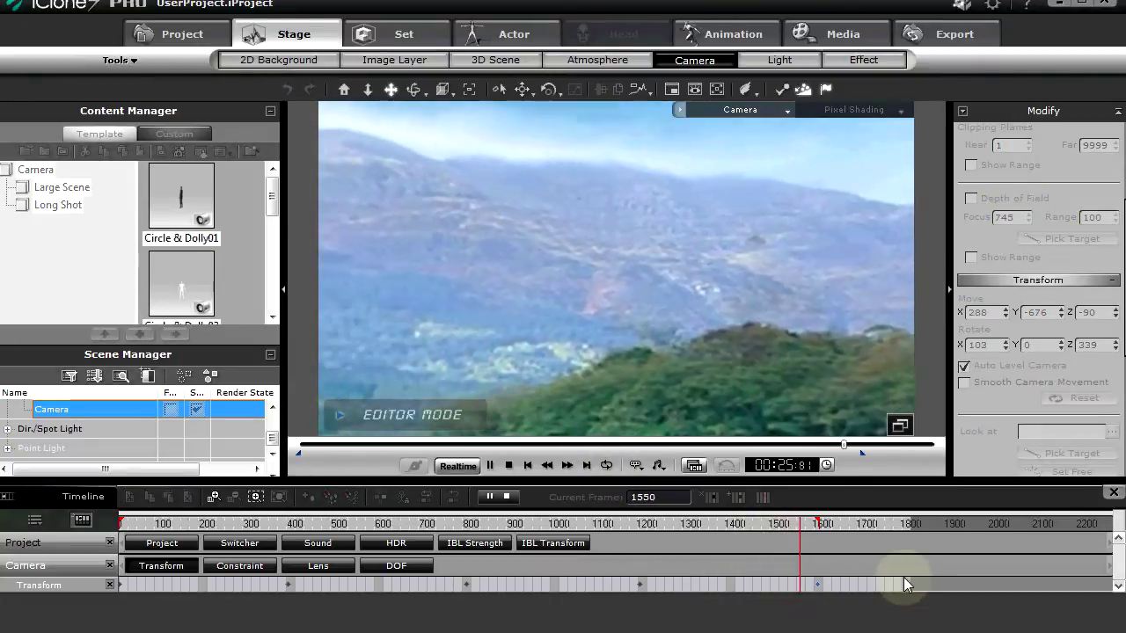
key("space")
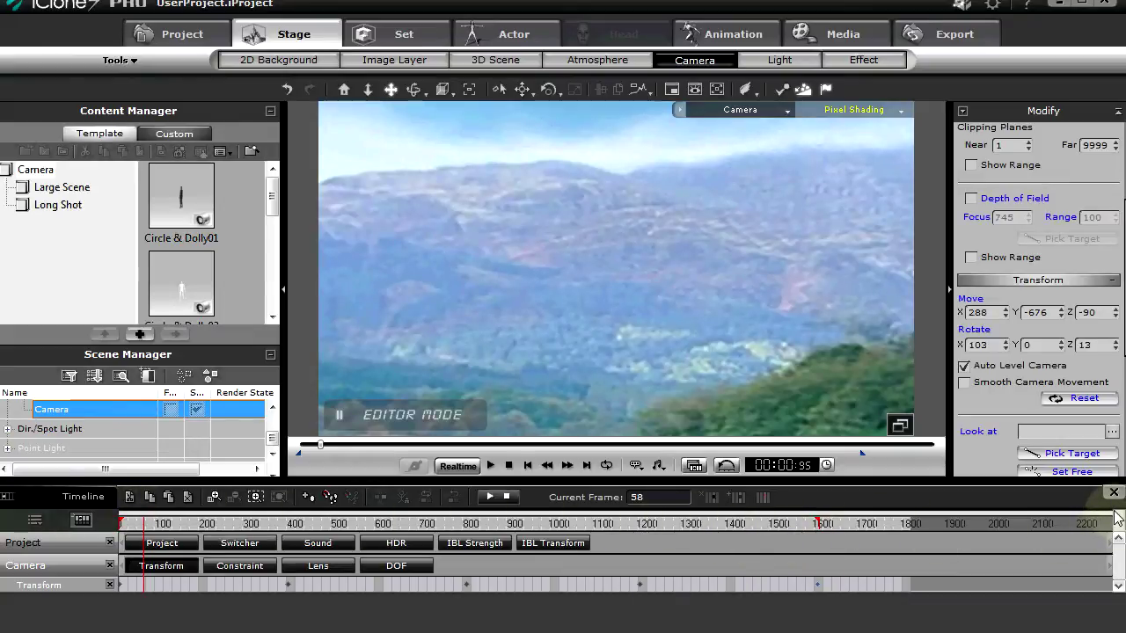
Step: Zoom the timeline in on the last camera keyframe and play the rotation from frame 1563 across the loop point
mouse_move(1112, 513)
left_mouse_down()
mouse_move(192, 519)
mouse_move(1016, 532)
mouse_move(945, 519)
mouse_move(1003, 519)
mouse_move(993, 522)
left_mouse_up()
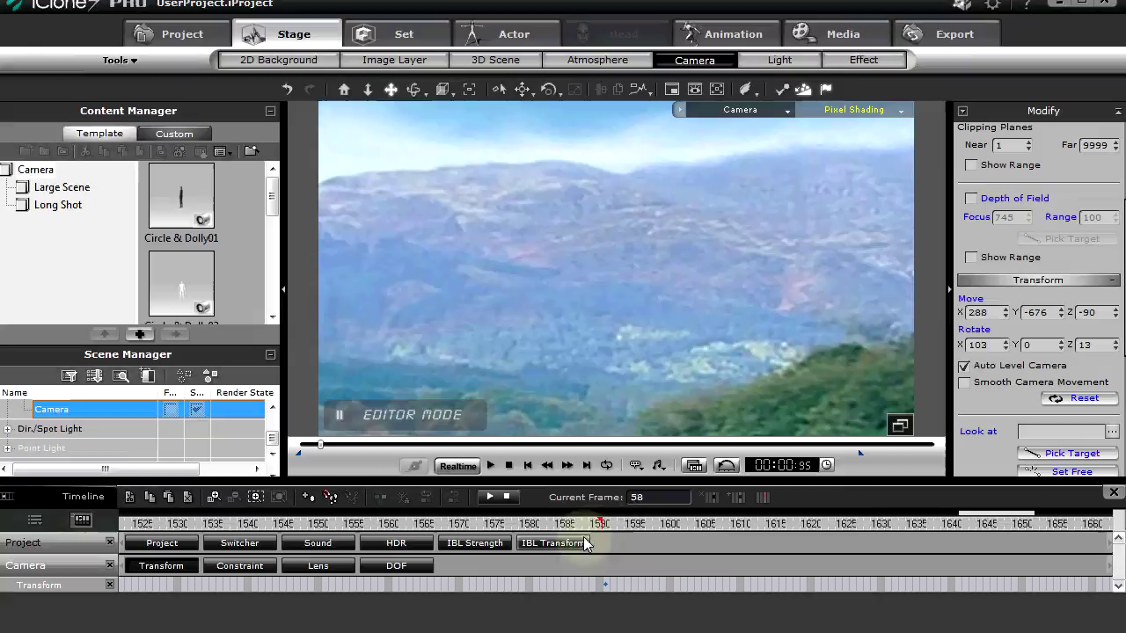
left_click(410, 526)
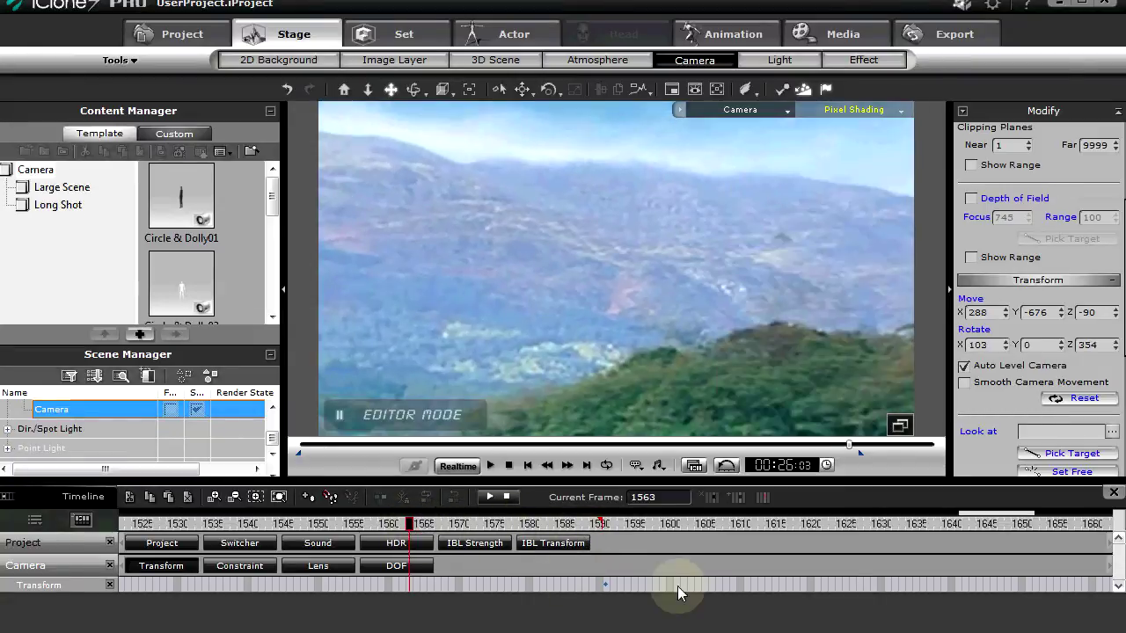
key("space")
key("space")
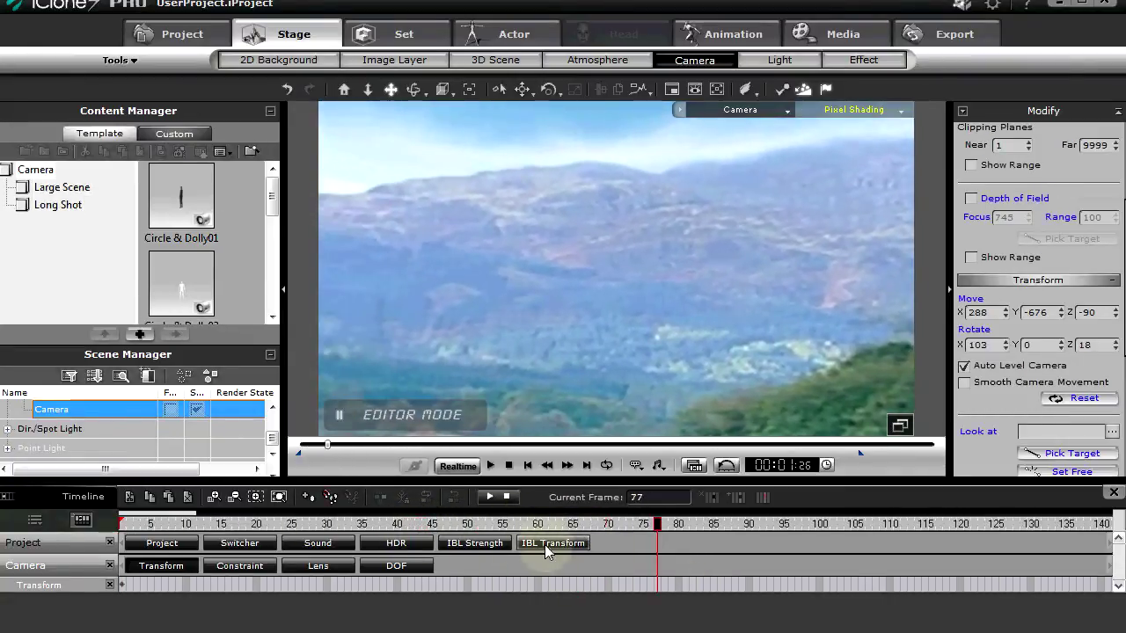
Step: Play the camera rotation from about frame 1400 across the loop point, pause it and return to the first frame
left_click_drag(195, 512, 915, 513)
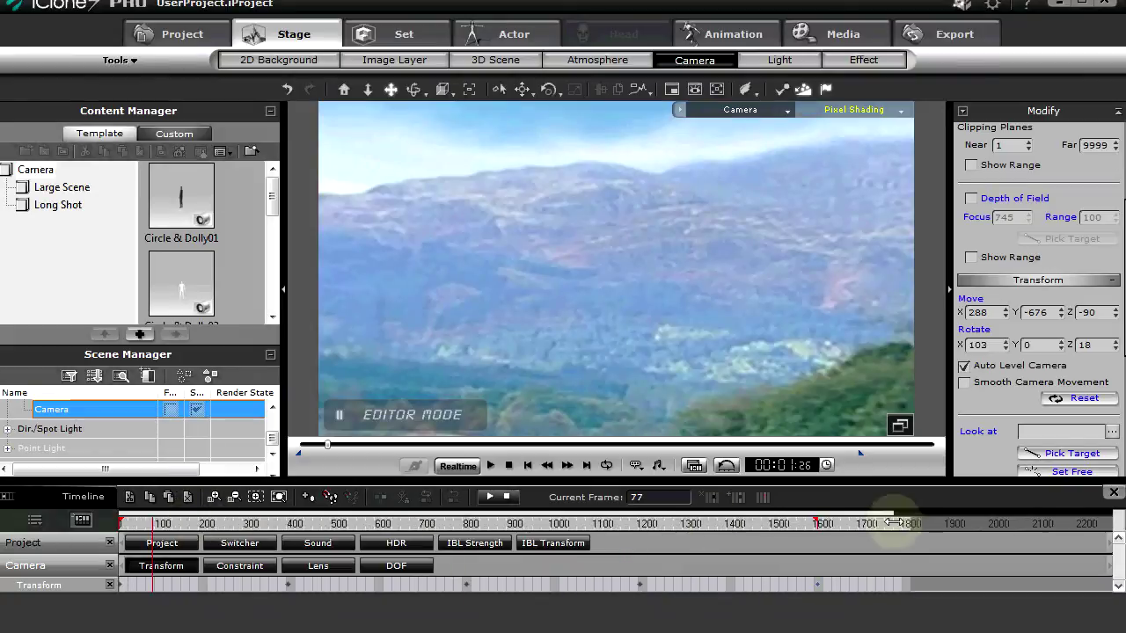
left_click(731, 523)
key("space")
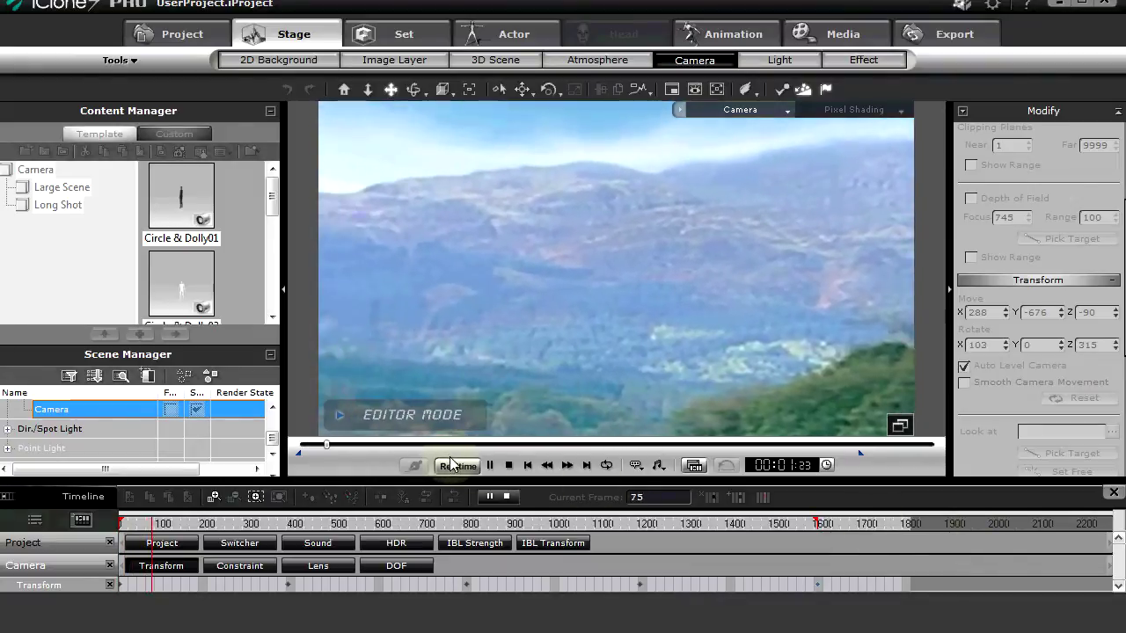
left_click(490, 464)
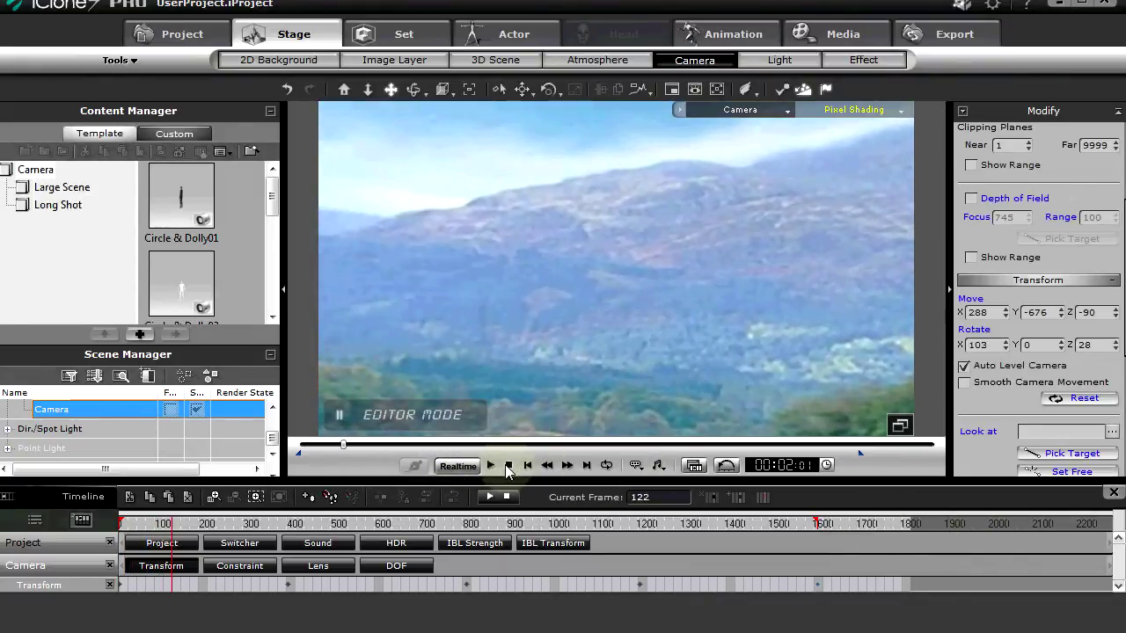
left_click(509, 467)
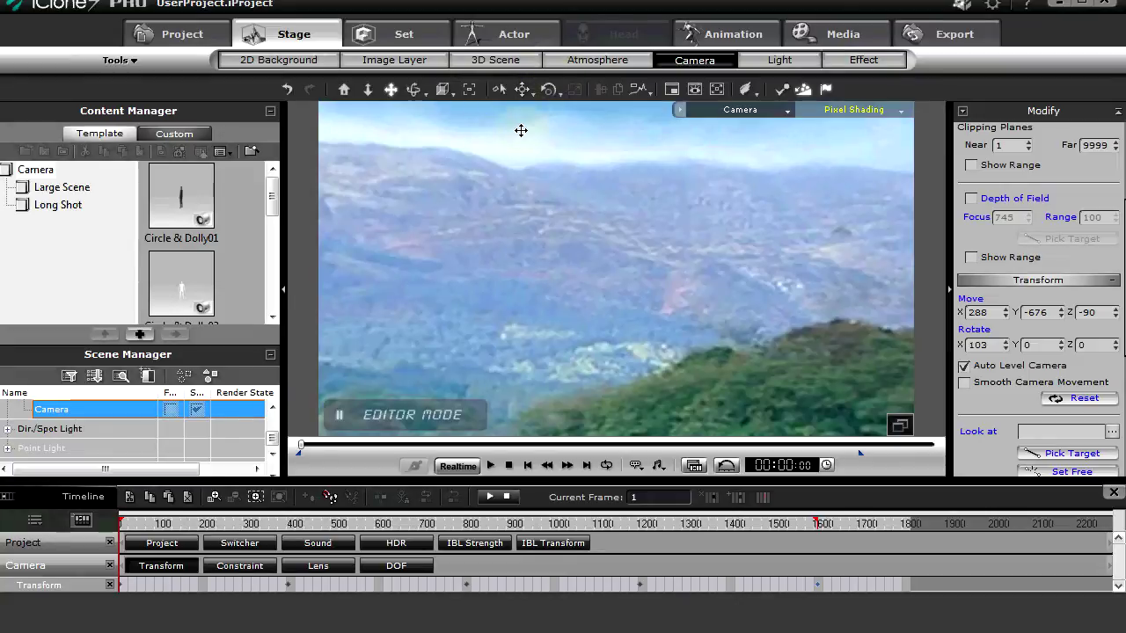
Step: Place the Agarwood_Cluster A tree in front of the camera, adjust its position in the view and play the animation
left_click(413, 42)
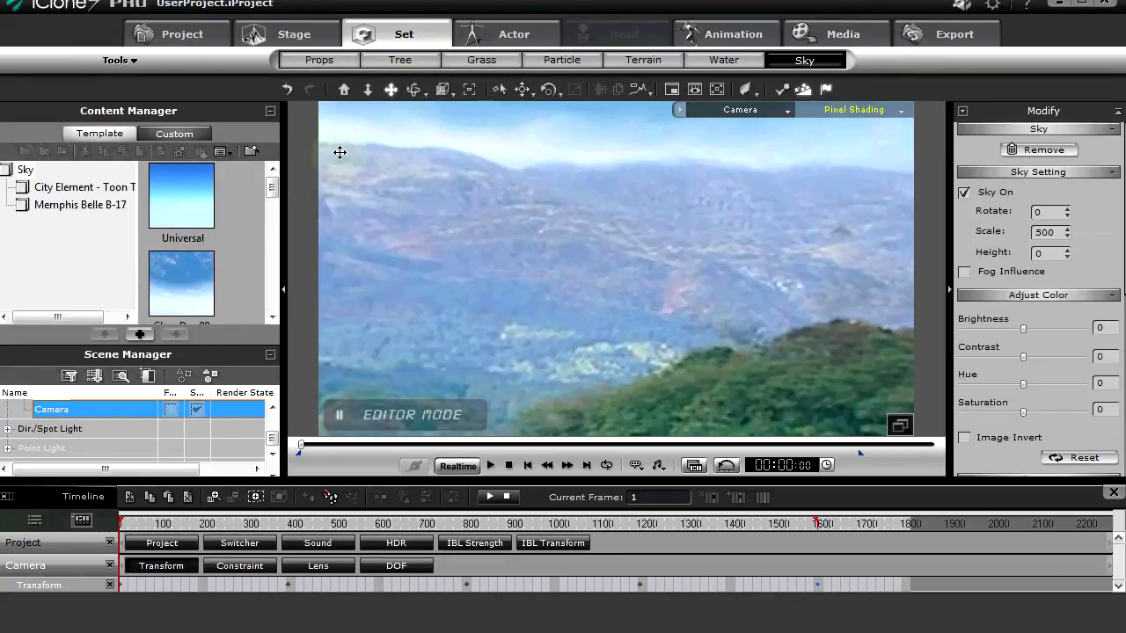
left_click(400, 60)
left_click_drag(197, 270, 618, 275)
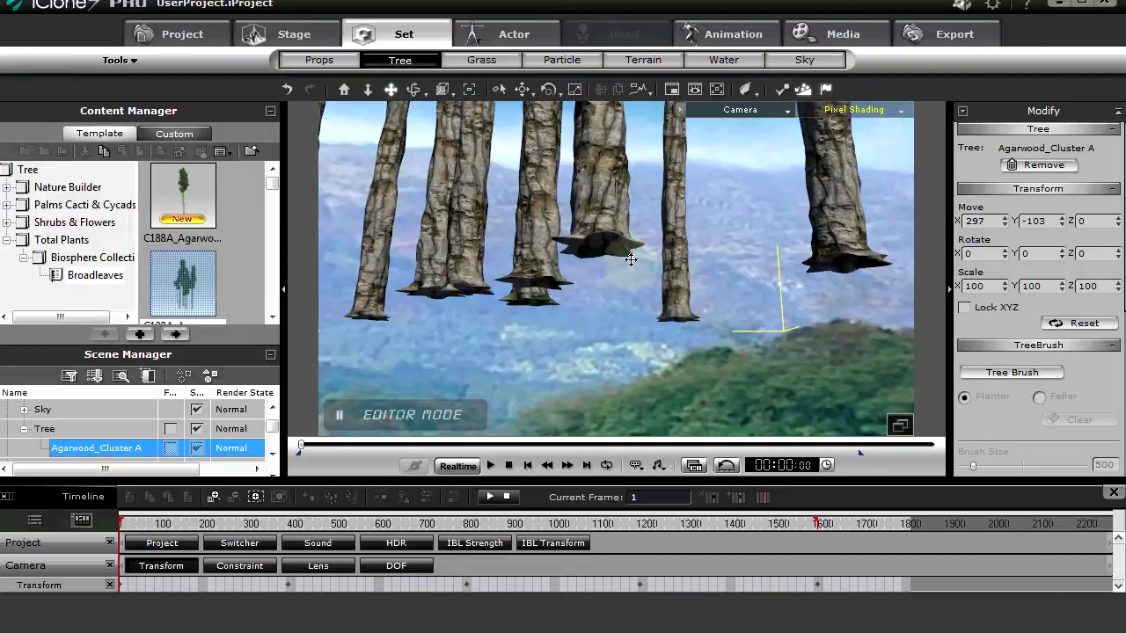
left_click_drag(629, 202, 478, 368)
key("space")
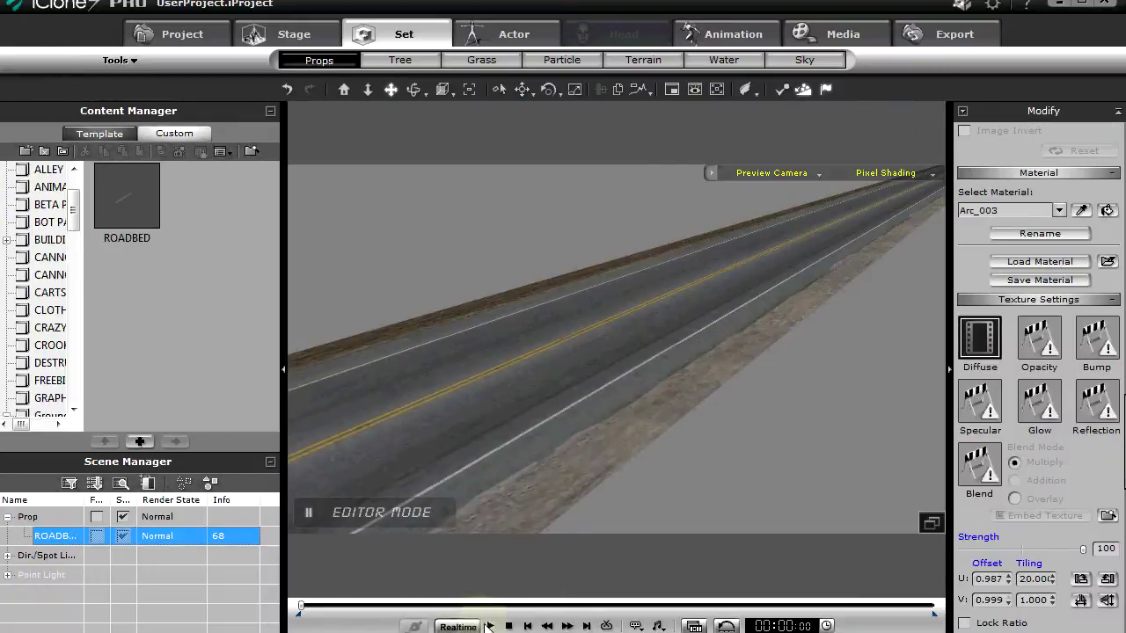
Step: Play the ROADBED prop's moving road texture twice from the start, stopping playback each time
left_click(490, 626)
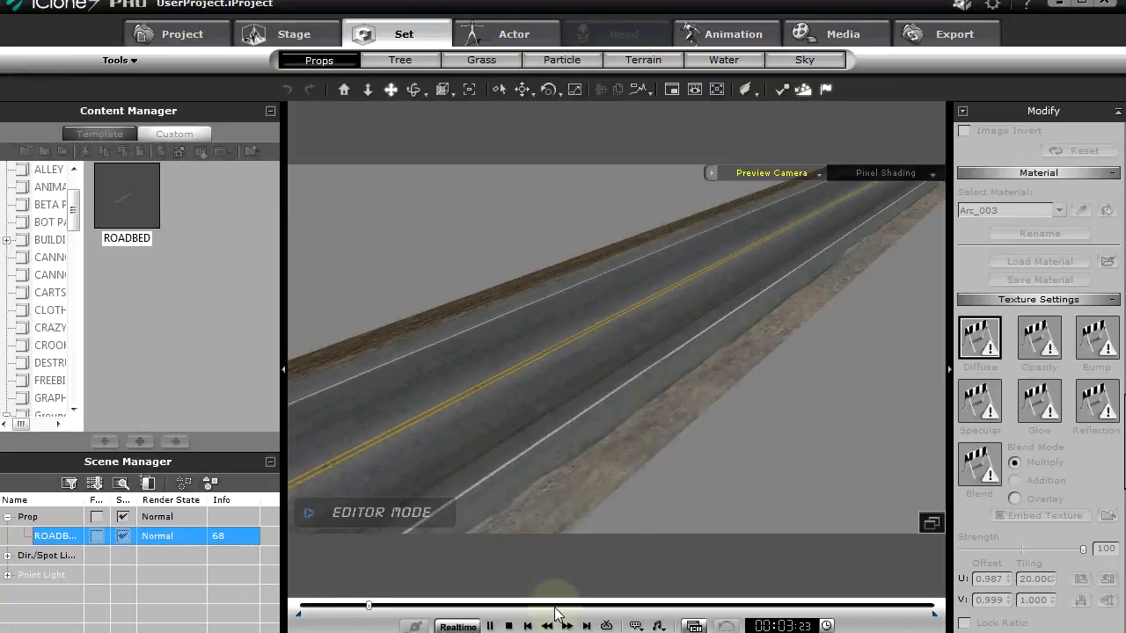
left_click(508, 626)
left_click(490, 627)
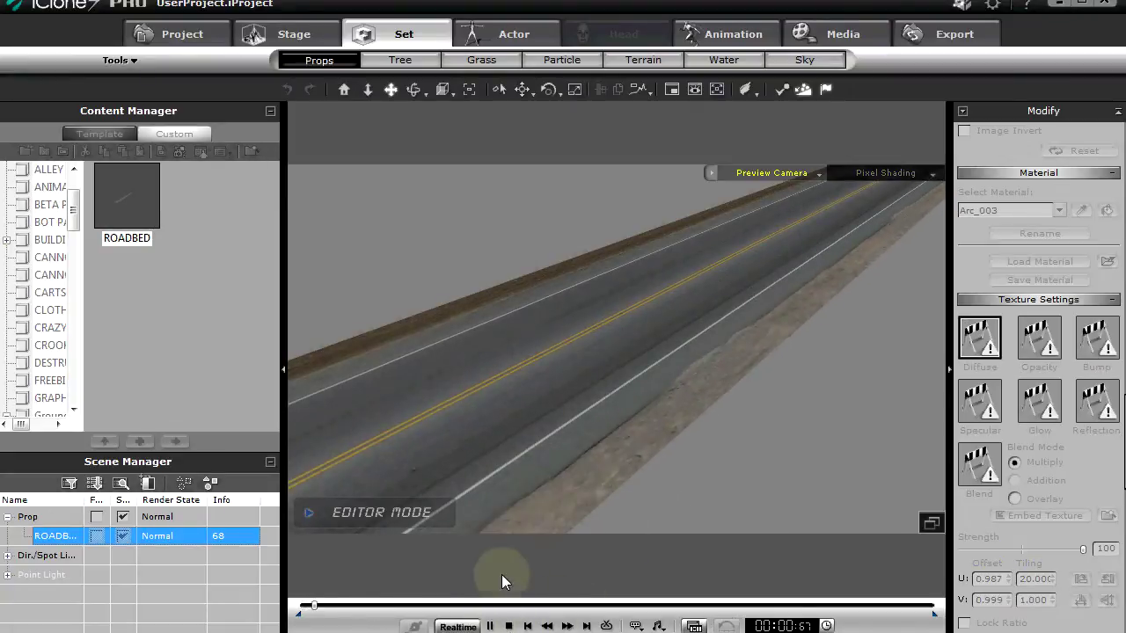
left_click(507, 626)
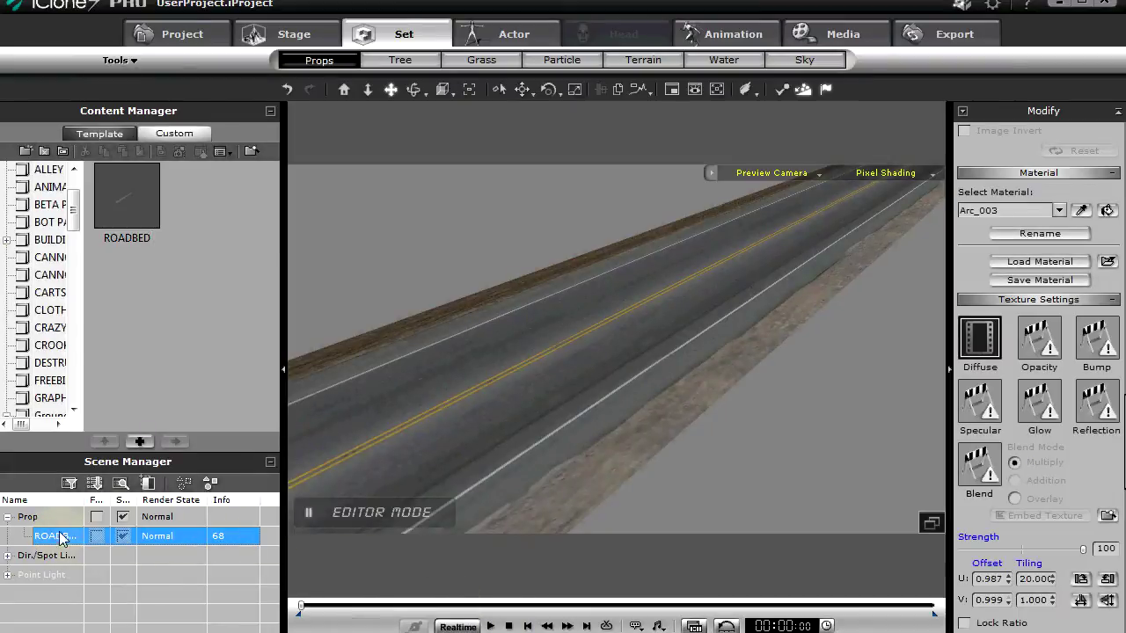
Step: Show the ROADBED prop's Video track, loop the ROAD new clip out to about frame 1040 and play from frame 90
left_click(694, 625)
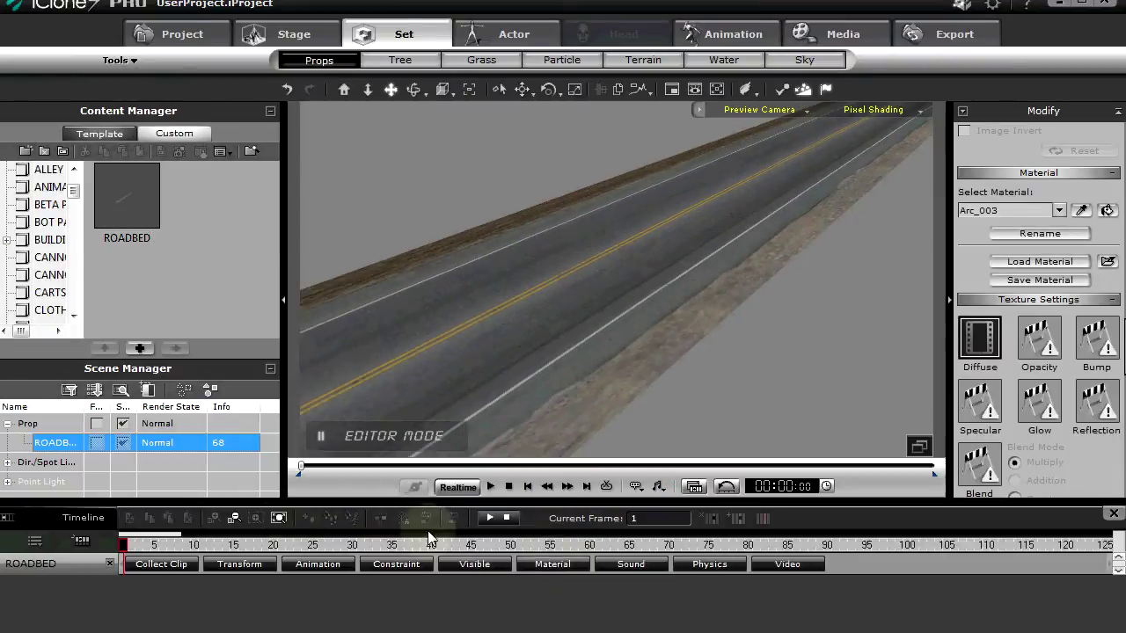
left_click(787, 565)
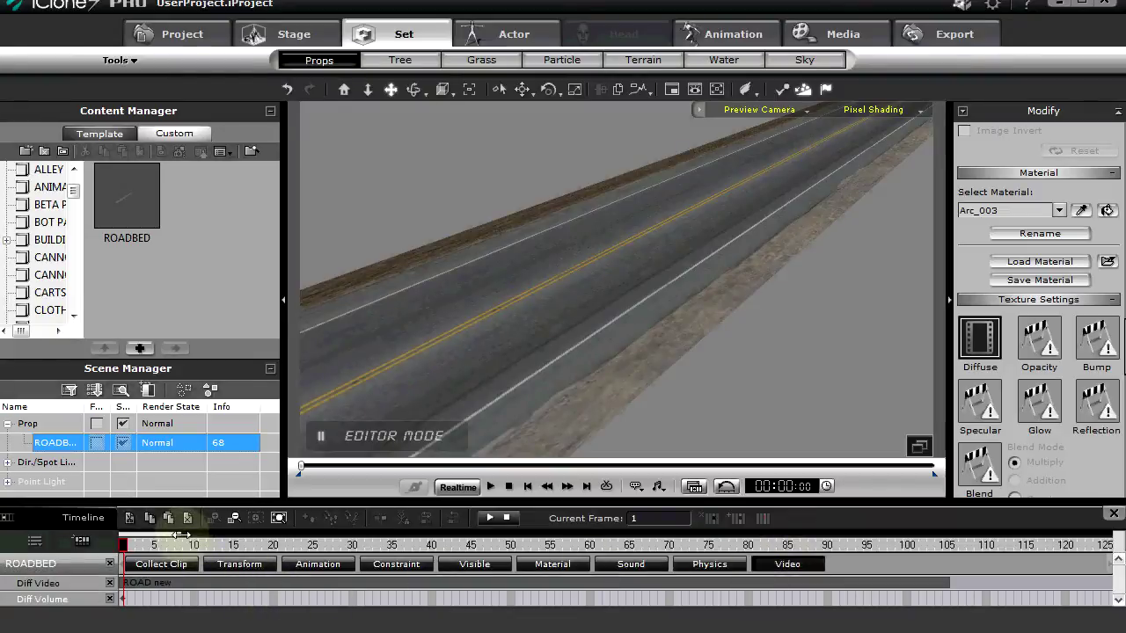
left_click_drag(180, 534, 509, 534)
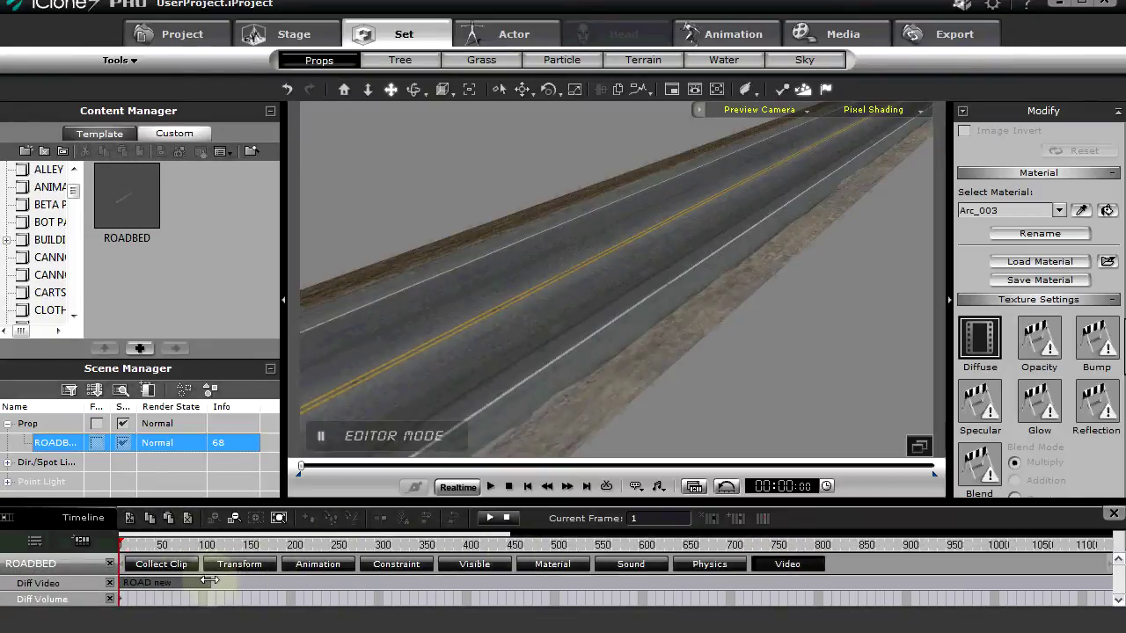
left_click_drag(210, 580, 1020, 607)
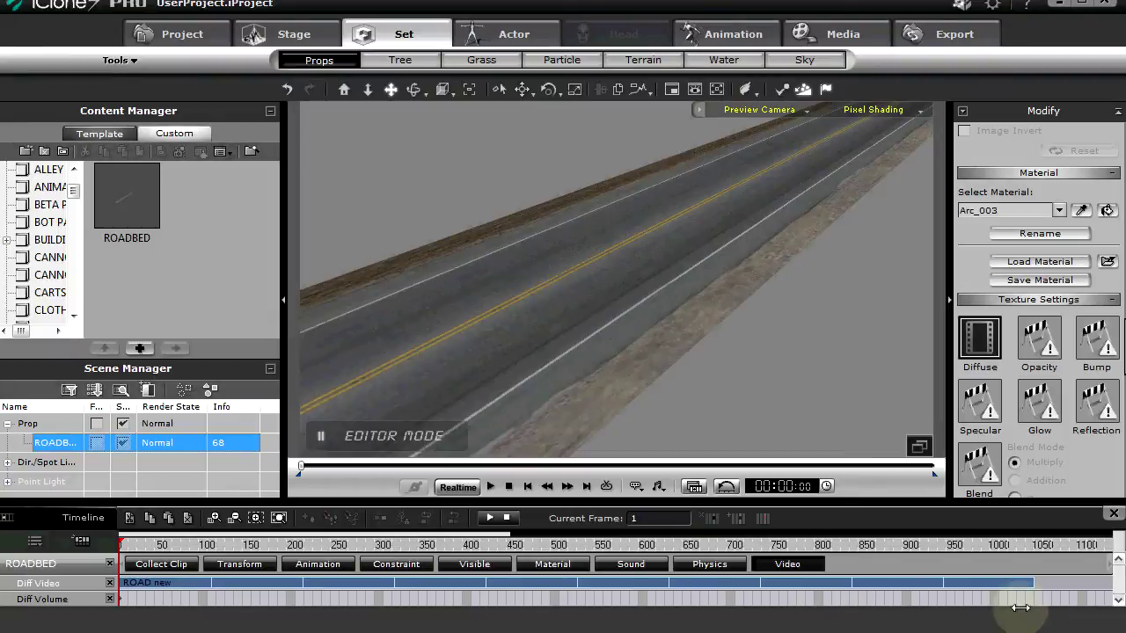
left_click(199, 589)
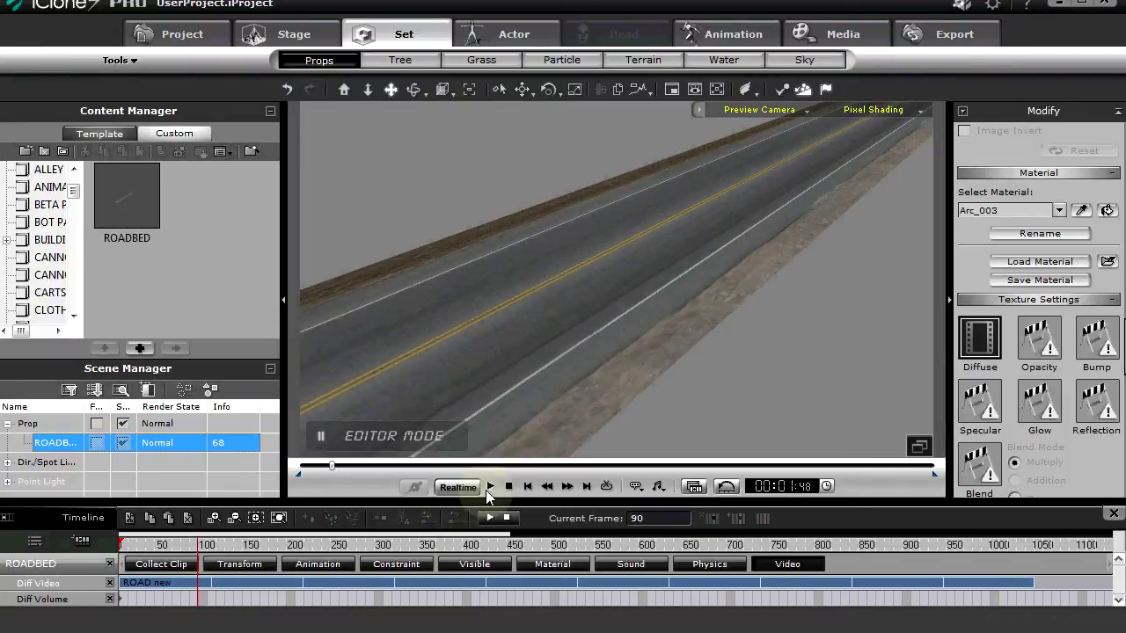
left_click(489, 488)
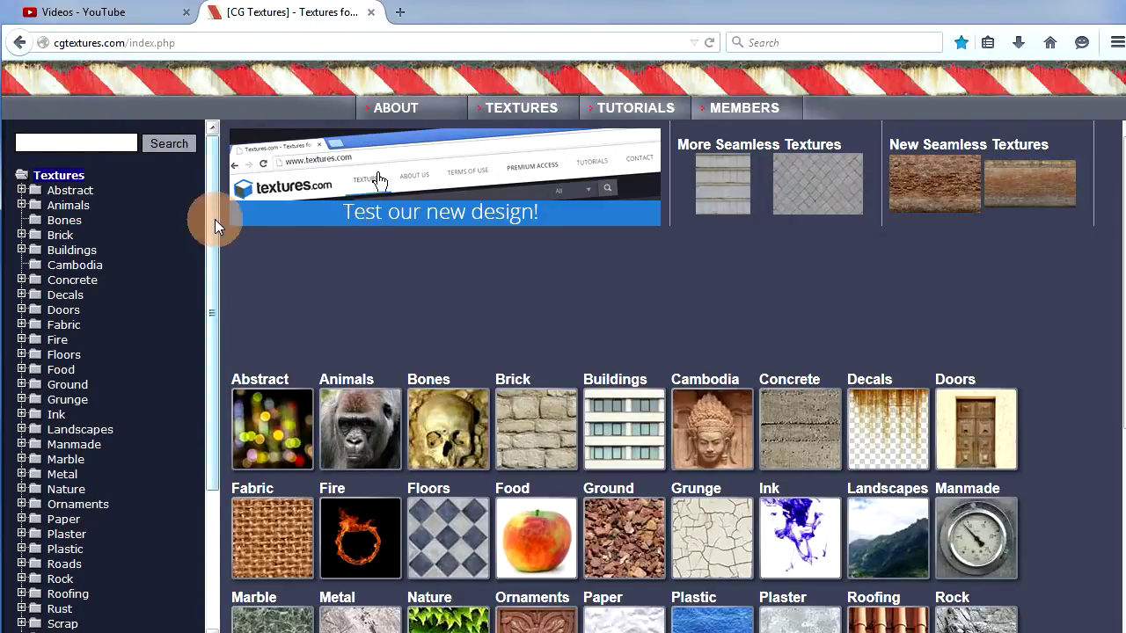
Step: Switch to the CG Textures website, browse its Roads category and open the Roads0015 tiled road texture
left_click_drag(211, 228, 217, 339)
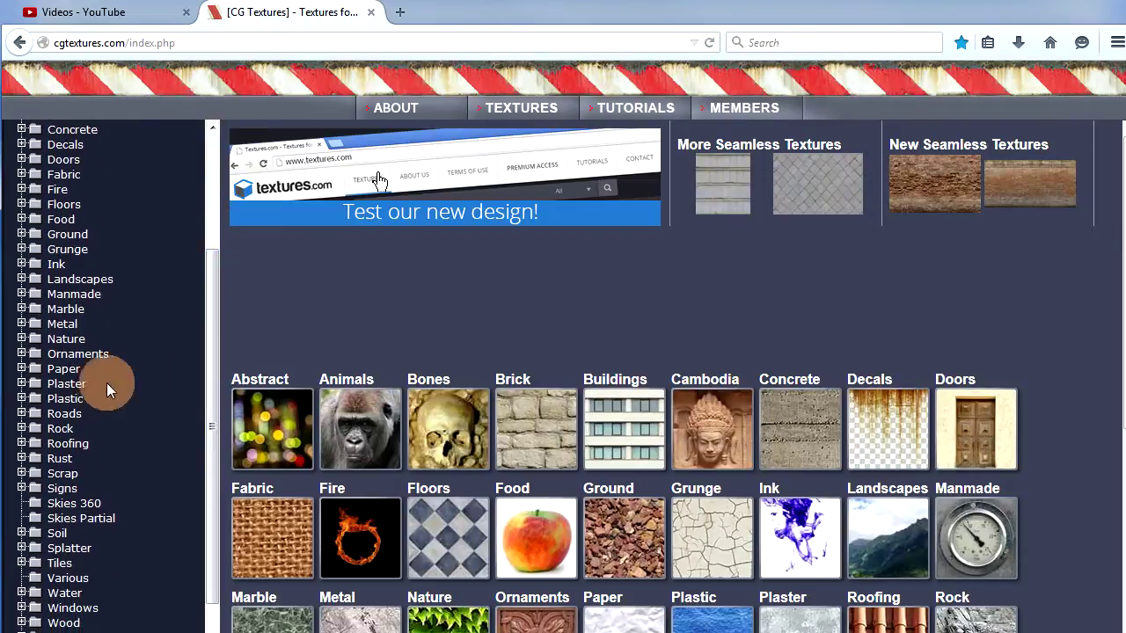
left_click(22, 415)
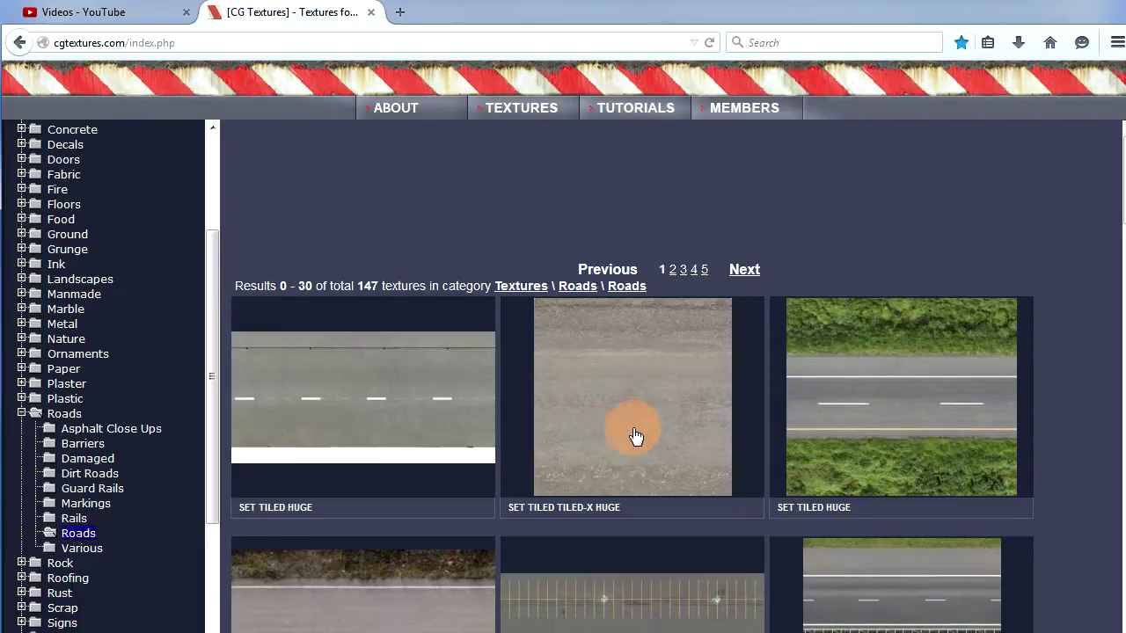
scroll(652, 406, "down", 2)
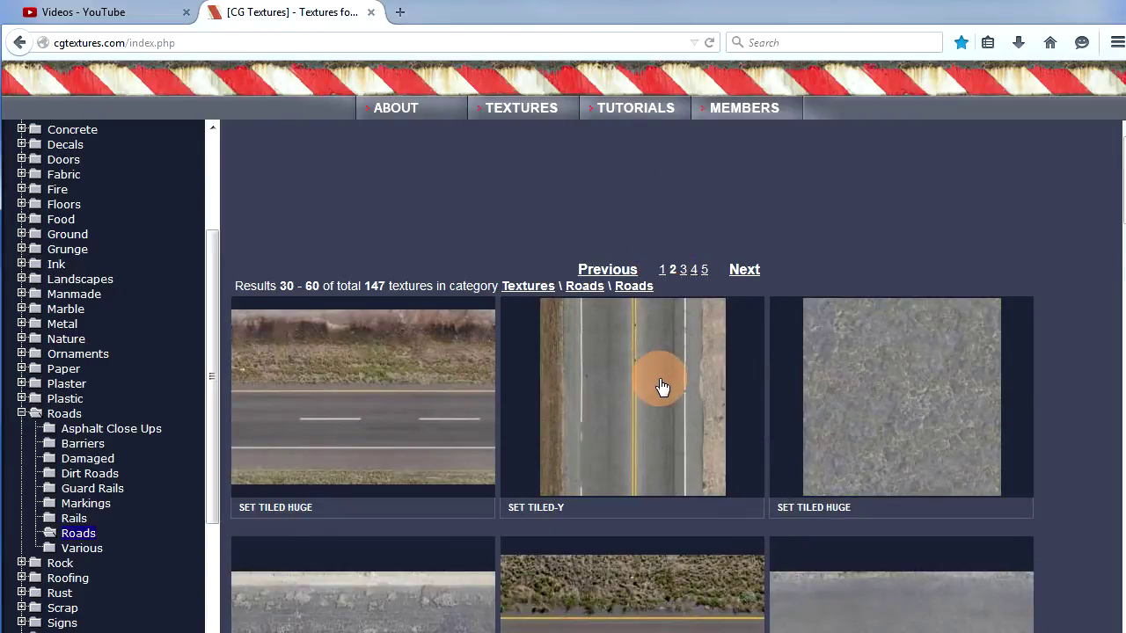
left_click(662, 387)
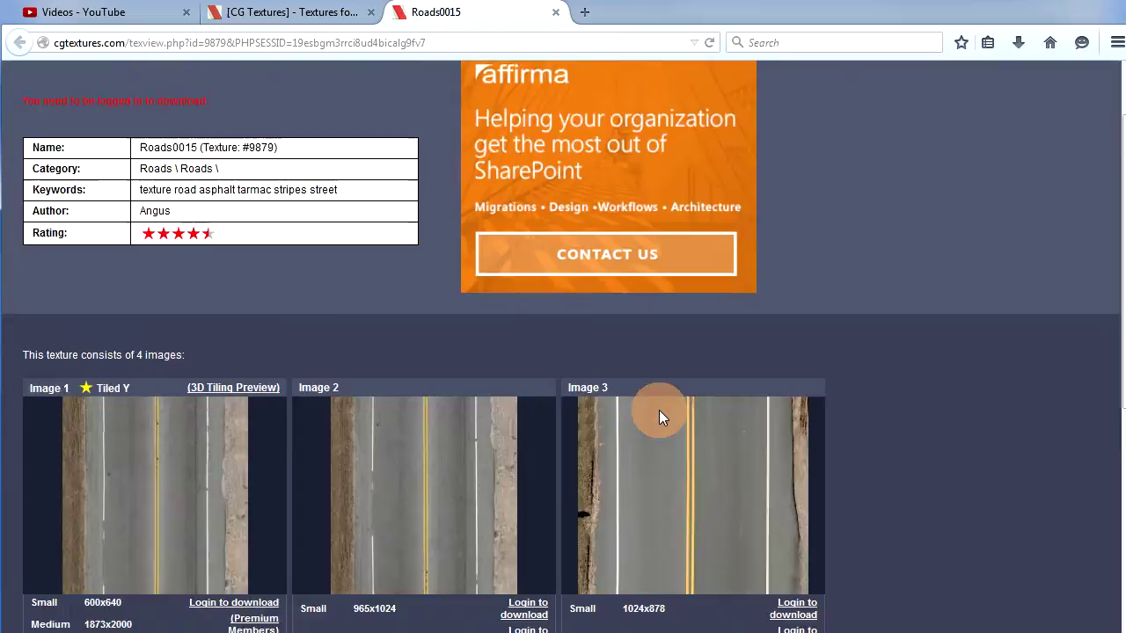
scroll(659, 414, "down", 2)
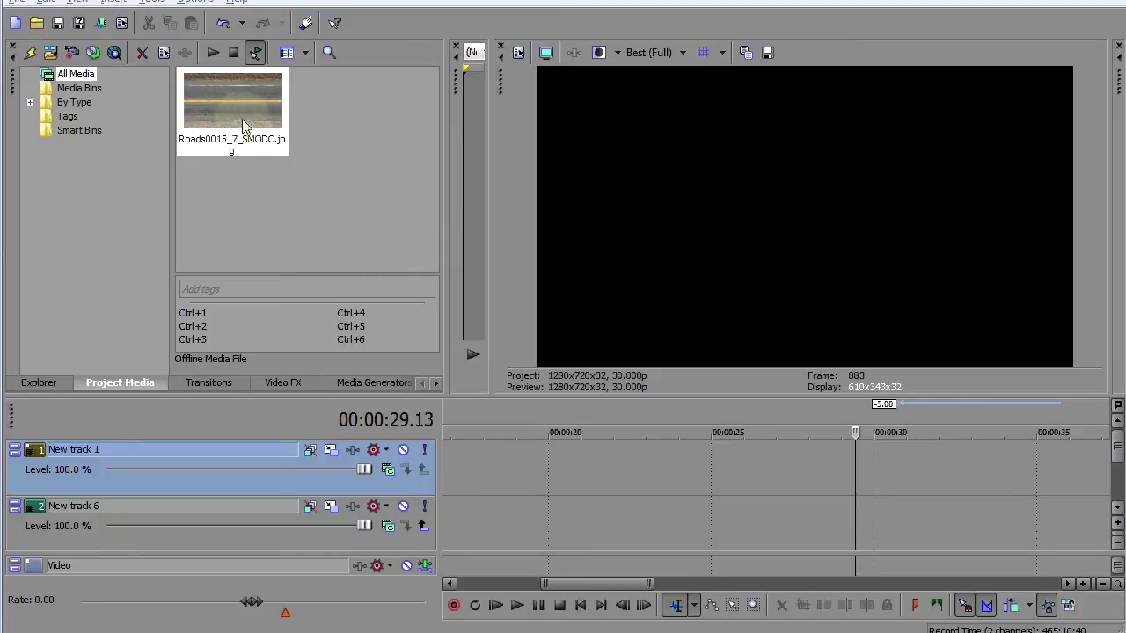
Step: Switch to Vegas and place Roads0015_7_SMODC.jpg on New track 1 as a five-second clip starting at about 24 seconds
left_click_drag(243, 126, 689, 477)
left_click(706, 441)
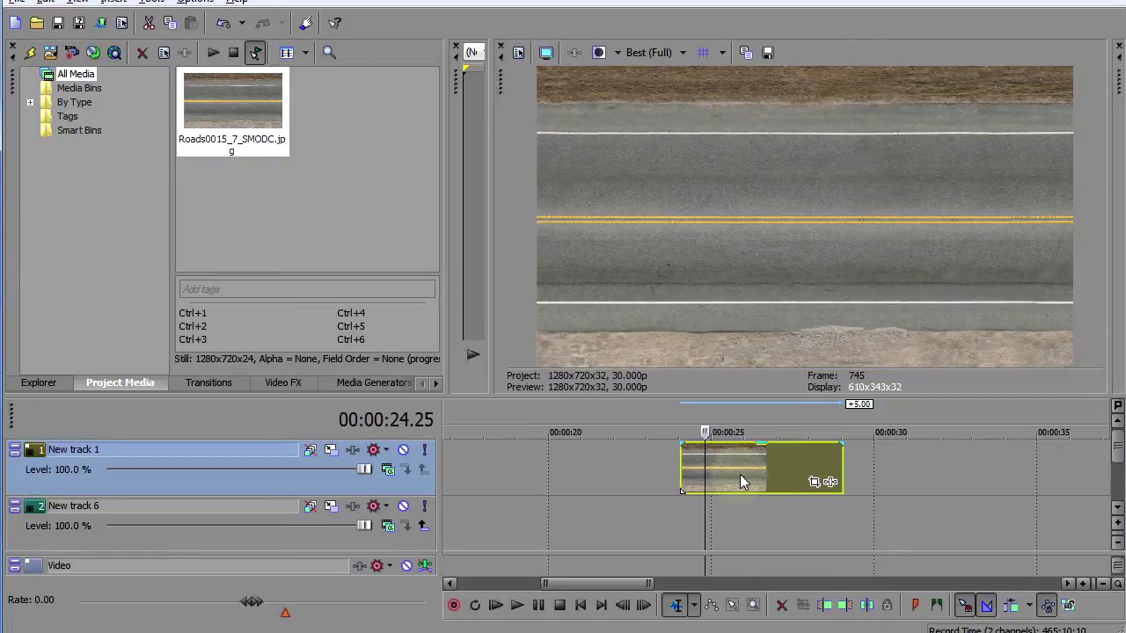
left_click(761, 469)
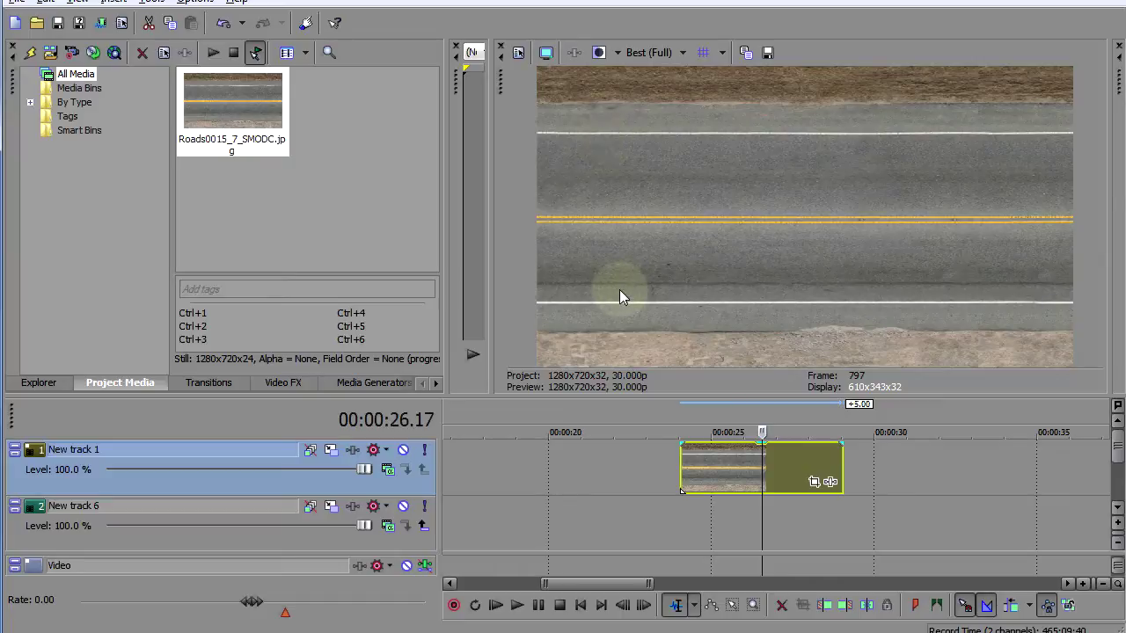
left_click(714, 463)
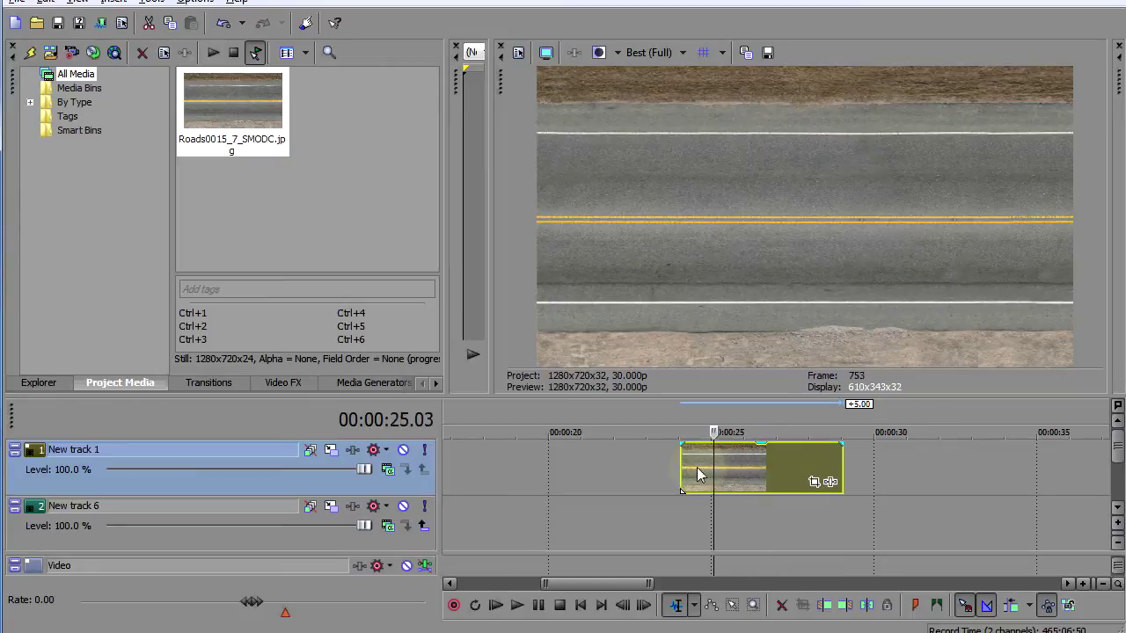
Step: In the road clip's Pan/Crop settings, keyframe a horizontal slide to X Center about -638.7 and move that keyframe to the clip's end
left_click(693, 467)
left_click(810, 483)
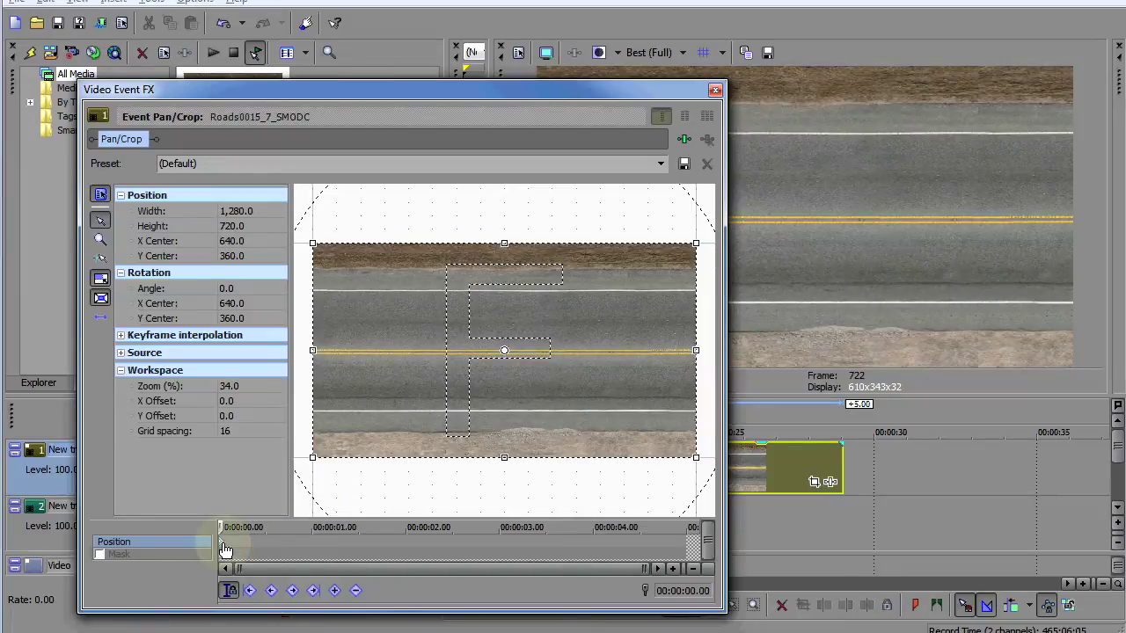
left_click(668, 541)
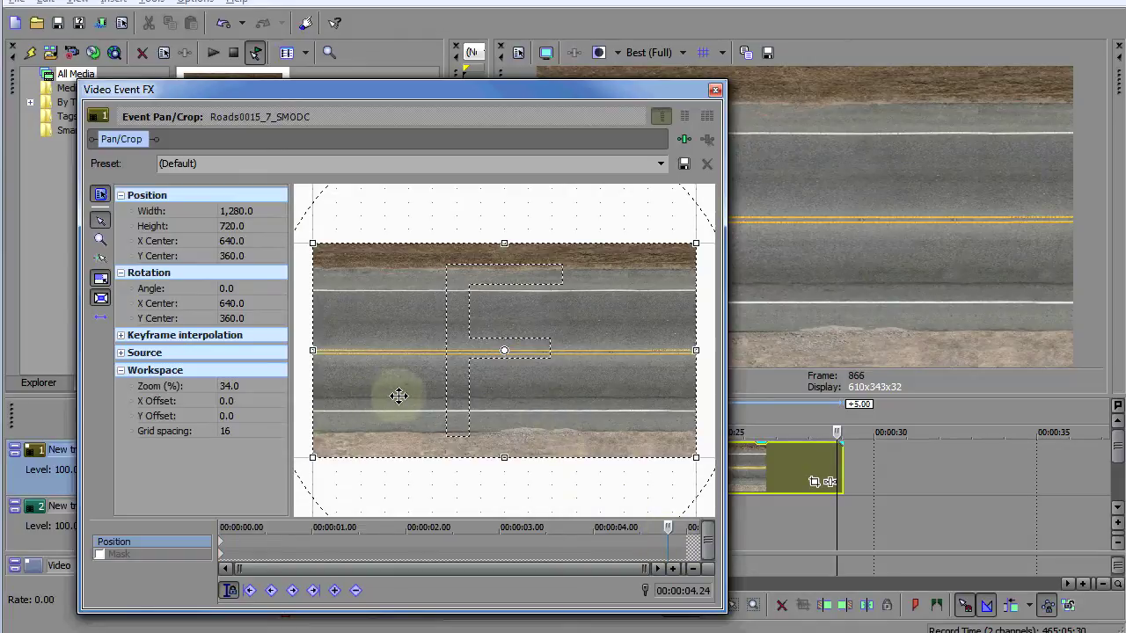
left_click_drag(489, 395, 101, 378)
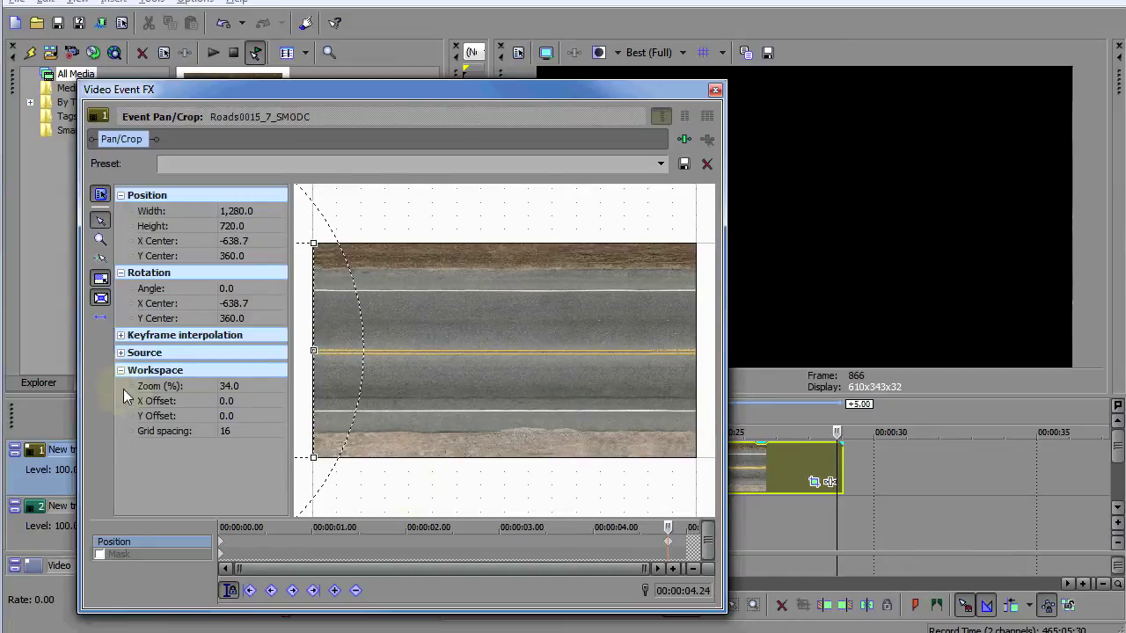
mouse_move(673, 549)
left_mouse_down()
mouse_move(681, 534)
mouse_move(694, 547)
left_mouse_up()
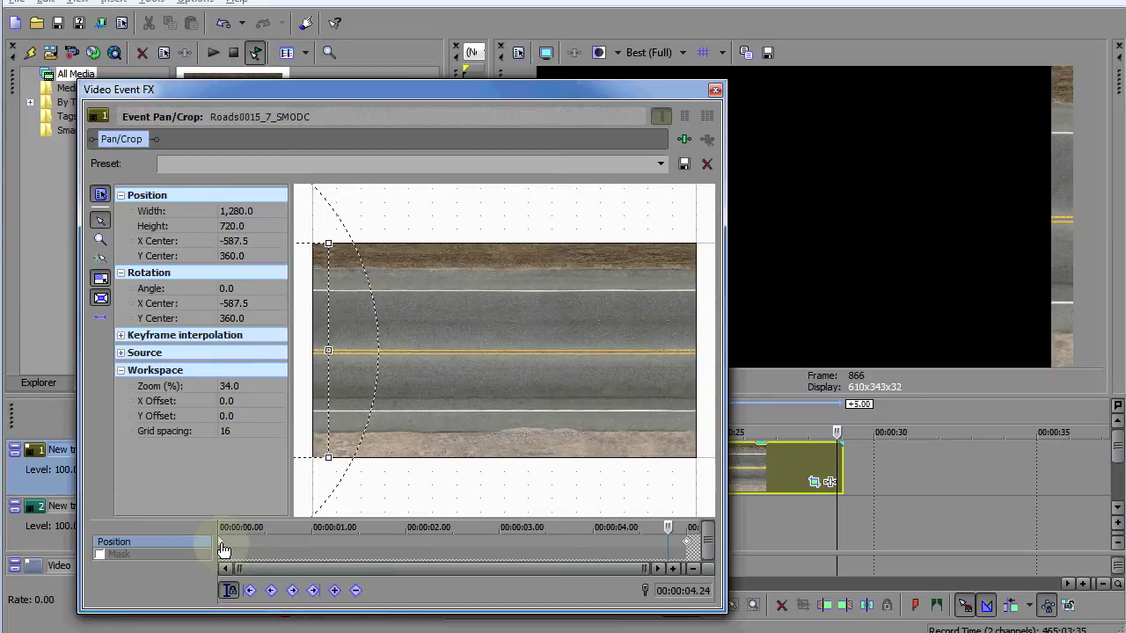
Step: Scrub through the road clip's Pan/Crop animation to check the horizontal slide, and close its settings
left_click(224, 548)
left_click_drag(217, 527, 565, 528)
left_click(452, 549)
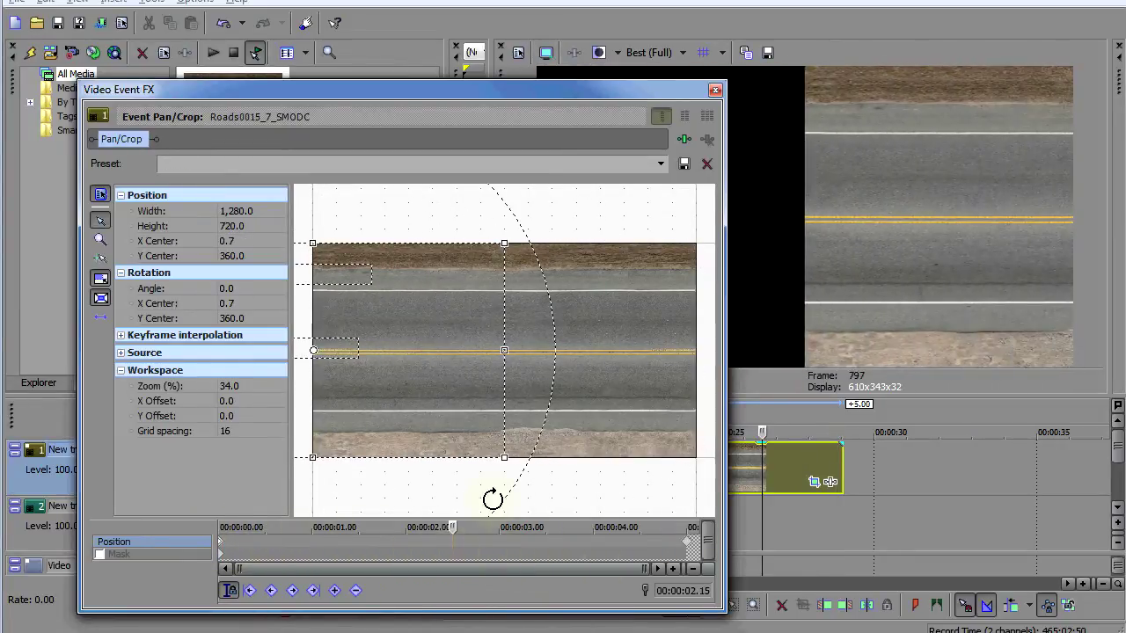
left_click(715, 90)
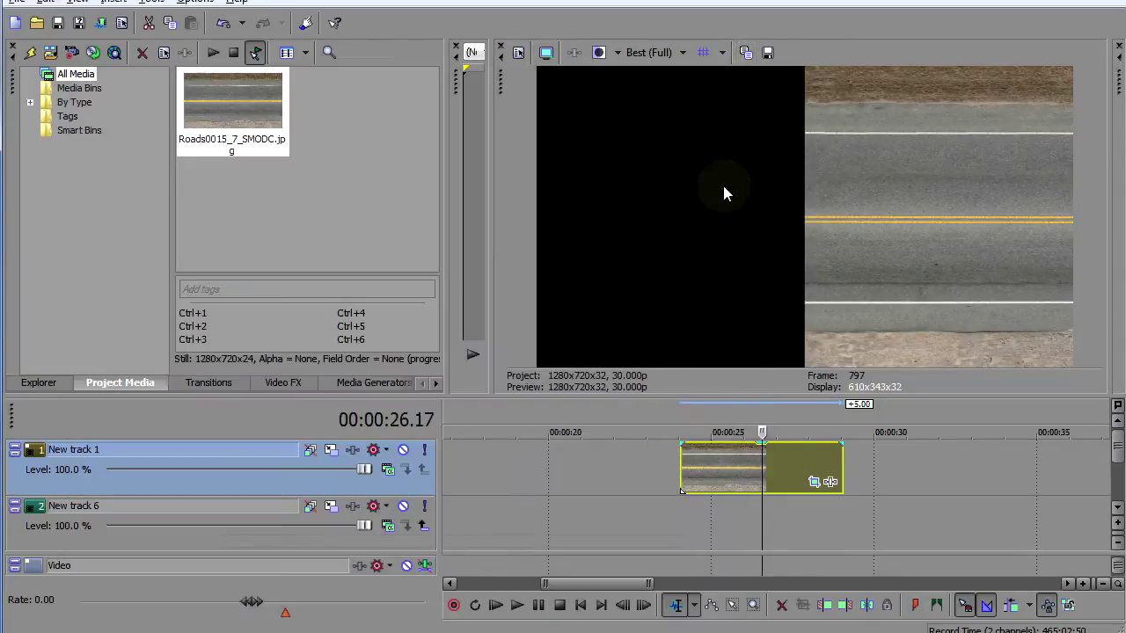
Step: Play the panned road clip from near its start and stop it before the clip ends
left_click(690, 463)
key("space")
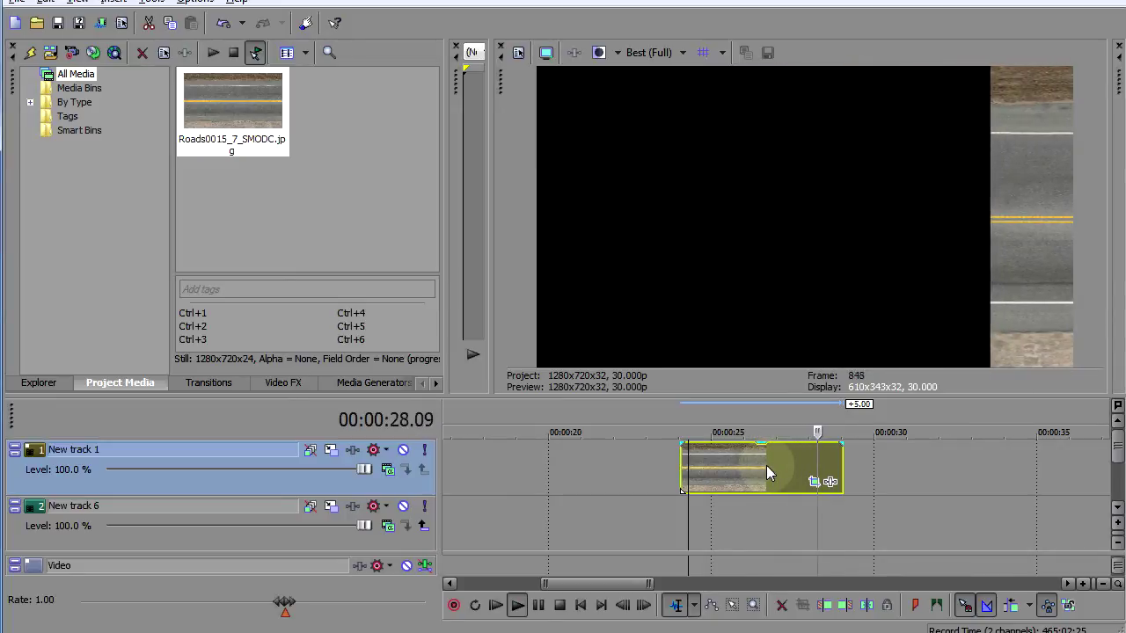
key("space")
Step: Move the five-second New track 1 road clip off its New track 6 counterpart to start at 00:00:00.26, and play it briefly
left_click_drag(629, 589, 520, 585)
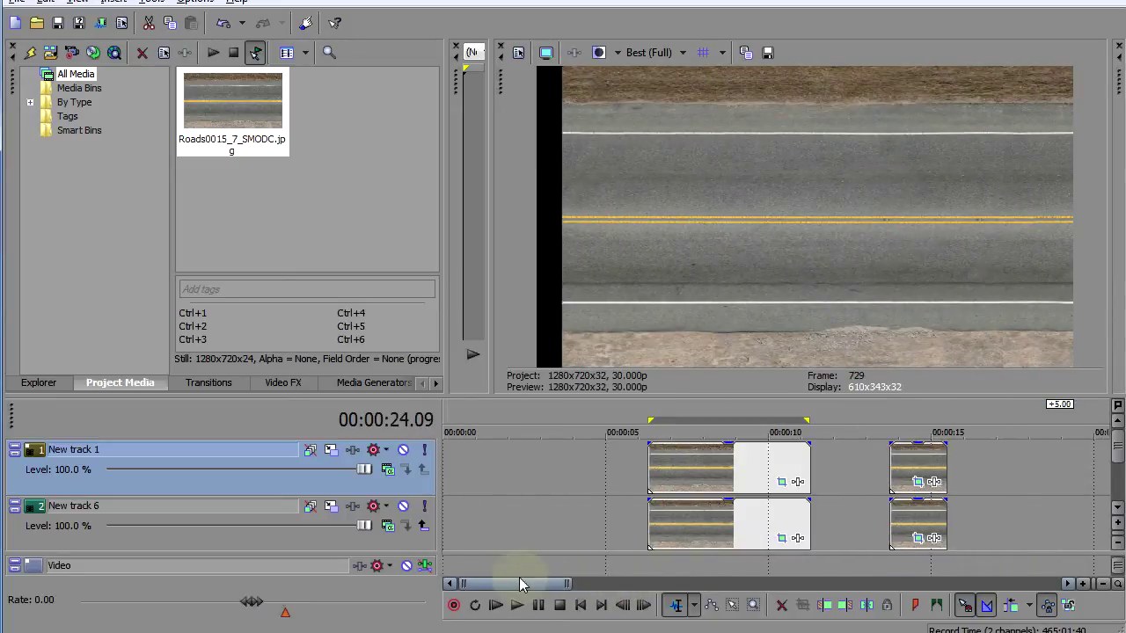
left_click(672, 470)
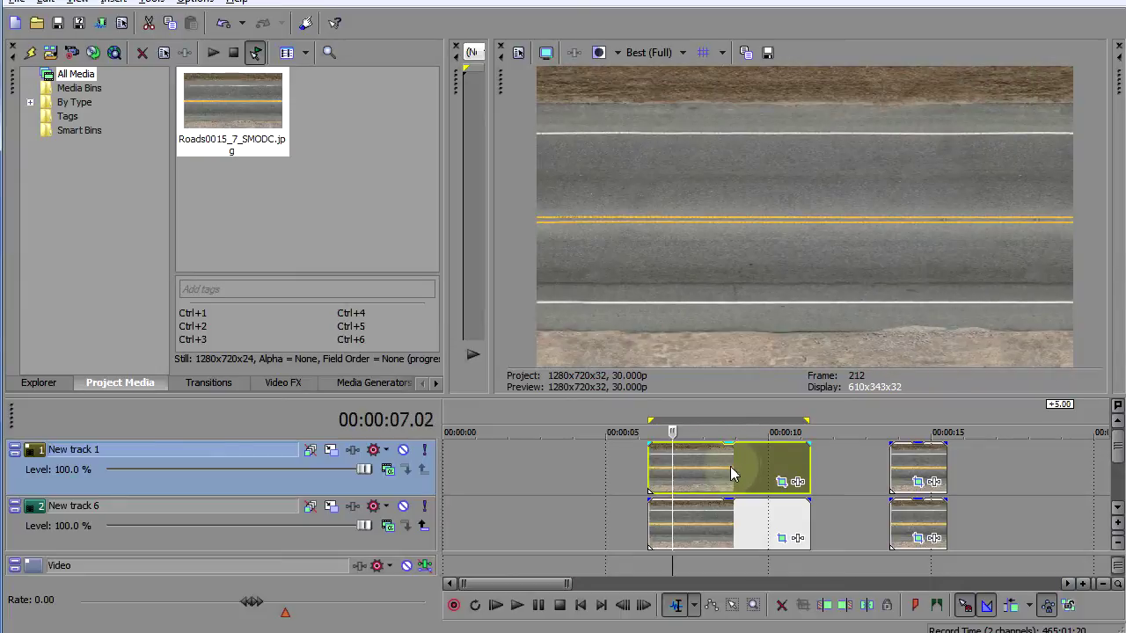
left_click_drag(729, 466, 558, 475)
left_click(475, 469)
key("space")
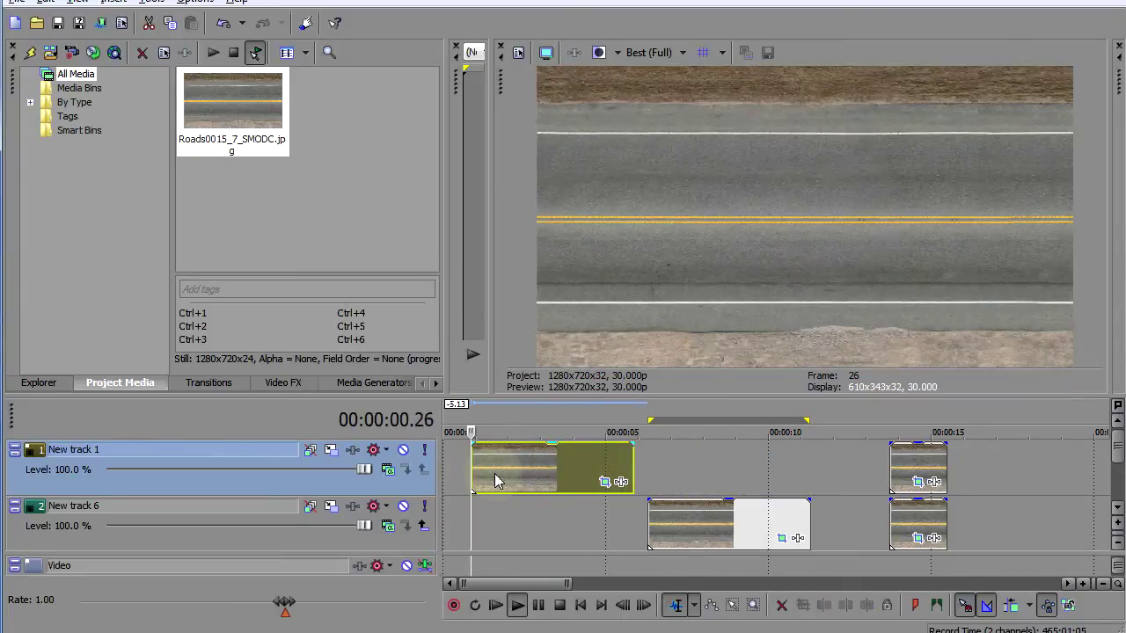
key("space")
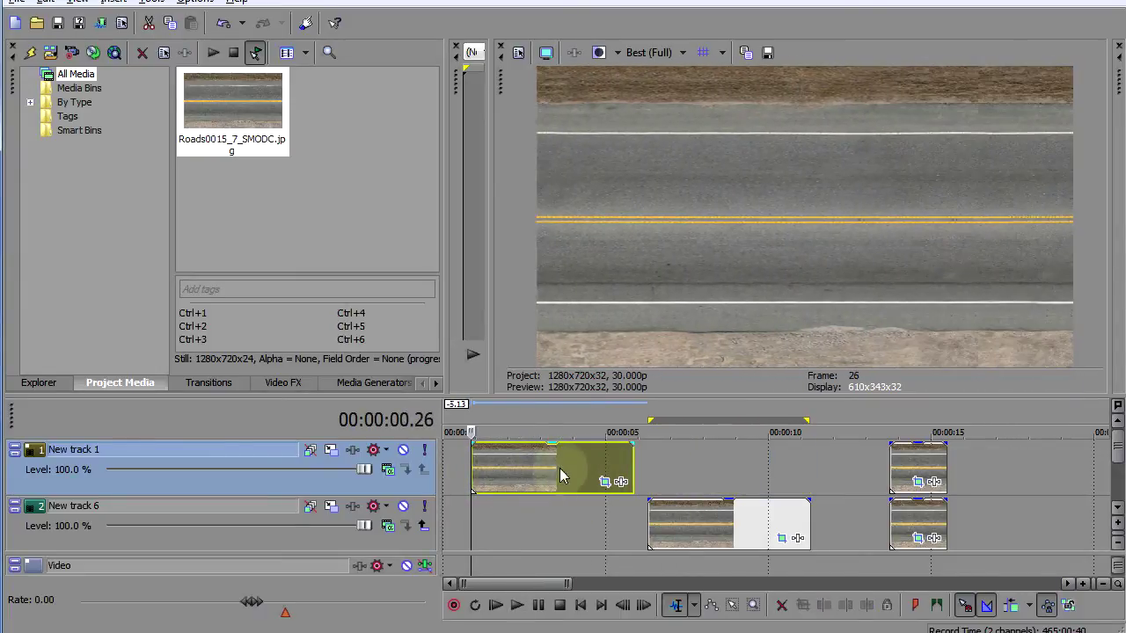
Step: Play the New track 6 clip and the separated New track 1 clip in turn to compare their opposite ends of the slide
left_click(672, 528)
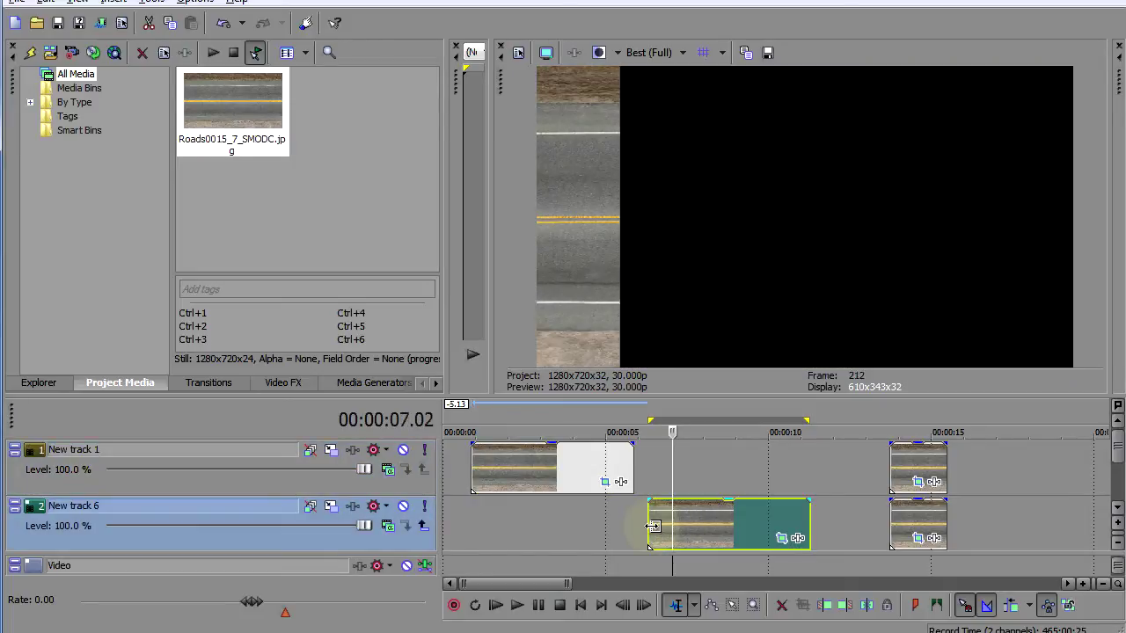
key("space")
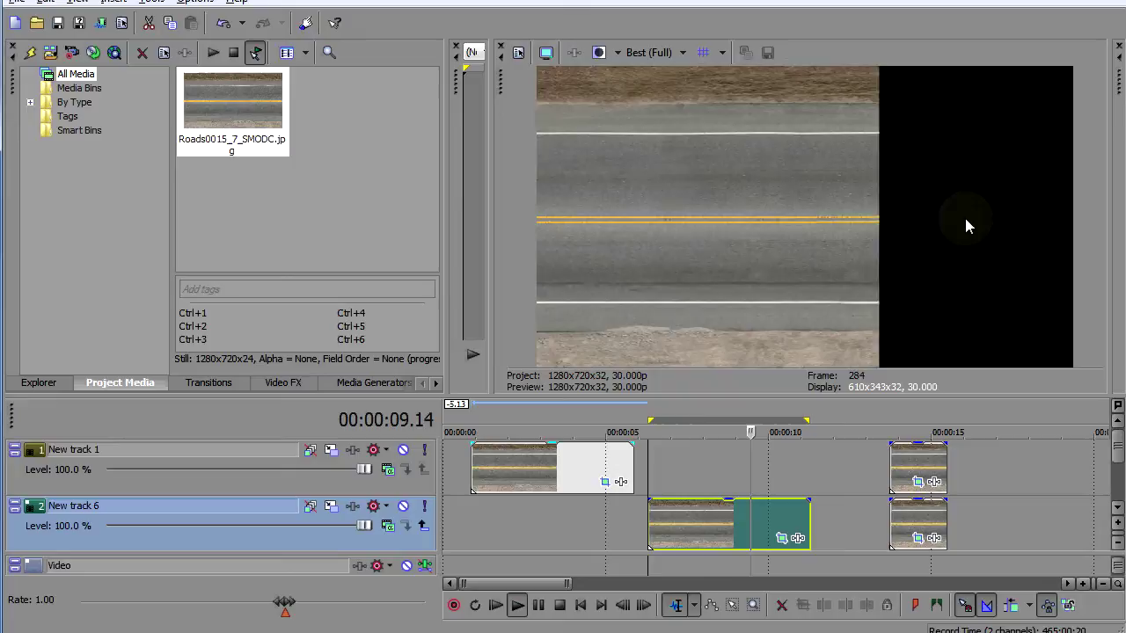
key("space")
left_click(472, 461)
key("space")
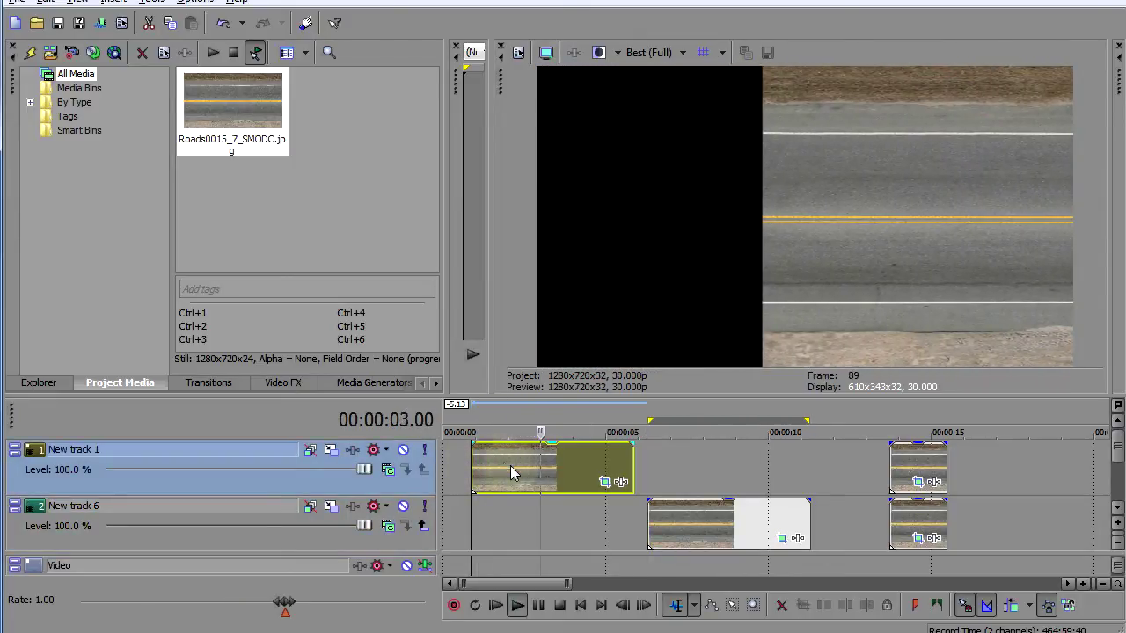
key("space")
left_click(648, 526)
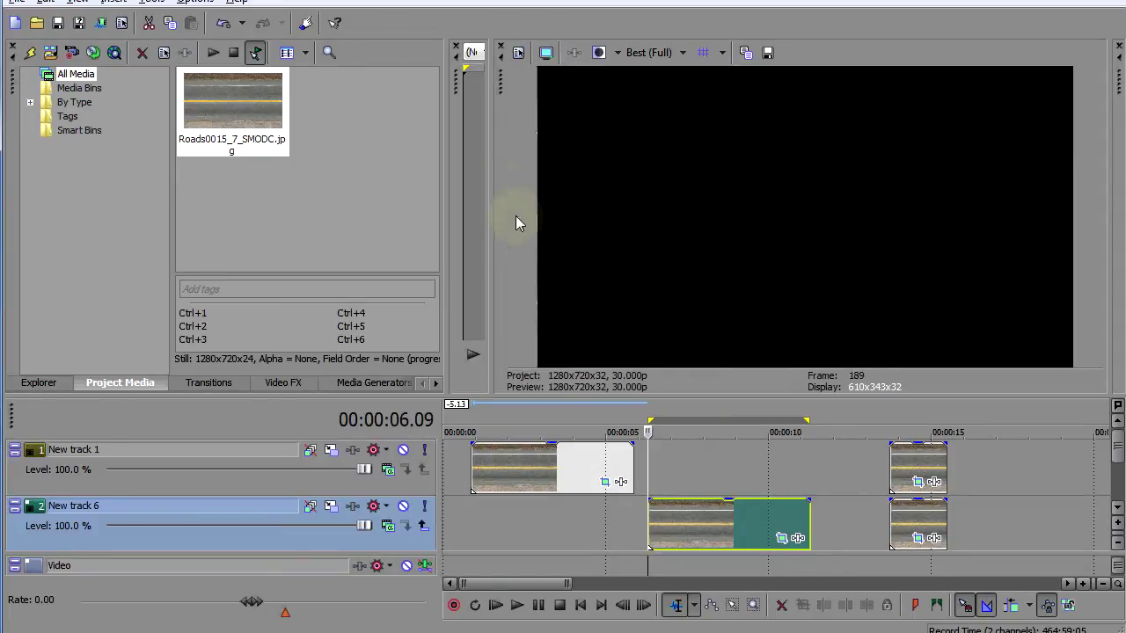
key("space")
key("space")
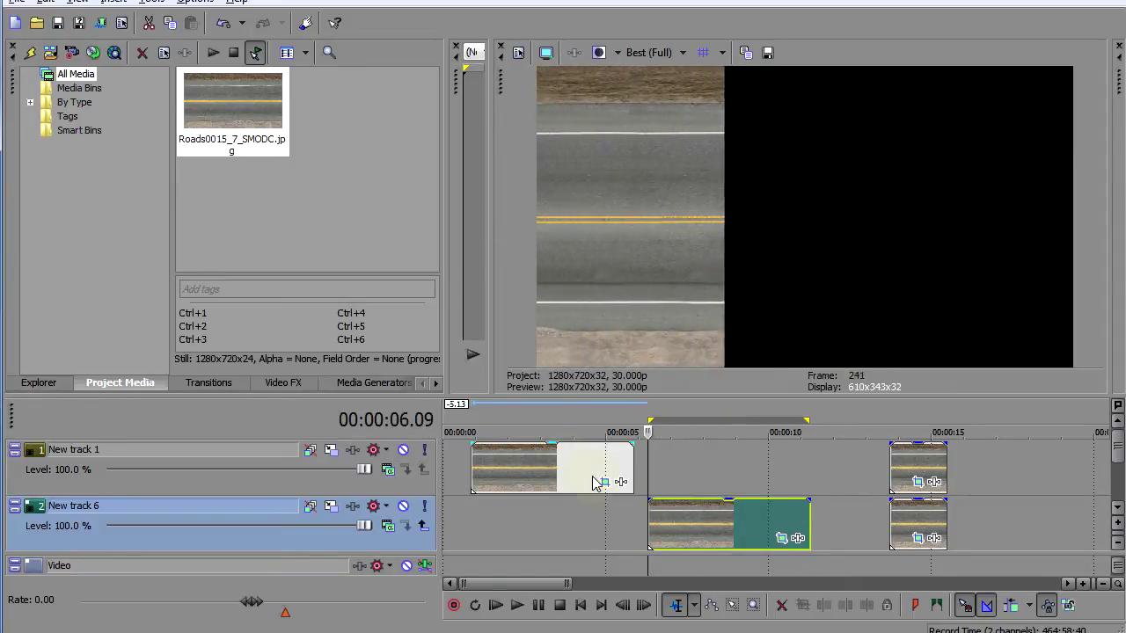
Step: Move the New track 1 road clip back above the New track 6 clip at 00:00:06.09 and play both together
left_click_drag(559, 459, 735, 465)
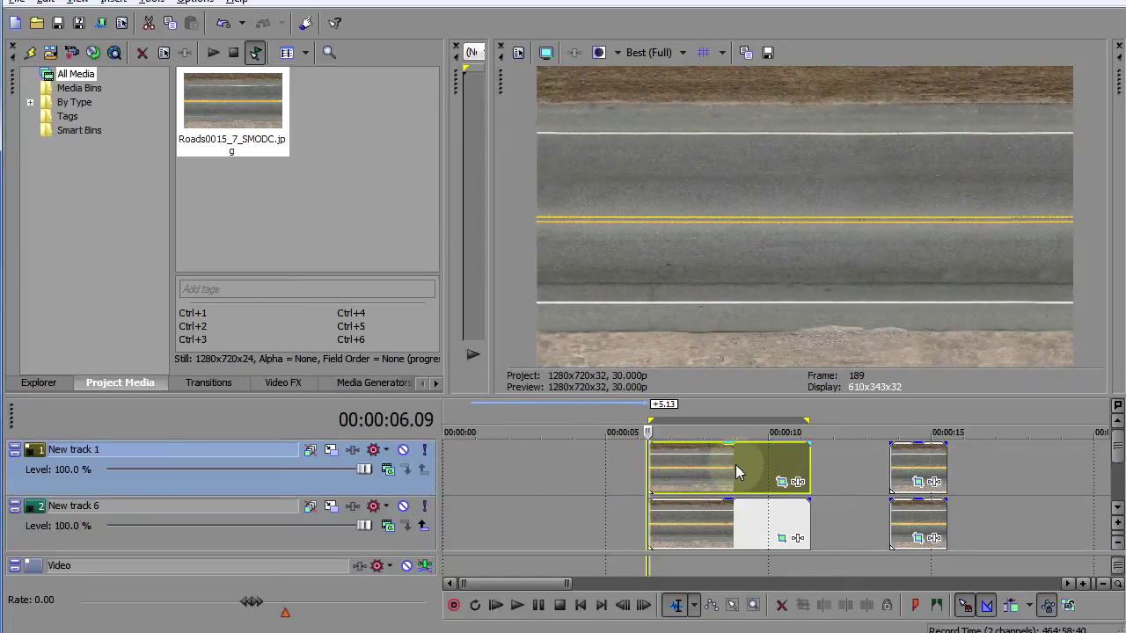
key("space")
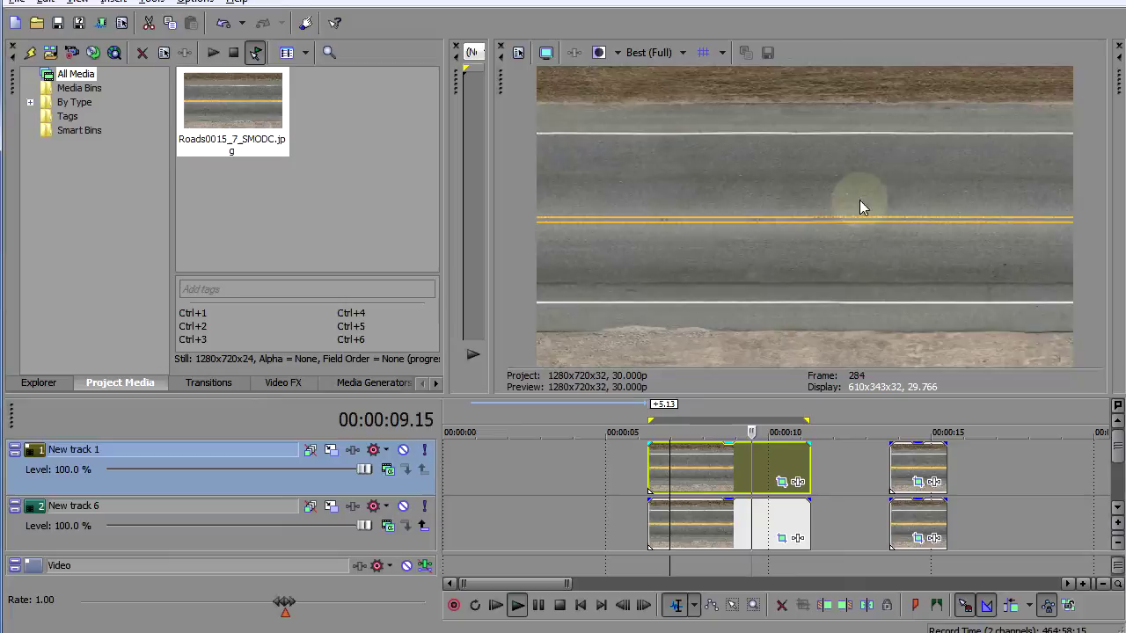
key("space")
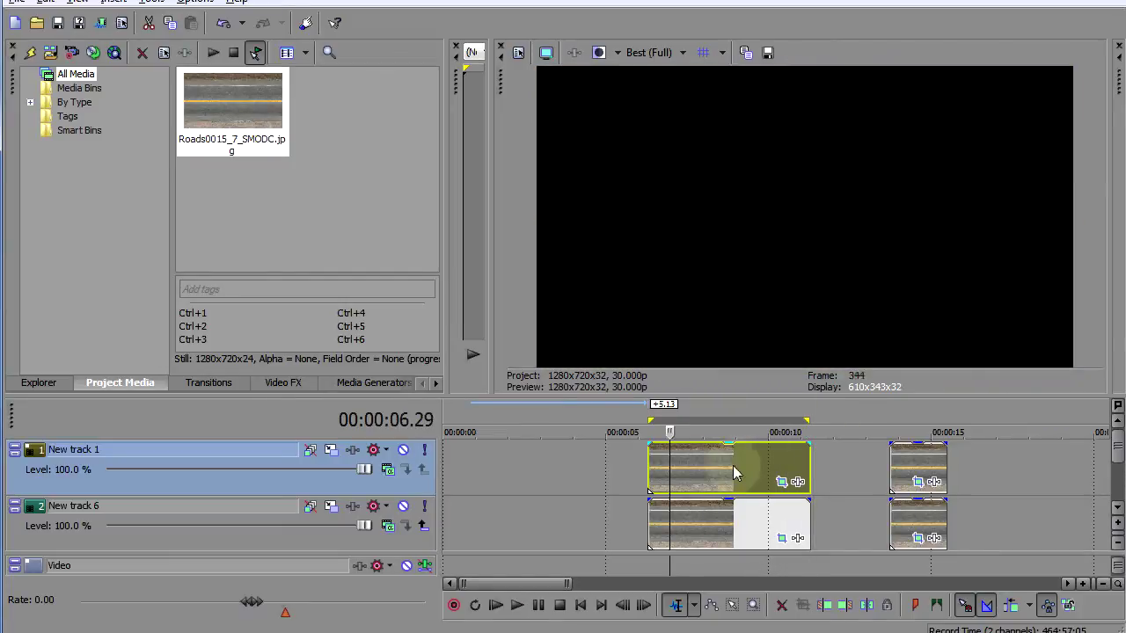
Step: Turn on loop playback and play the two stacked five-second road clips in the loop region
left_click(699, 474)
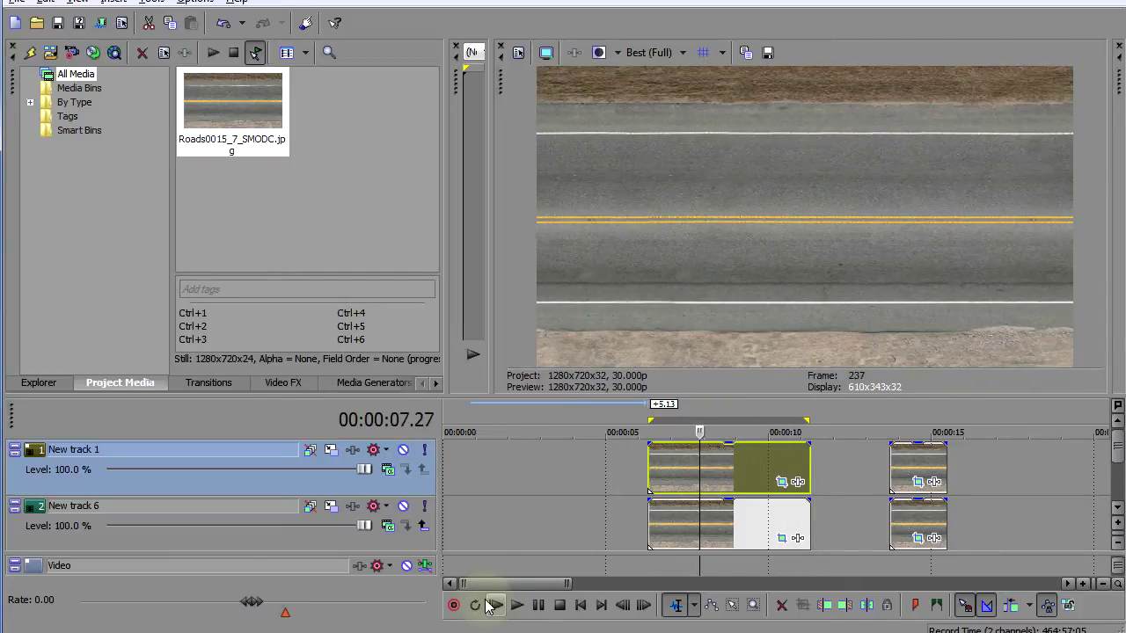
left_click(475, 605)
left_click(726, 471)
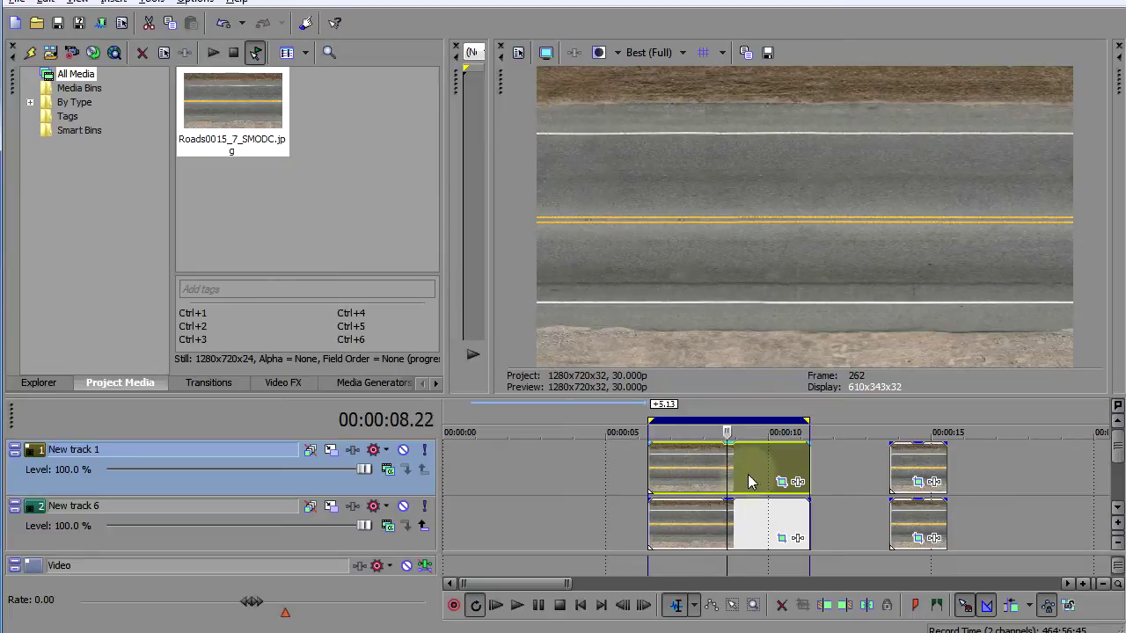
key("space")
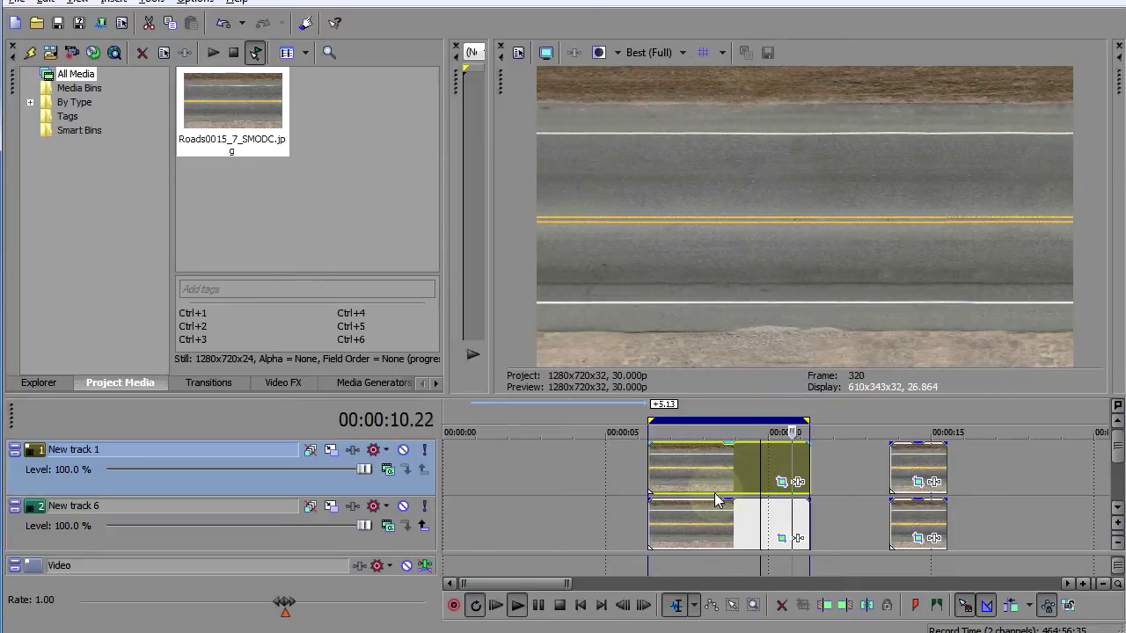
key("Return")
left_click(793, 460)
left_click(708, 463)
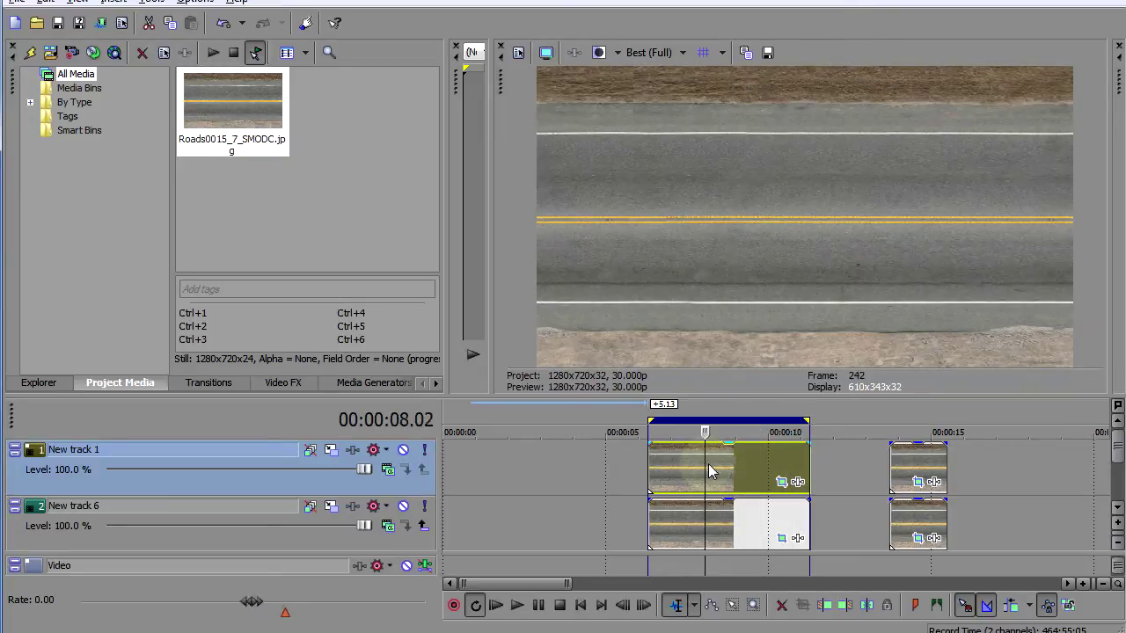
key("space")
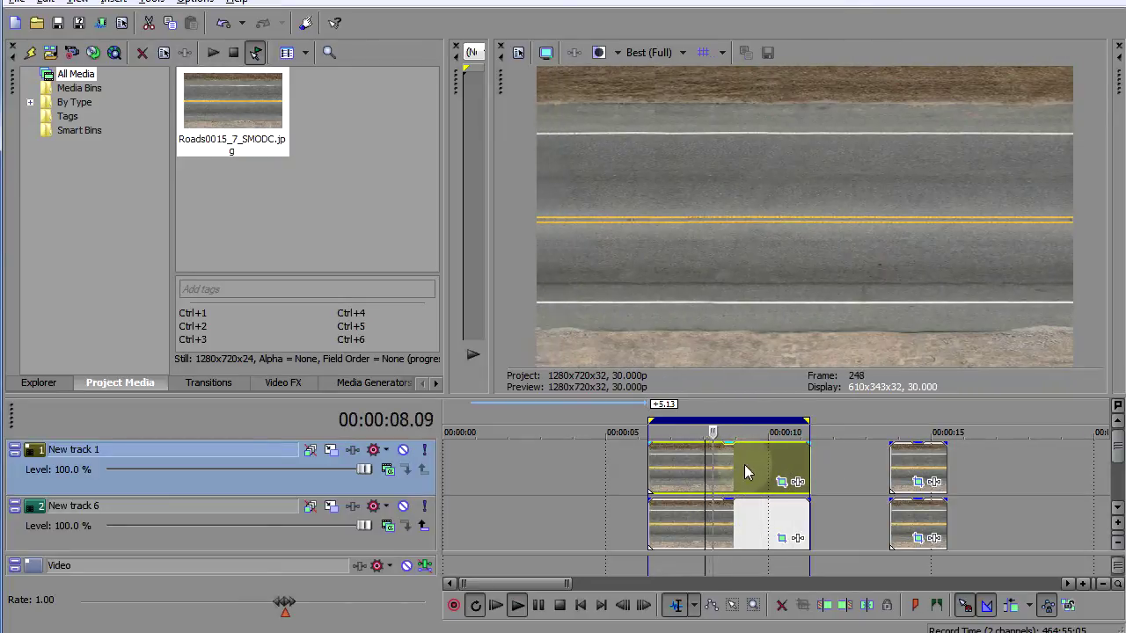
key("space")
Step: Set the loop region to the short road clips starting at 00:00:13.22 and play them as a loop
left_click(901, 469)
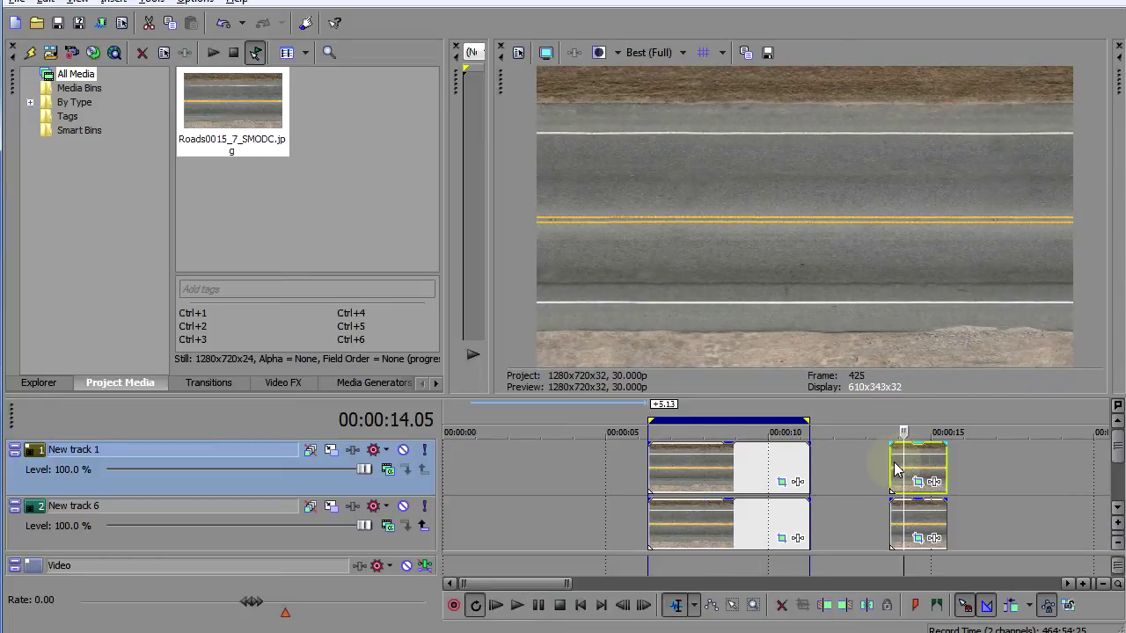
left_click(892, 465)
double_click(897, 463)
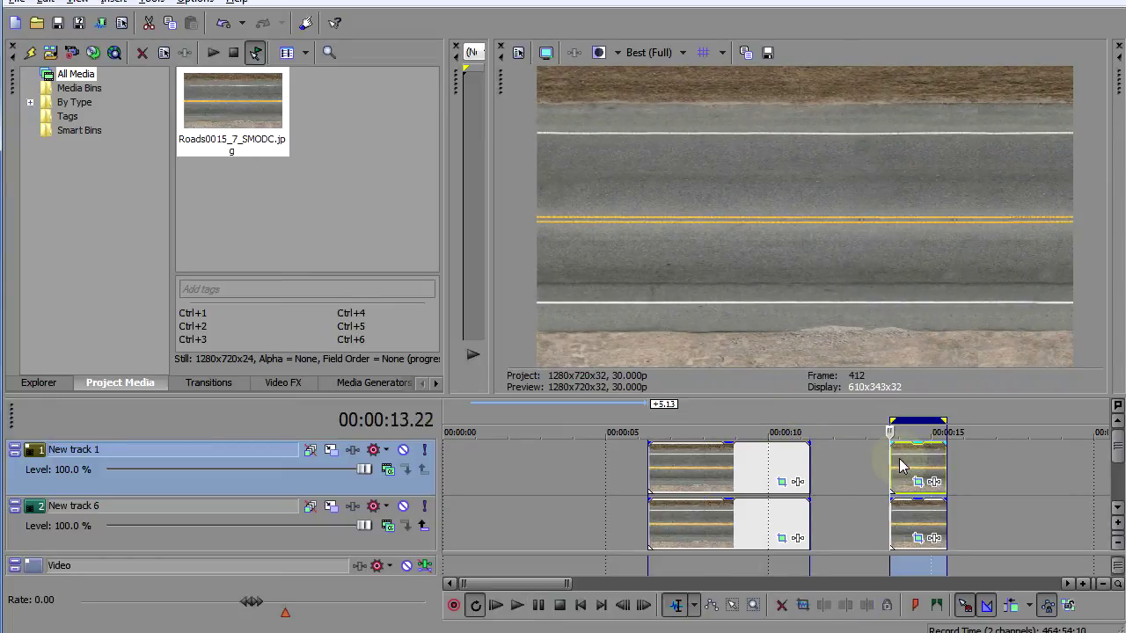
key("space")
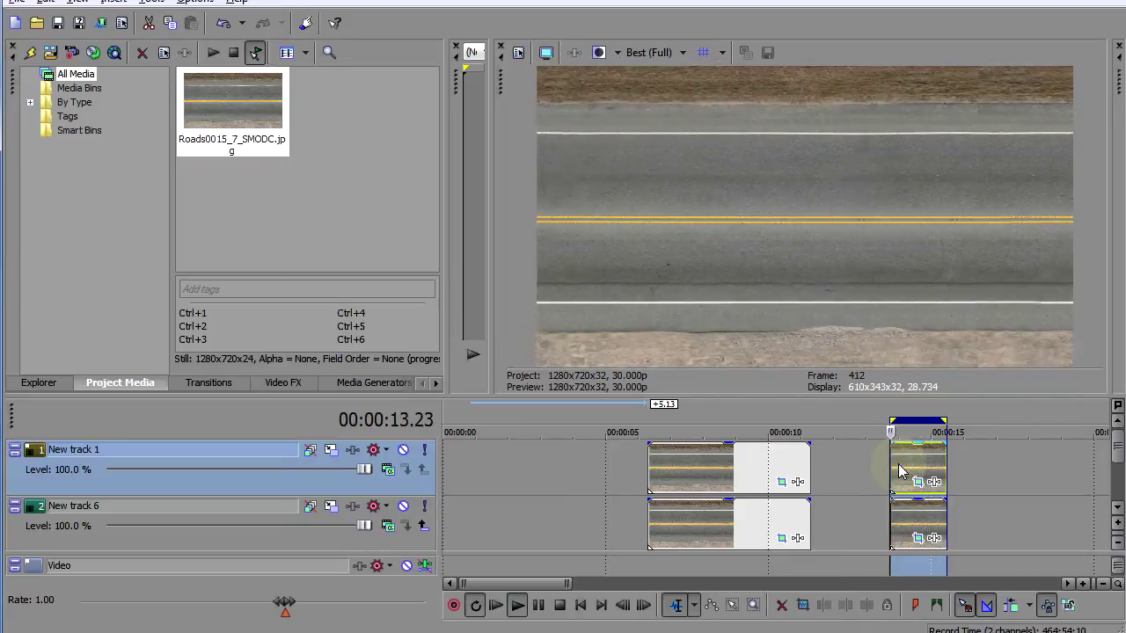
key("space")
Step: Set the loop region to the stacked five-second clips and check their last frames one by one up to 00:00:11.09
double_click(740, 472)
scroll(740, 464, "up", 5)
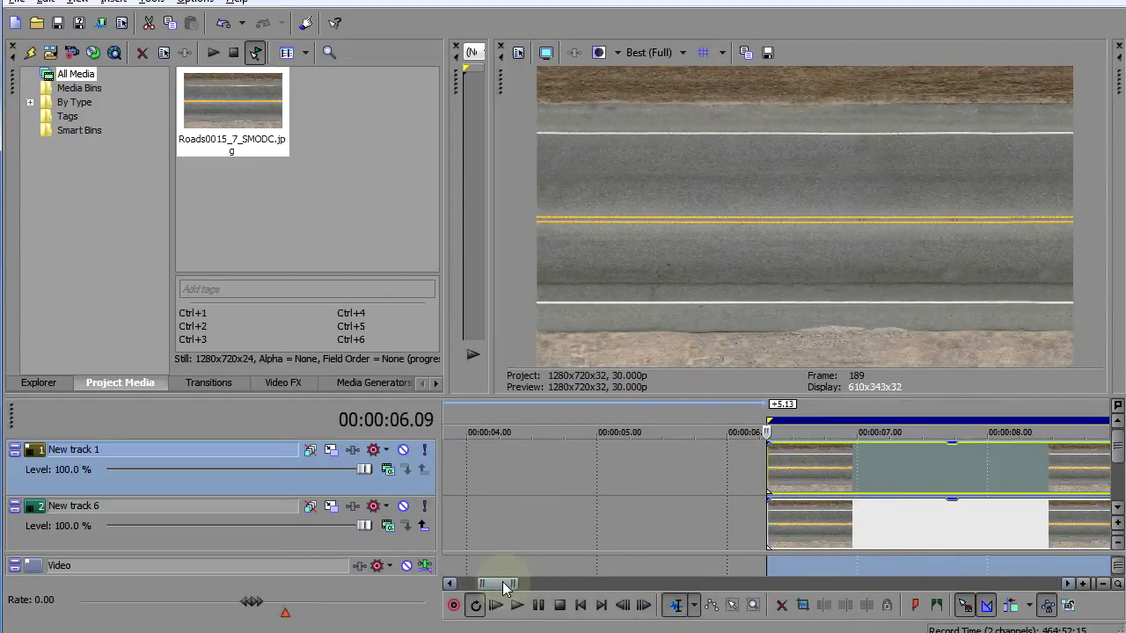
left_click_drag(502, 585, 521, 586)
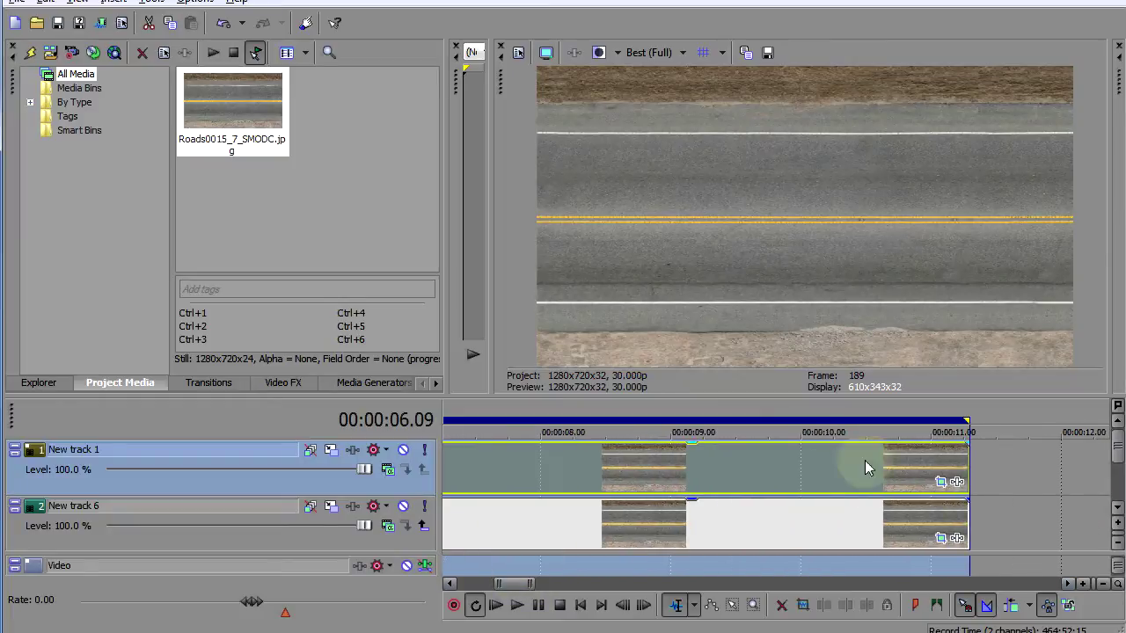
left_click(961, 459)
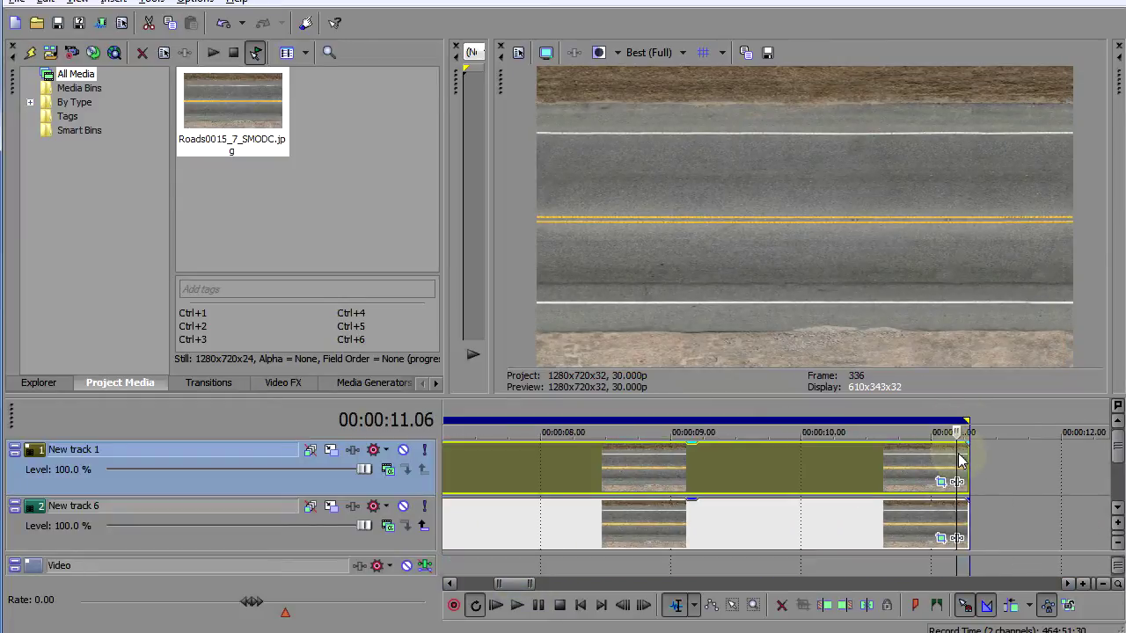
scroll(949, 453, "up", 6)
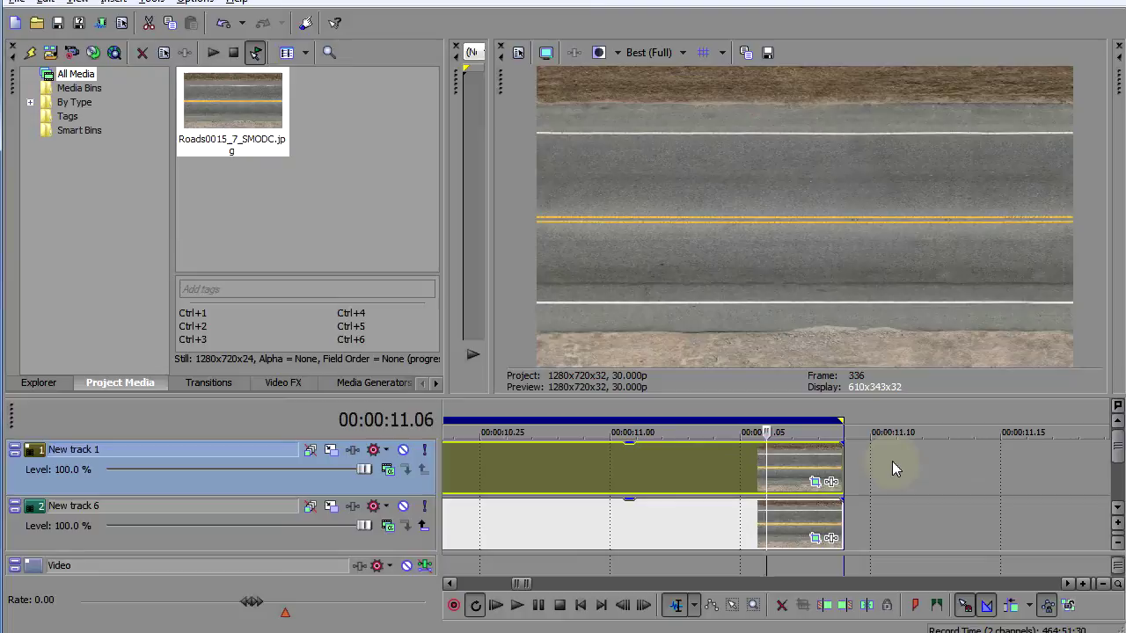
key("Right")
key("Right")
key("Right")
key("Left")
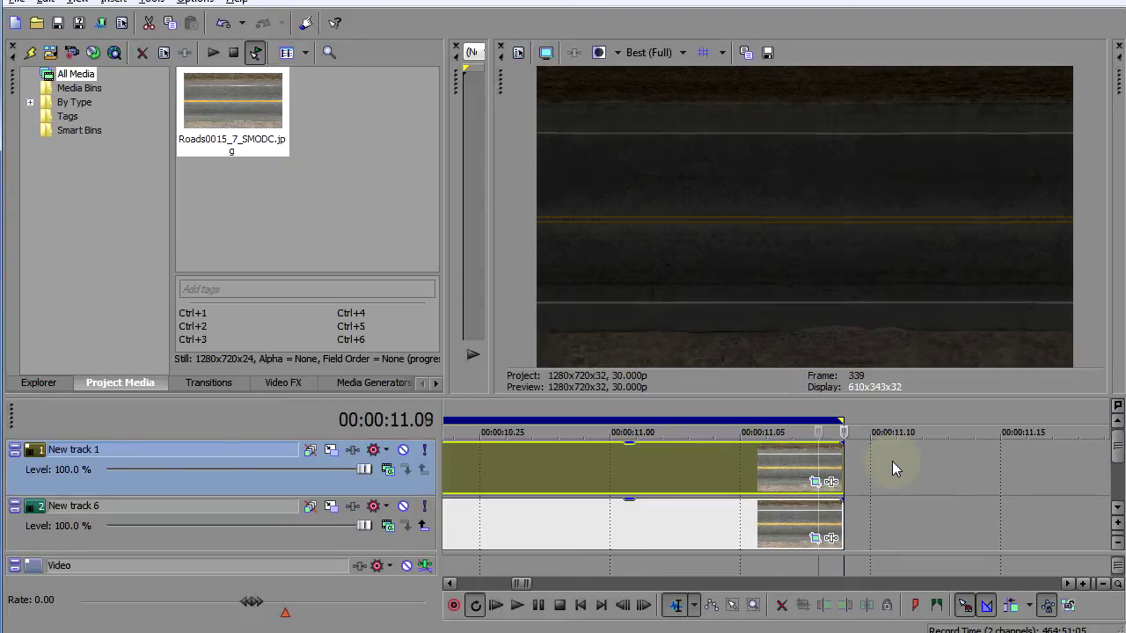
key("Right")
key("Left")
key("Right")
key("Left")
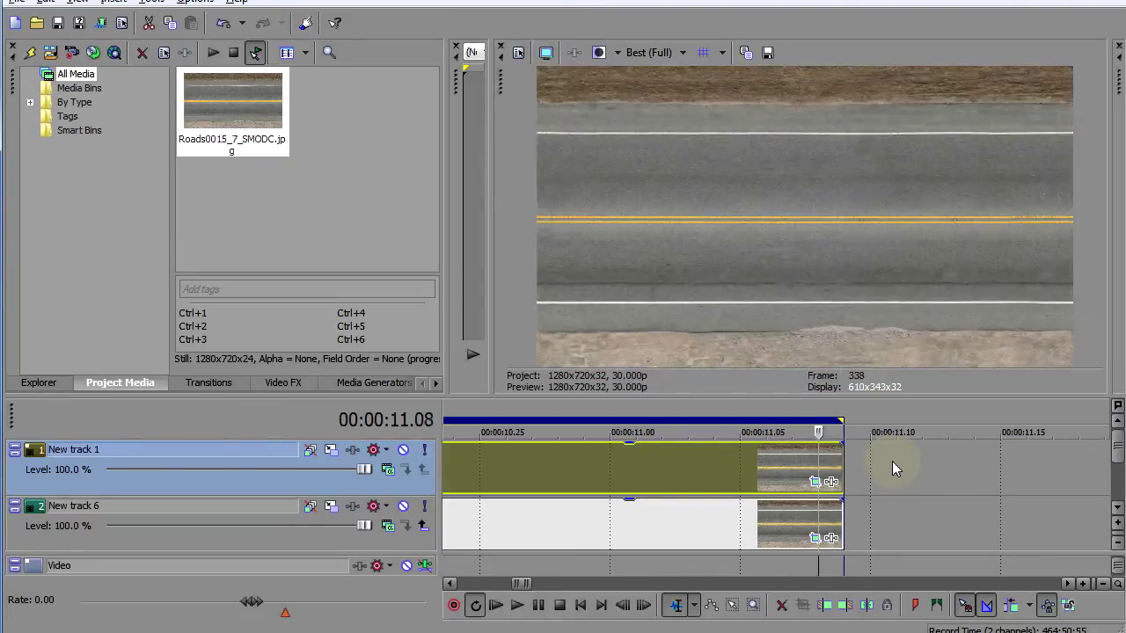
Step: Shorten the loop region by one frame to end at 00:00:11.08, excluding the black frame, and play the loop
key("Right")
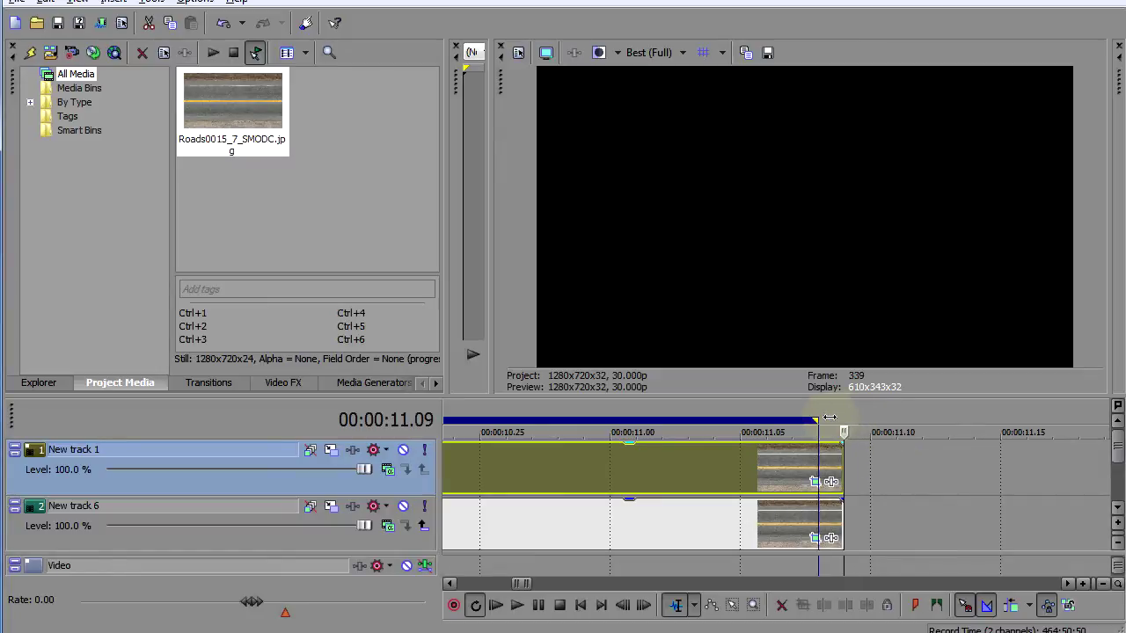
key("Left")
key("Left")
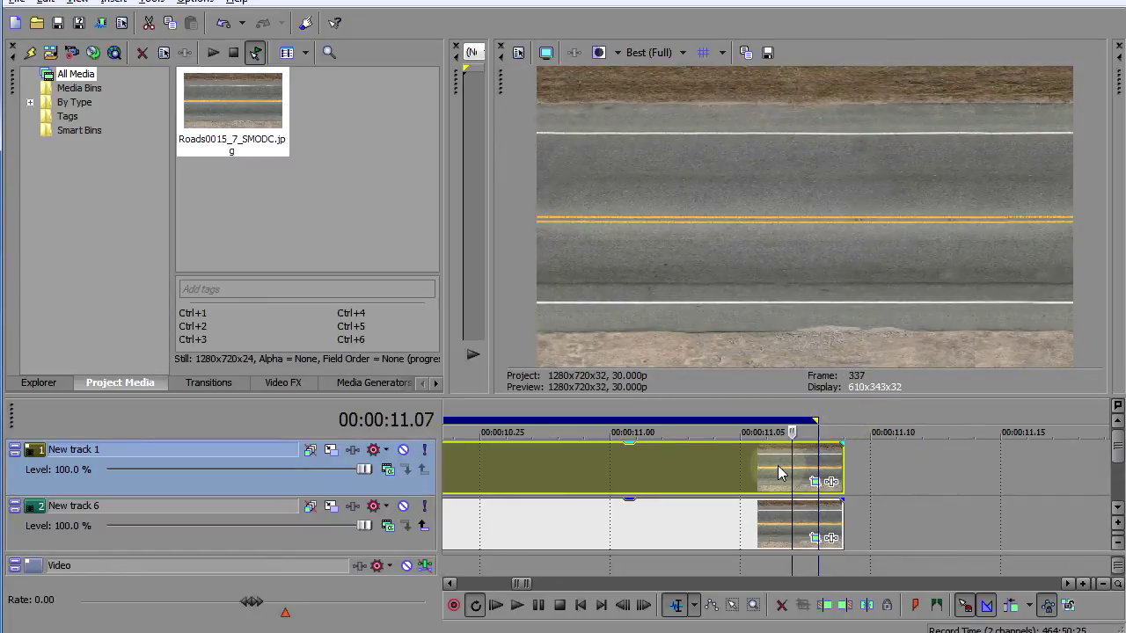
key("Left")
double_click(778, 465)
key("space")
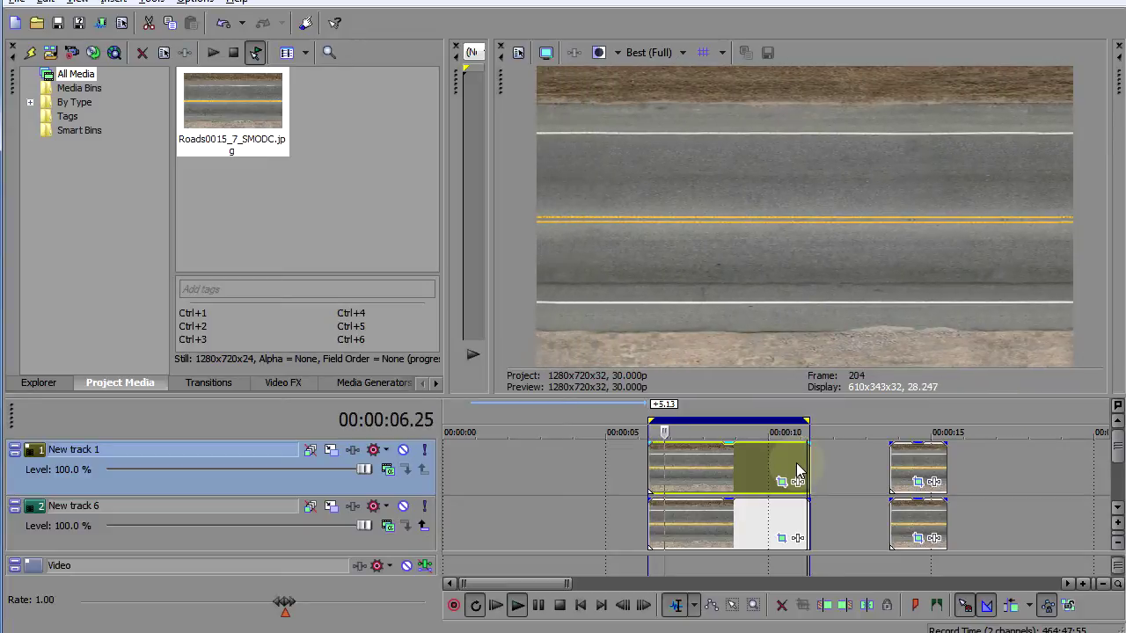
Step: Set the loop region to the short road clips at 00:00:13.22 and play them for comparison with the five-second version
double_click(900, 453)
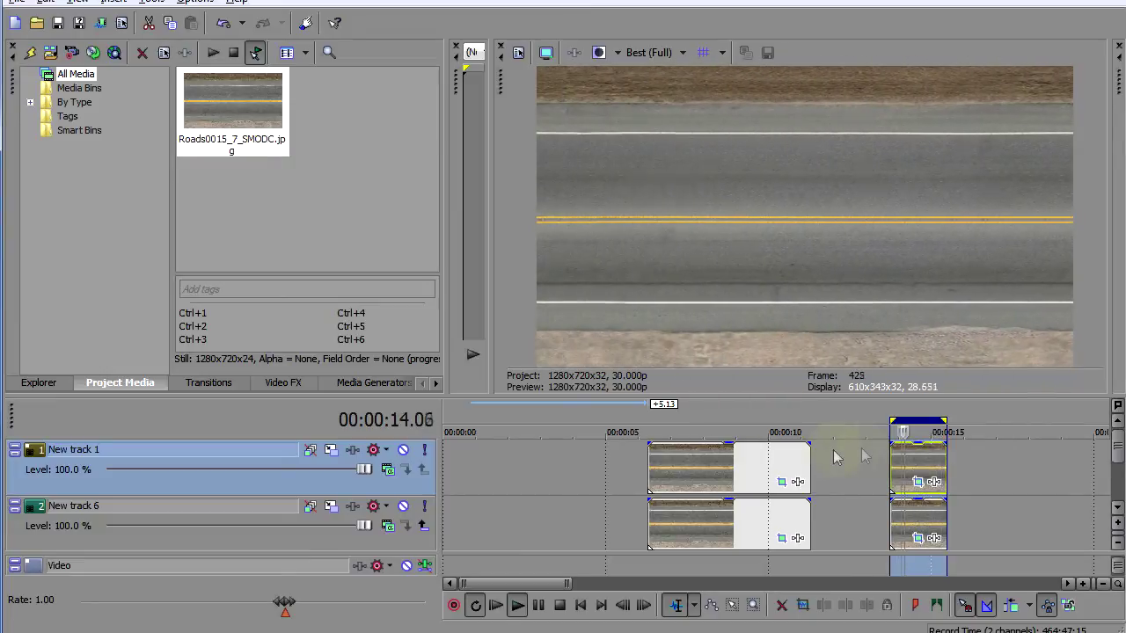
key("space")
left_click(720, 471)
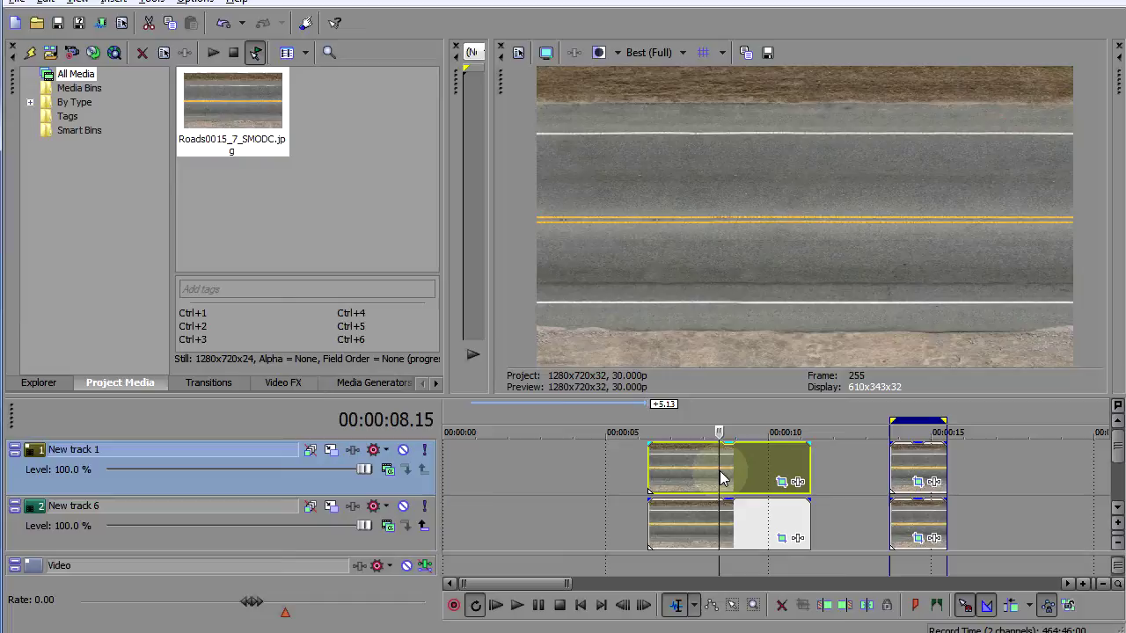
left_click(913, 466)
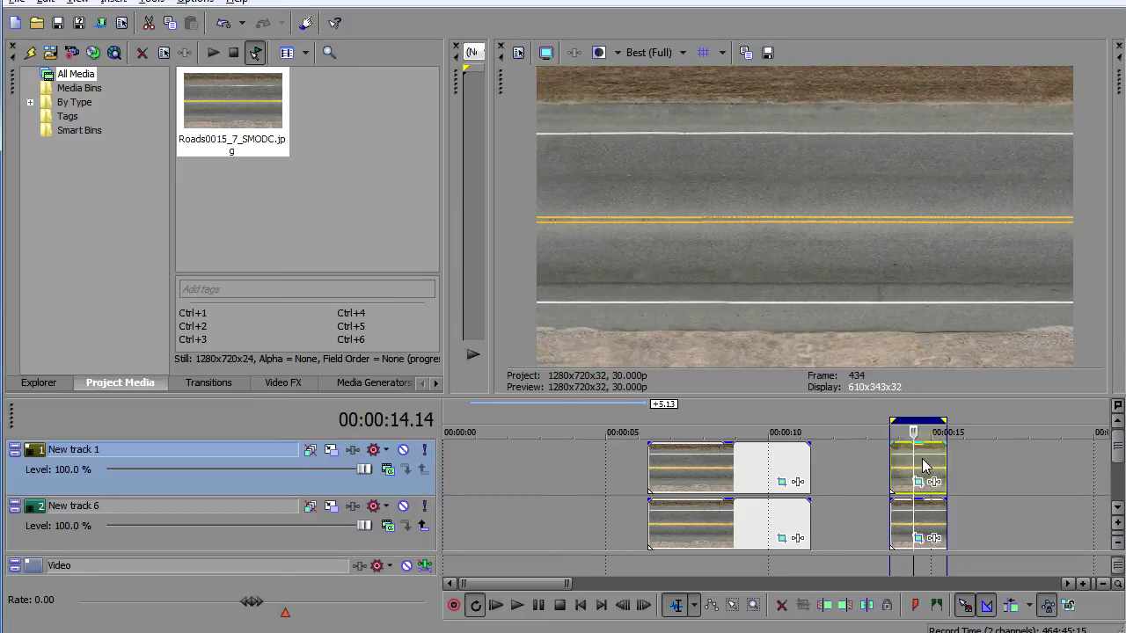
key("space")
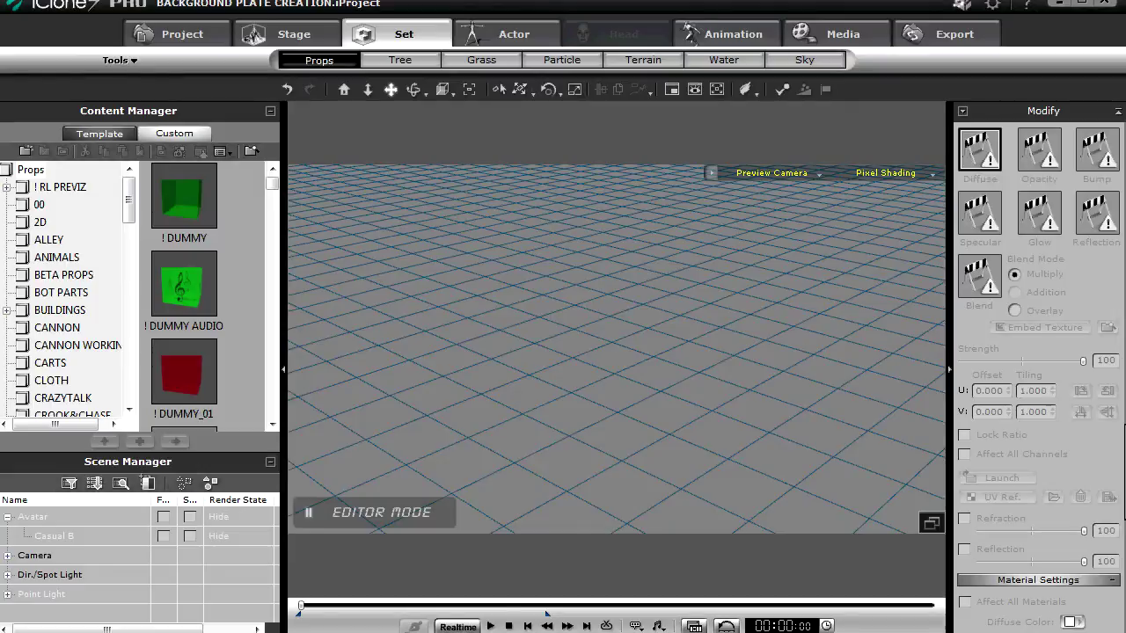
Step: Switch to iClone and place the road video in the empty scene as an image plane
left_click_drag(357, 379, 643, 394)
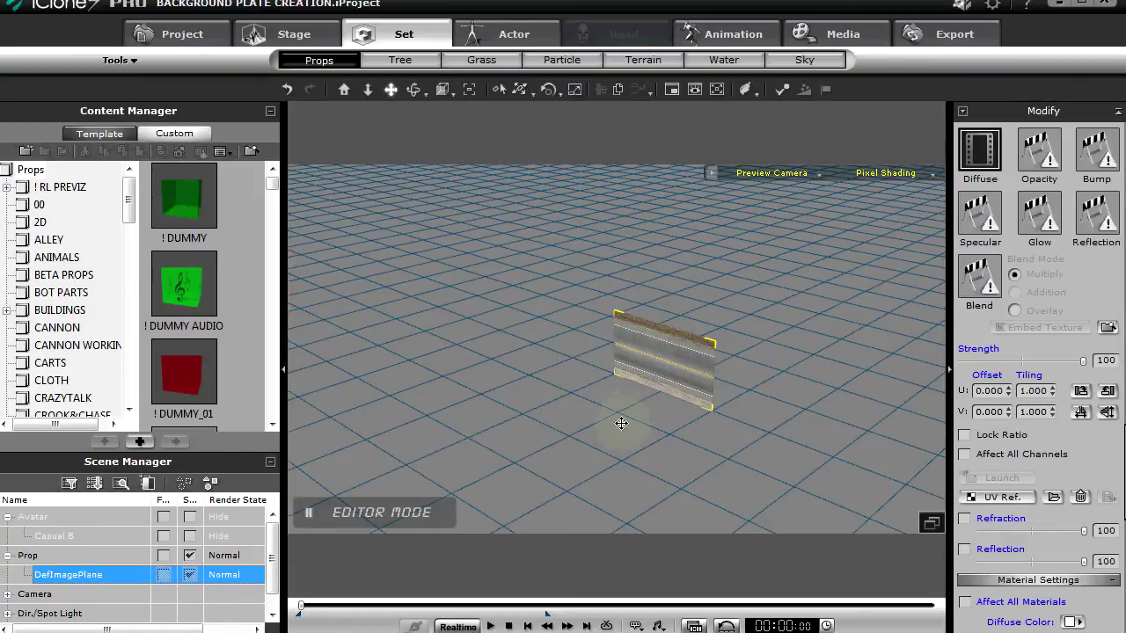
scroll(645, 434, "up", 5)
scroll(651, 434, "down", 4)
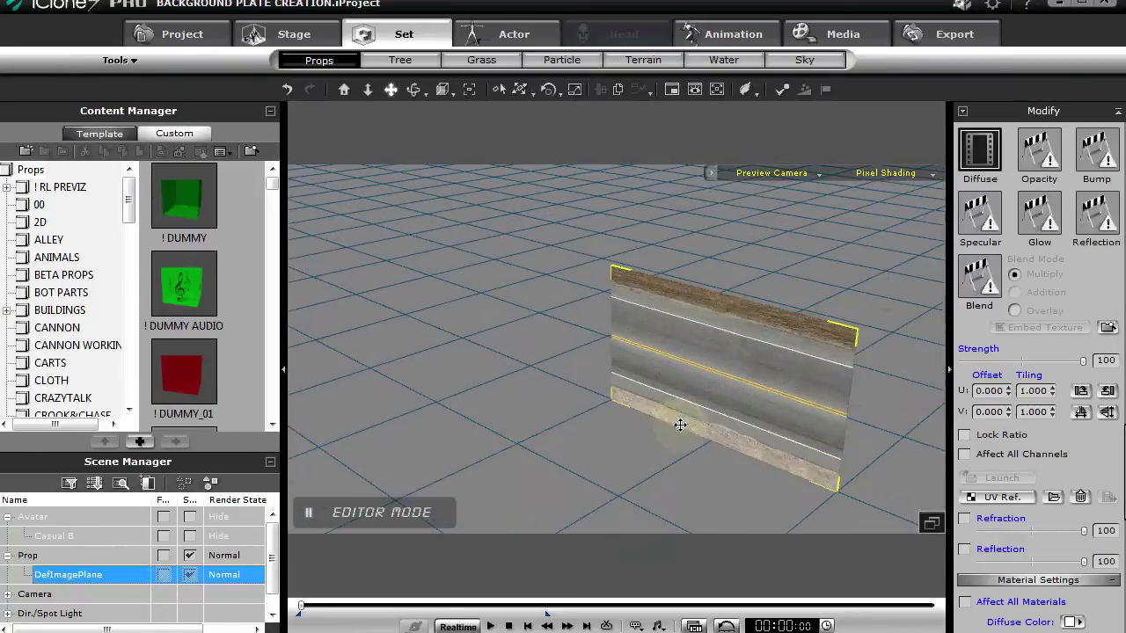
Step: Rotate the road image plane flat onto the ground and play the video on it
scroll(678, 422, "up", 2)
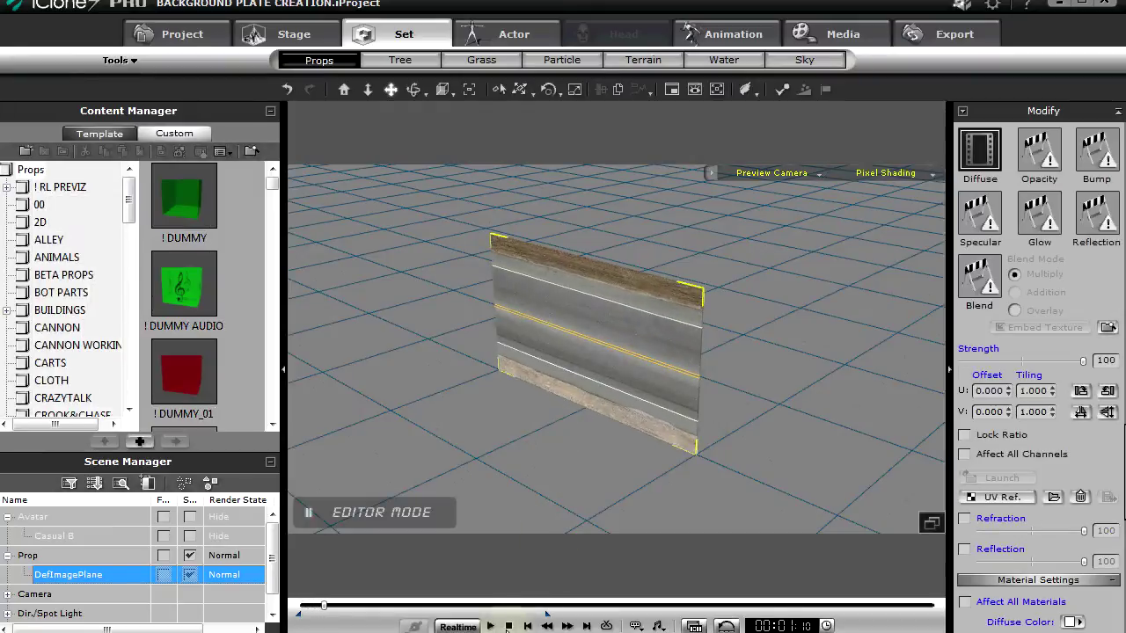
key("e")
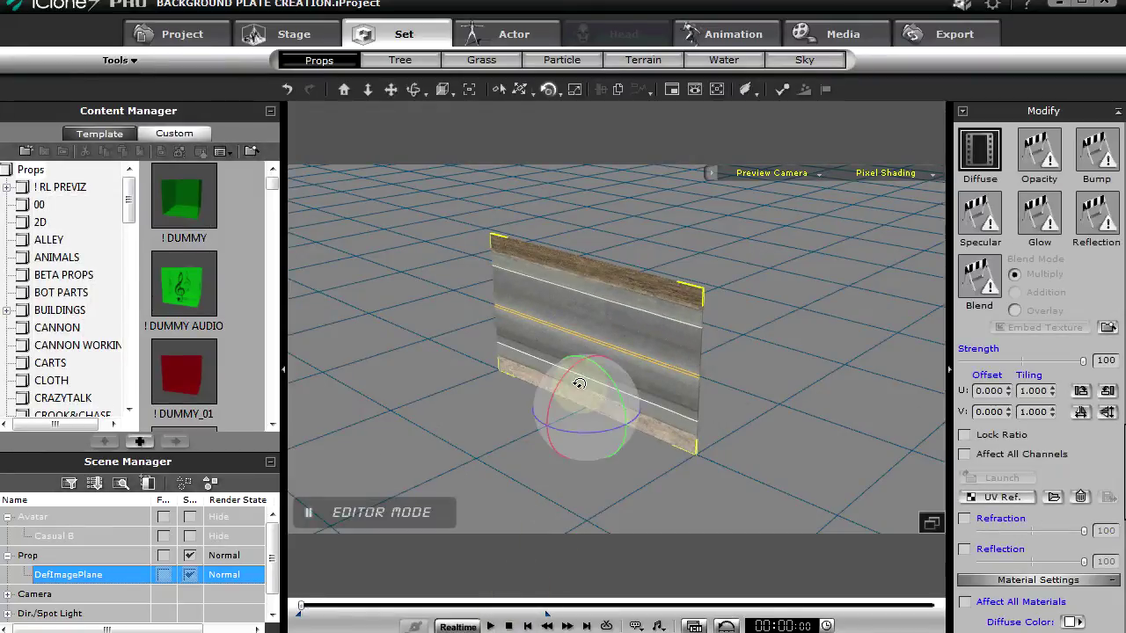
left_click_drag(556, 393, 644, 417)
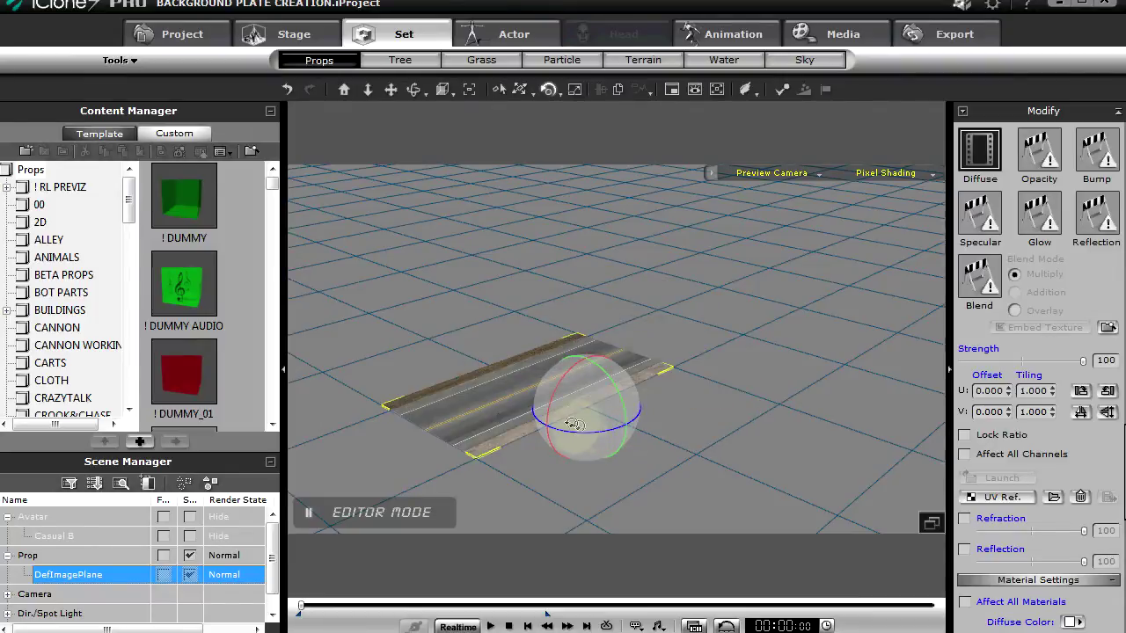
right_click_drag(640, 417, 624, 495)
key("space")
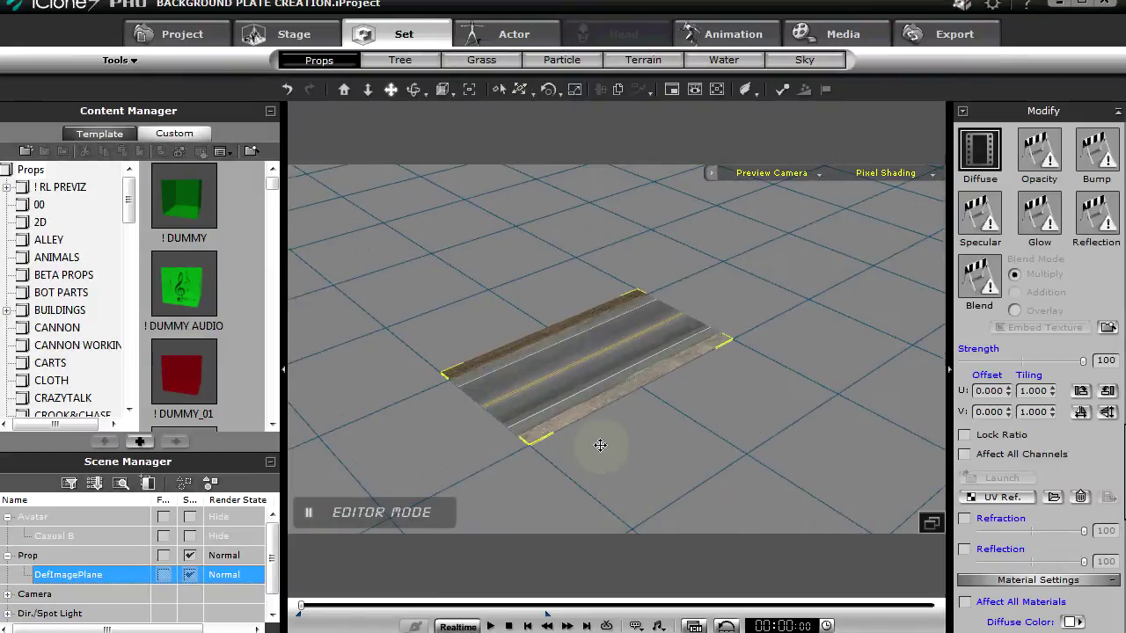
left_click(508, 626)
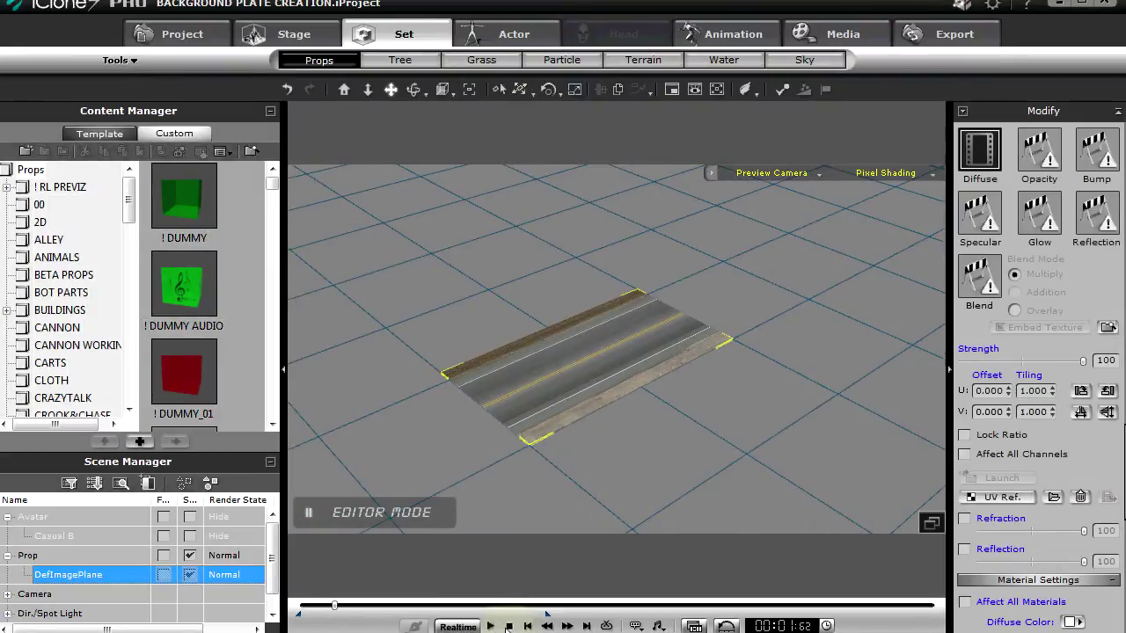
left_click(630, 375)
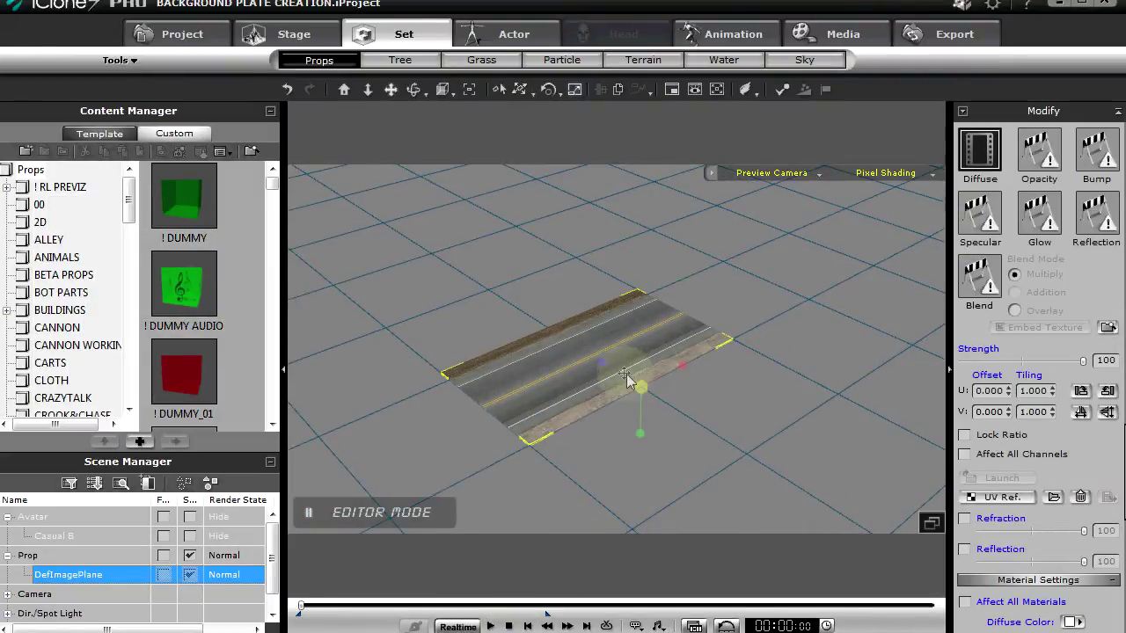
left_click_drag(678, 364, 863, 298)
key("ctrl+z")
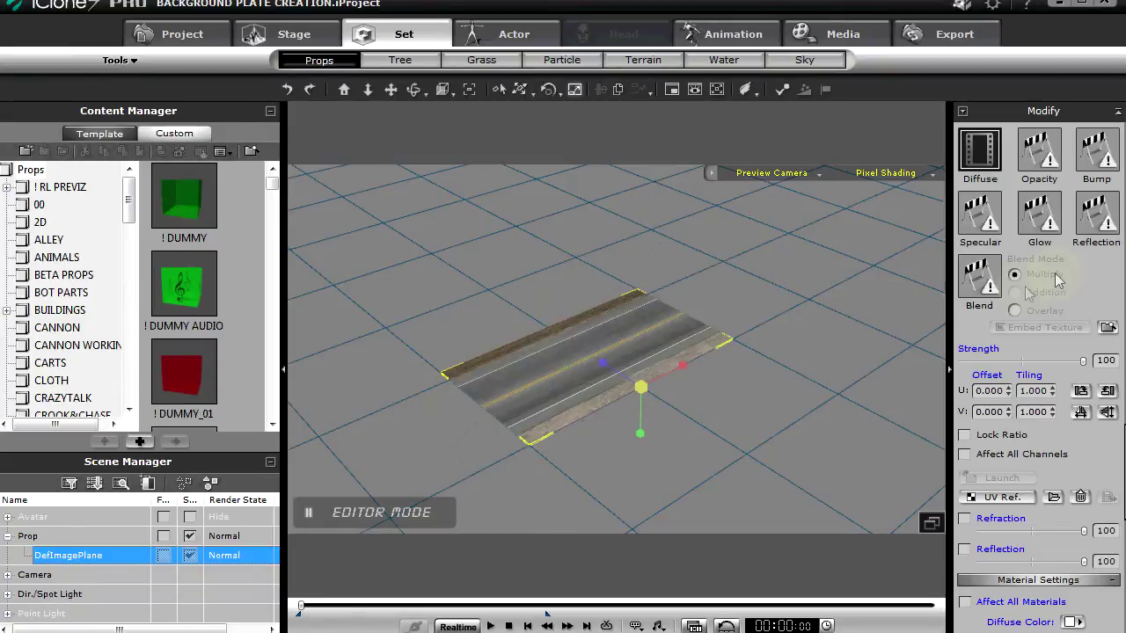
Step: Reset the road plane's transform and stretch it to a scale of about 169 in X and 1037 in Y
scroll(1090, 281, "up", 10)
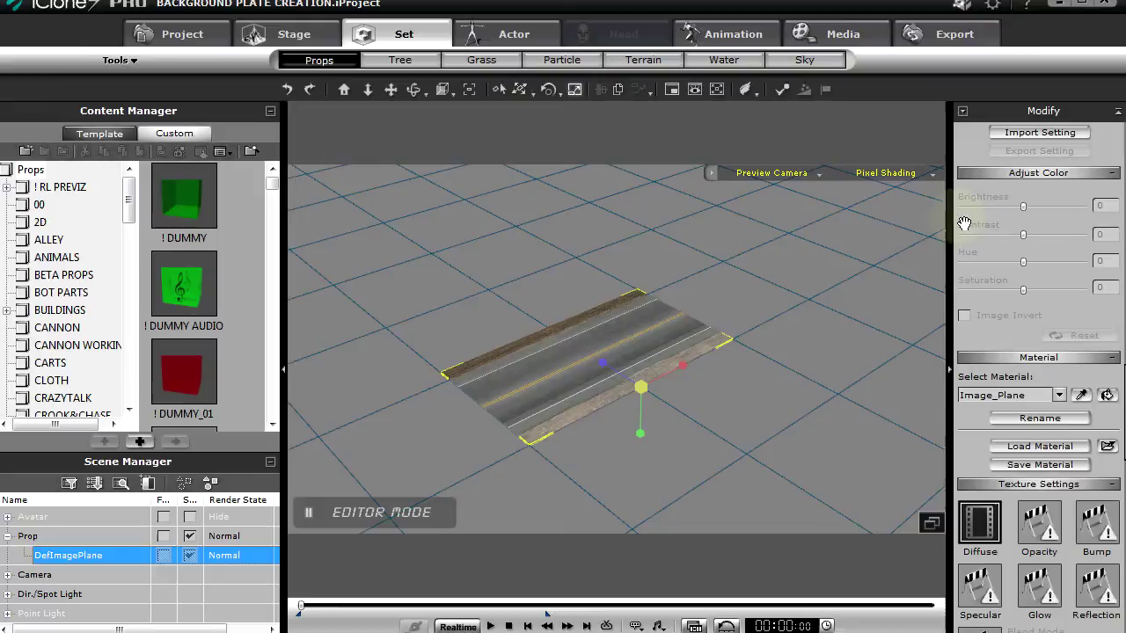
scroll(985, 220, "up", 5)
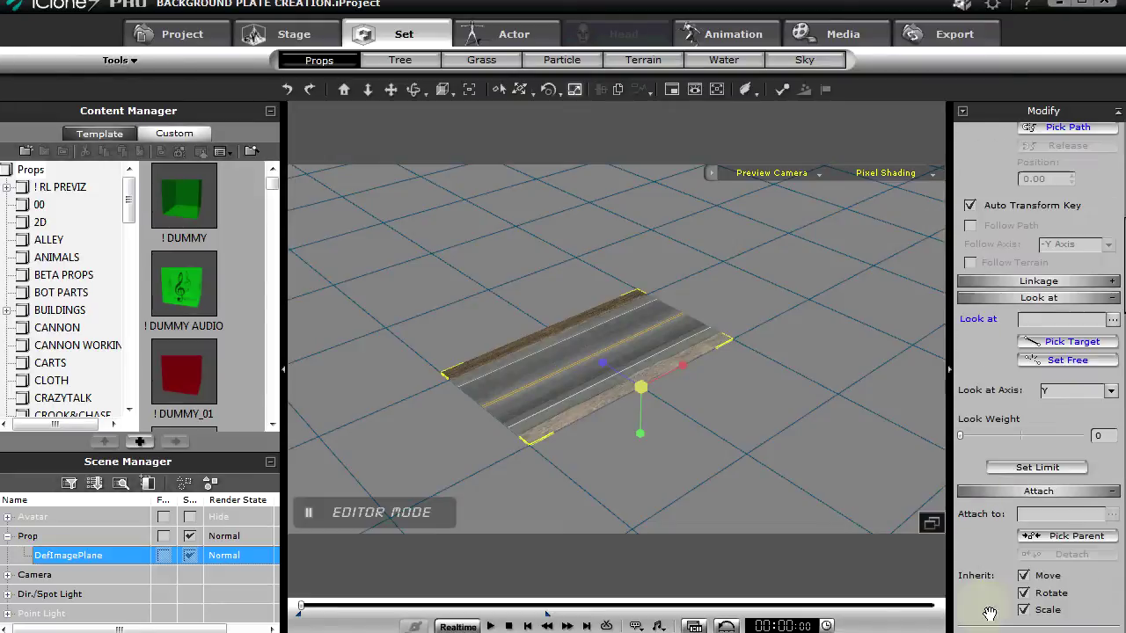
scroll(997, 145, "up", 5)
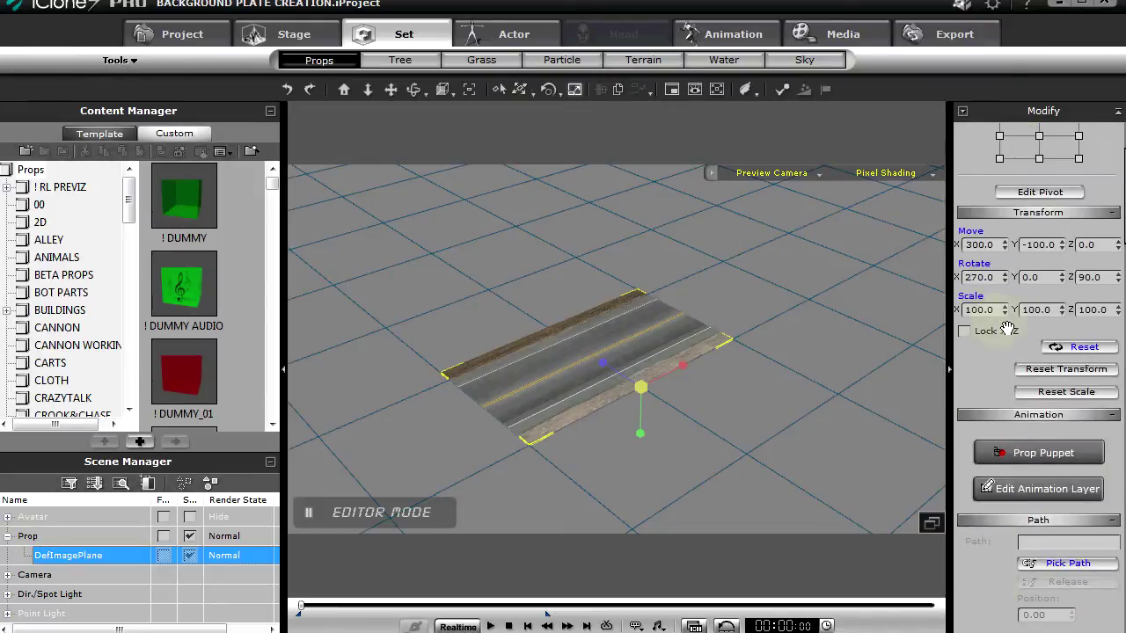
left_click(1066, 373)
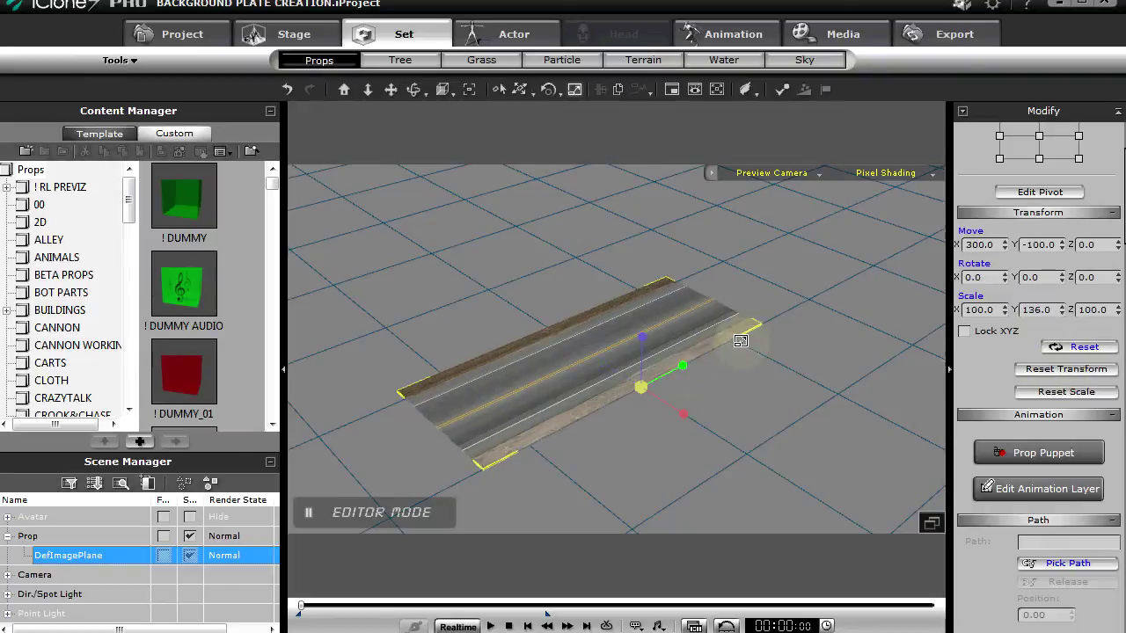
left_click_drag(741, 341, 1086, 220)
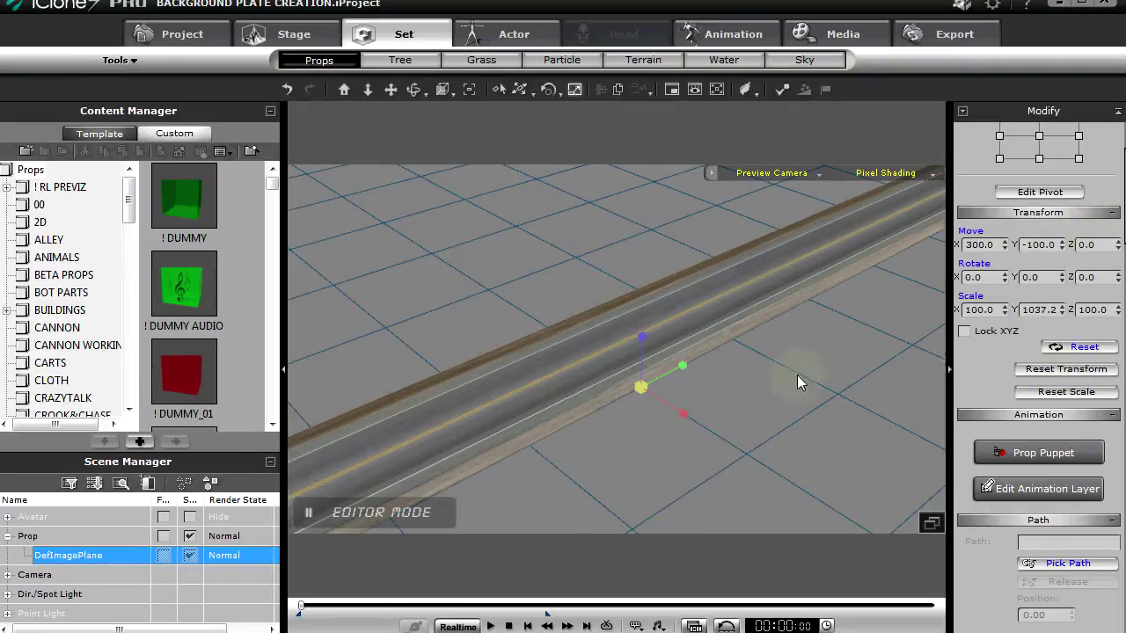
left_click_drag(681, 412, 774, 449)
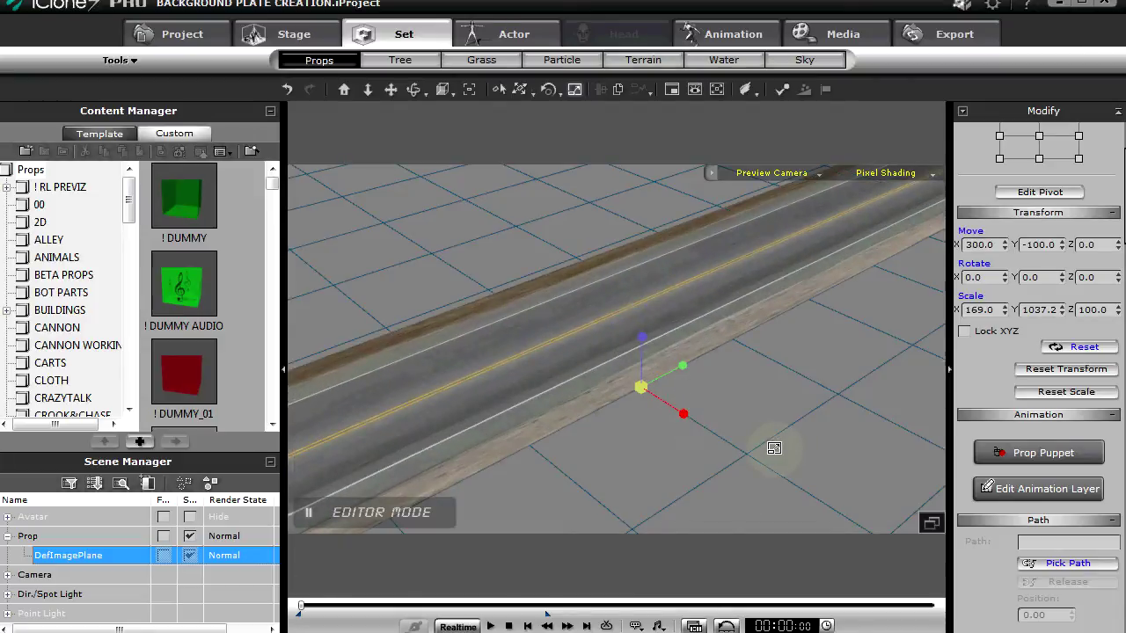
Step: Move the widened road plane along X to about 351 and play the road video
key("w")
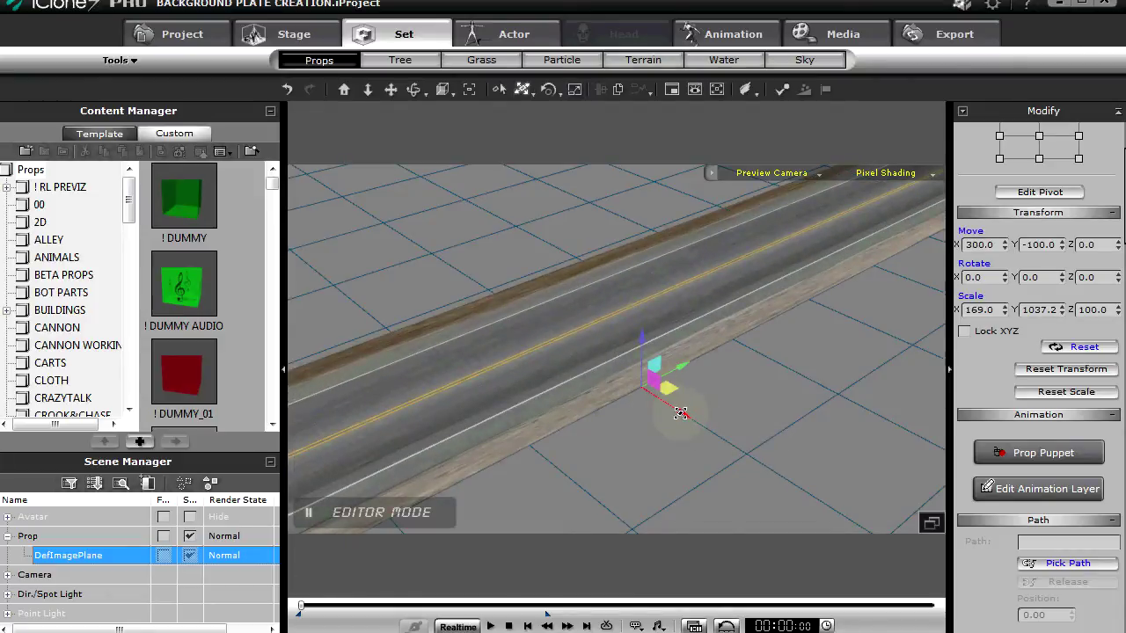
left_click_drag(680, 413, 590, 437)
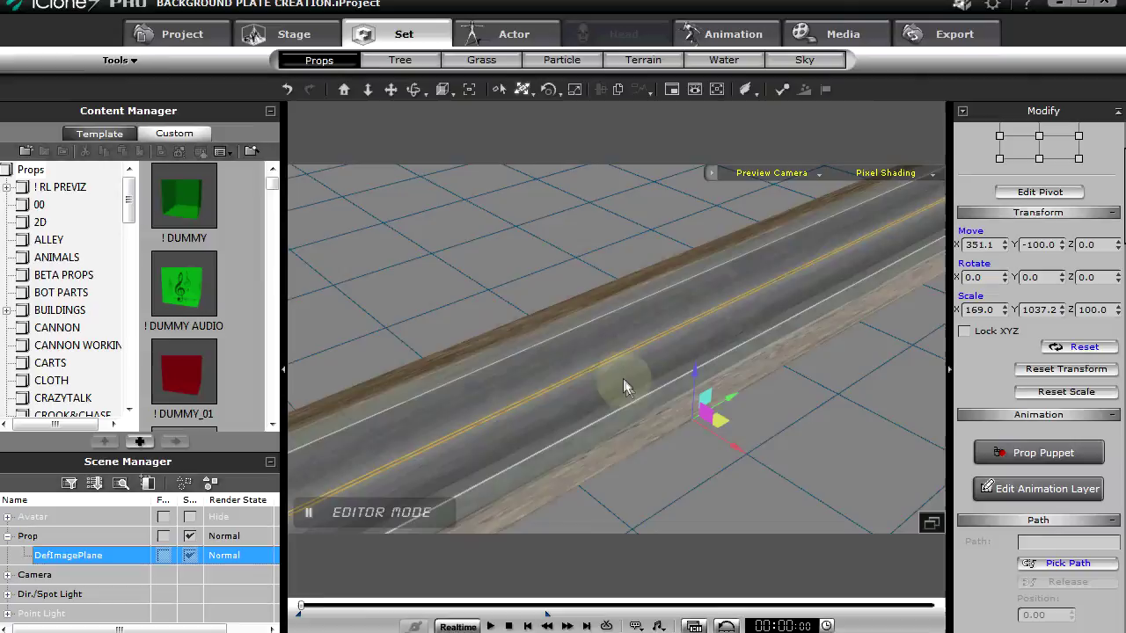
key("space")
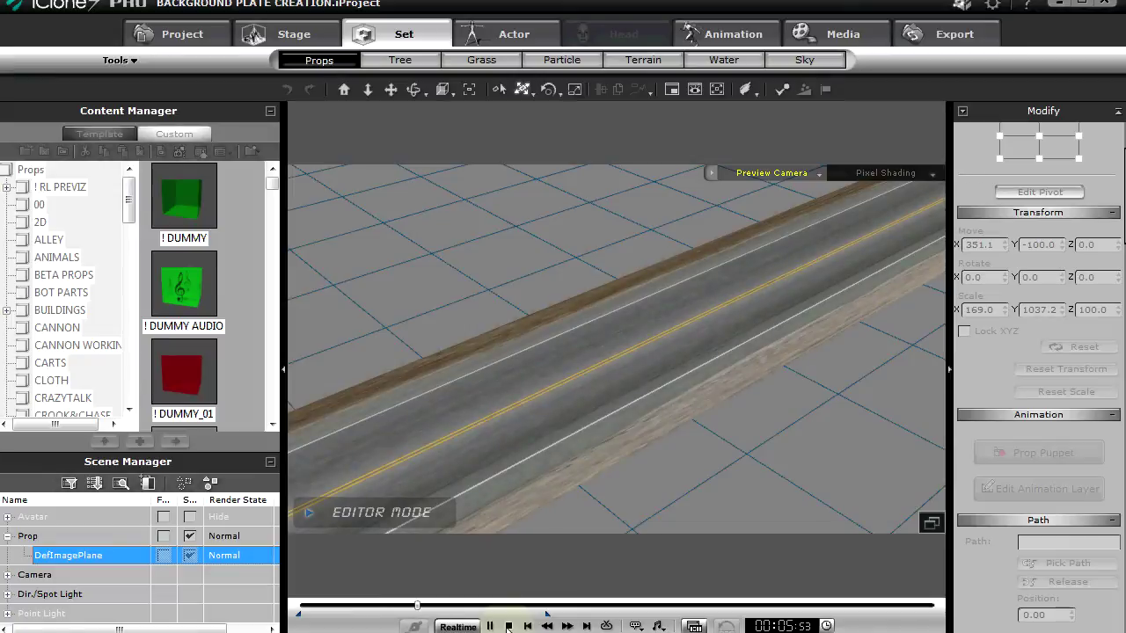
left_click(508, 625)
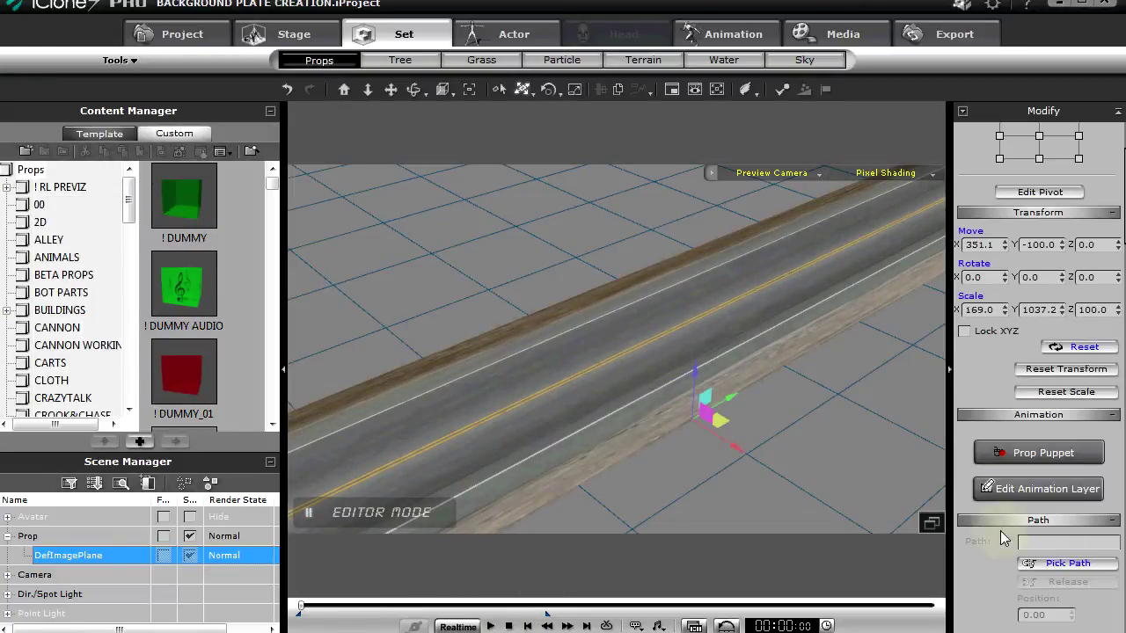
Step: Set the diffuse texture's U tiling to 5 on the road plane and play the result
scroll(1000, 536, "down", 10)
scroll(986, 574, "down", 10)
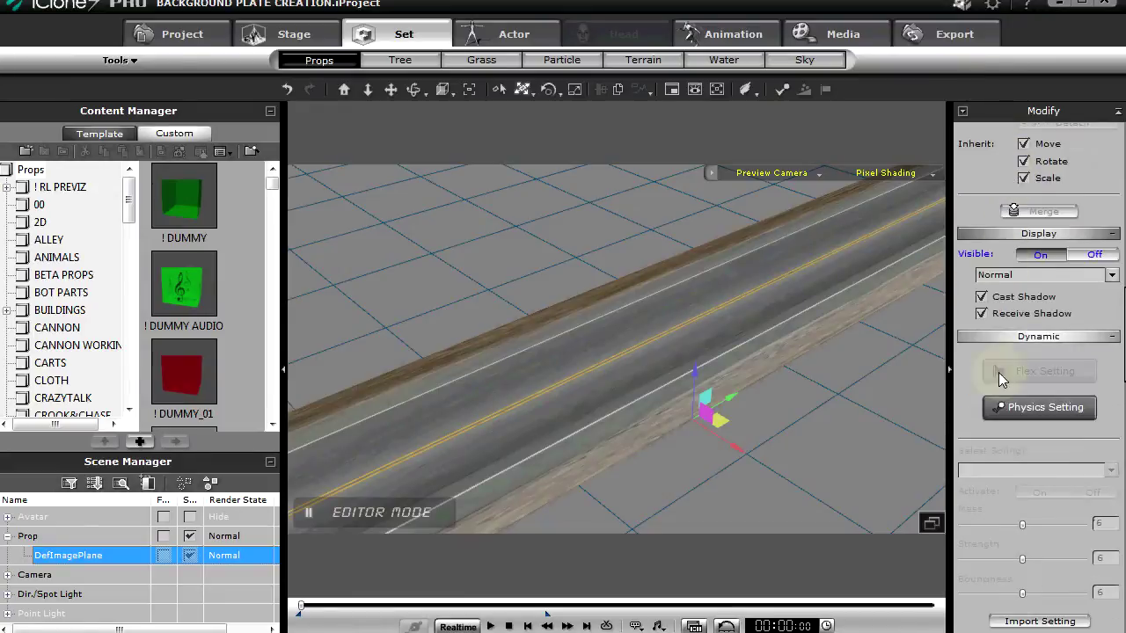
scroll(999, 540, "down", 8)
scroll(999, 476, "down", 5)
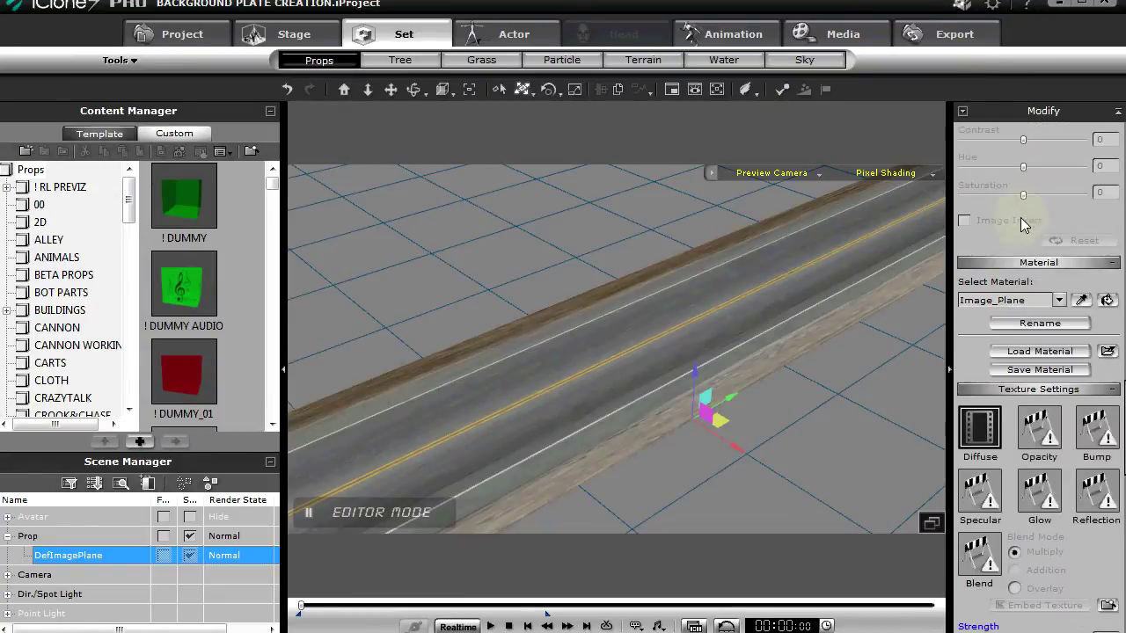
scroll(1020, 439, "down", 2)
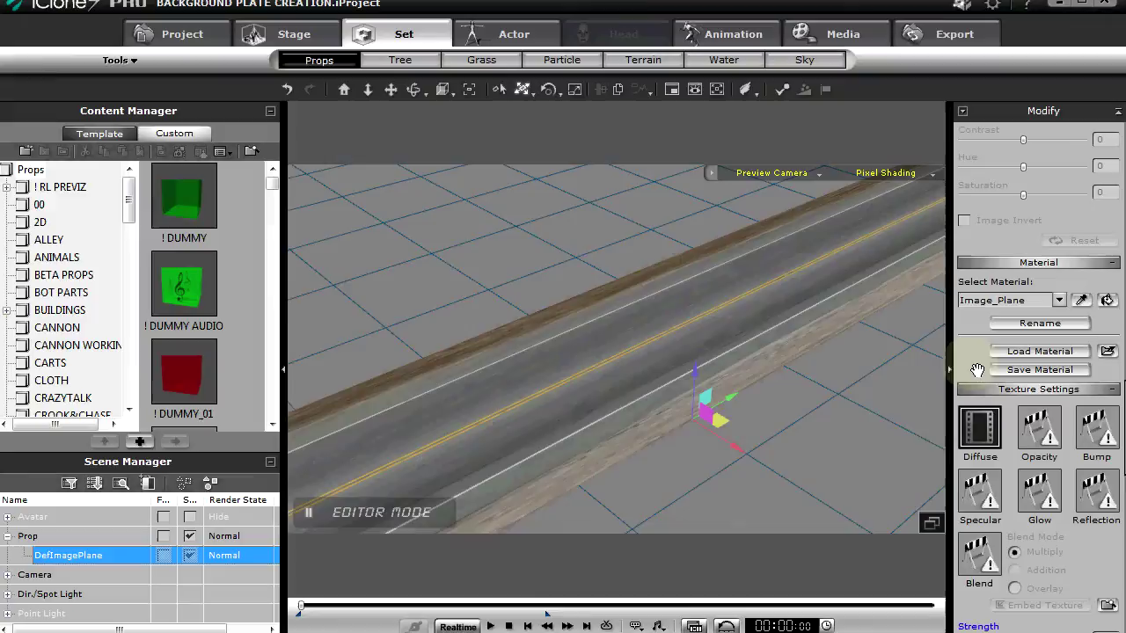
scroll(1090, 444, "down", 2)
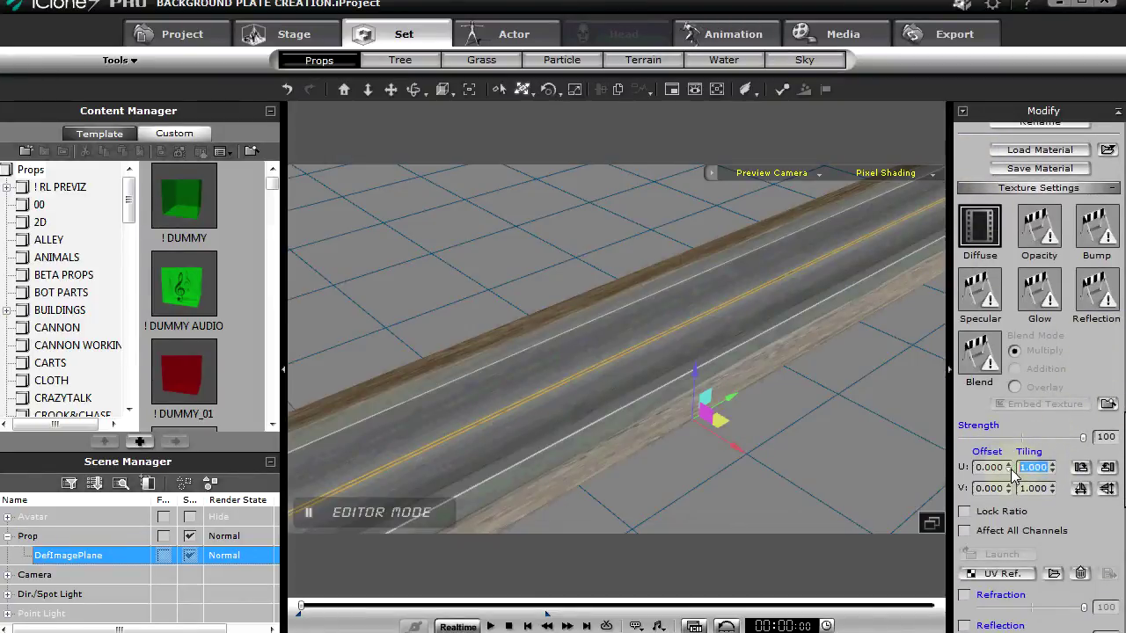
key("Return")
key("space")
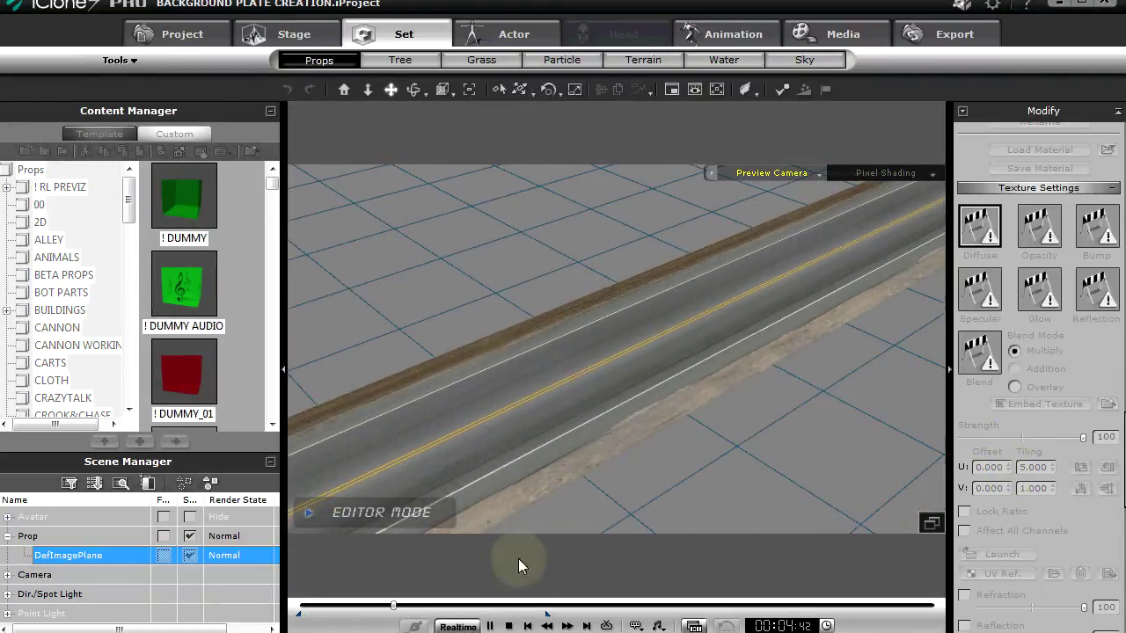
left_click(508, 627)
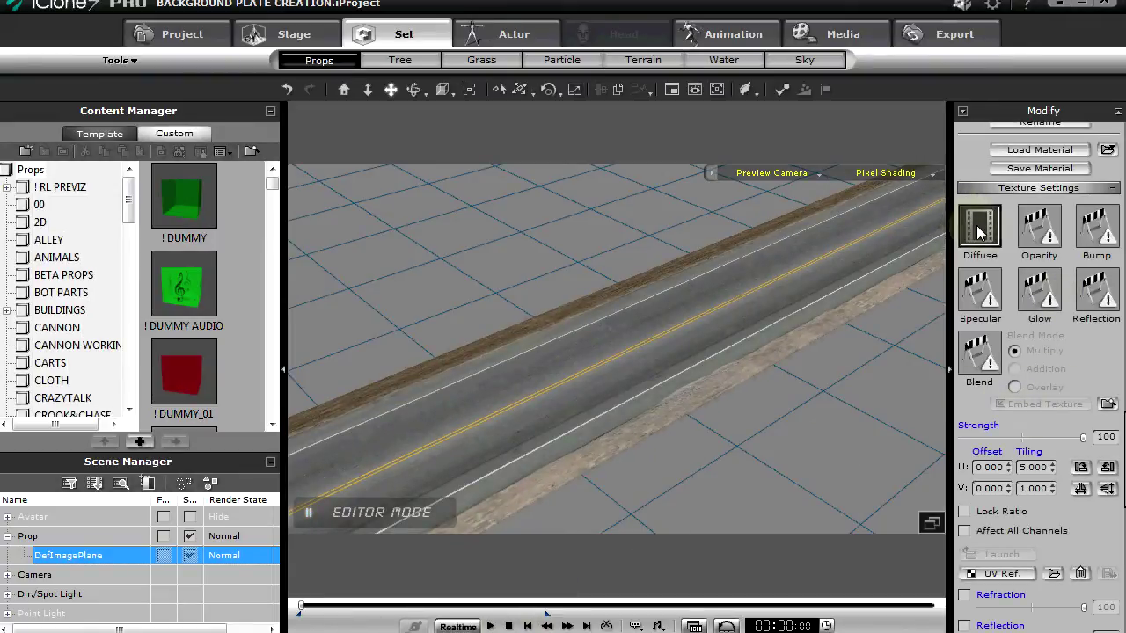
Step: Set the road texture's U tiling to 10 and play the result
left_click(1050, 468)
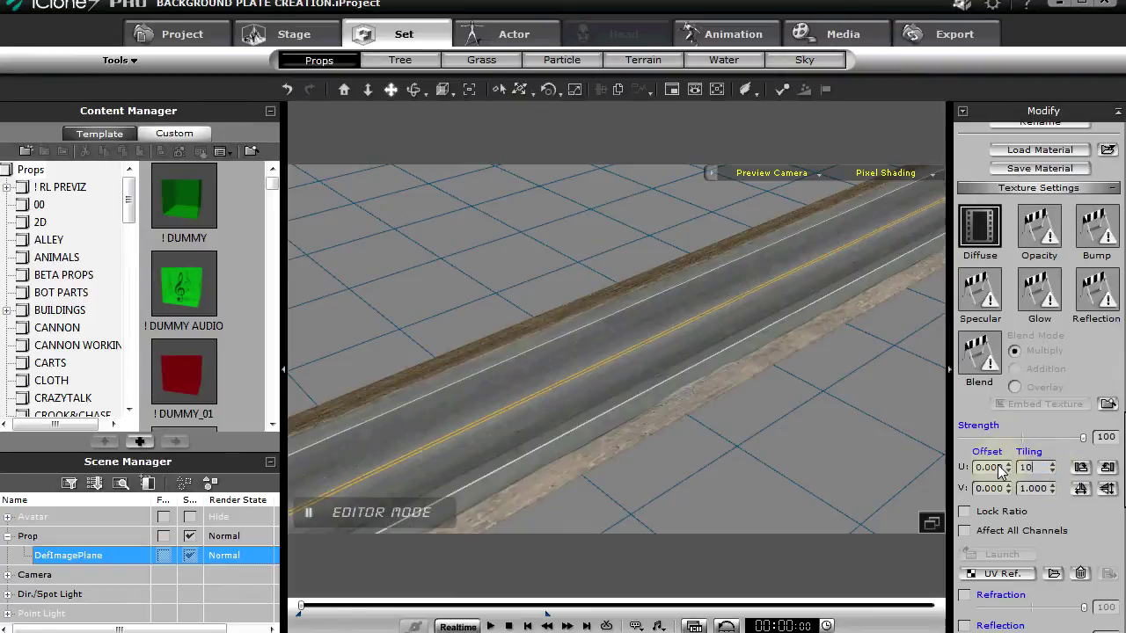
key("Return")
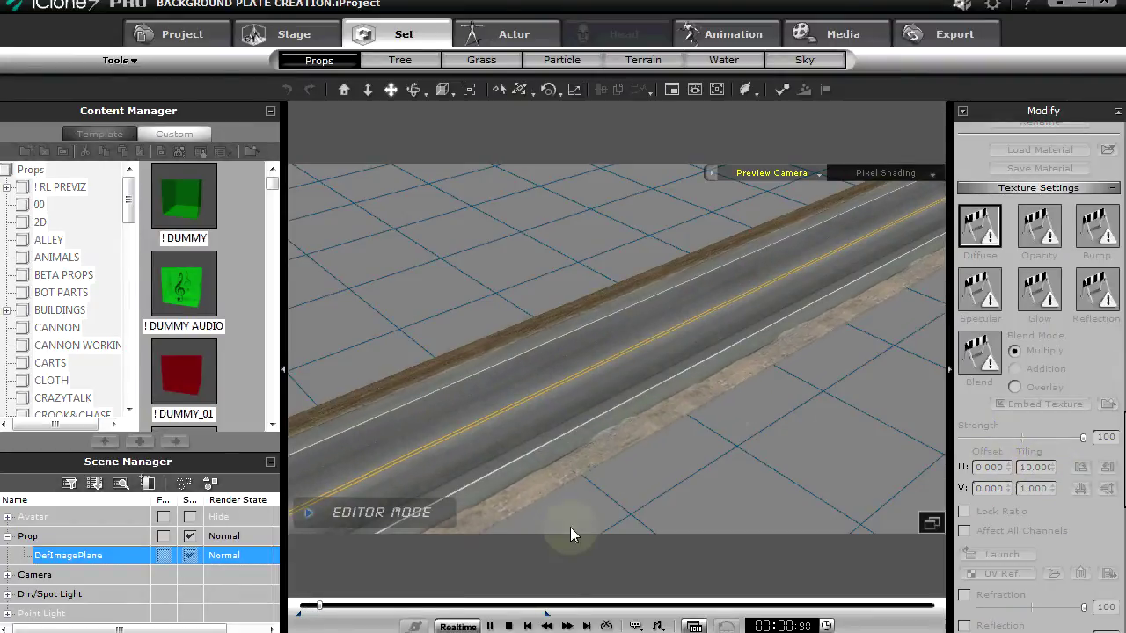
left_click(490, 626)
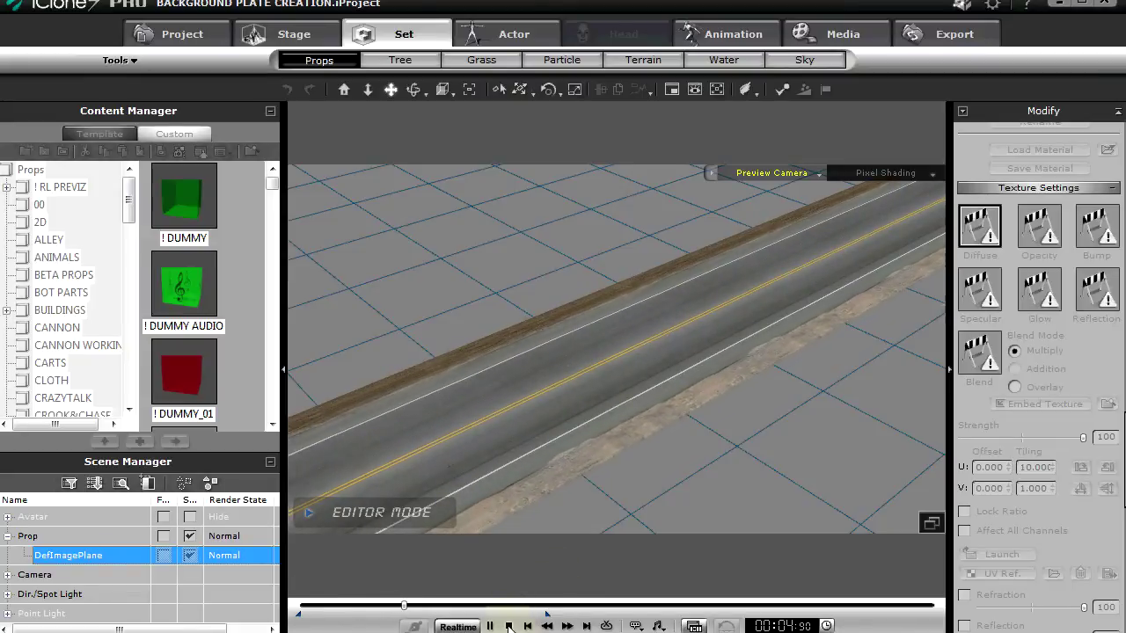
left_click(509, 626)
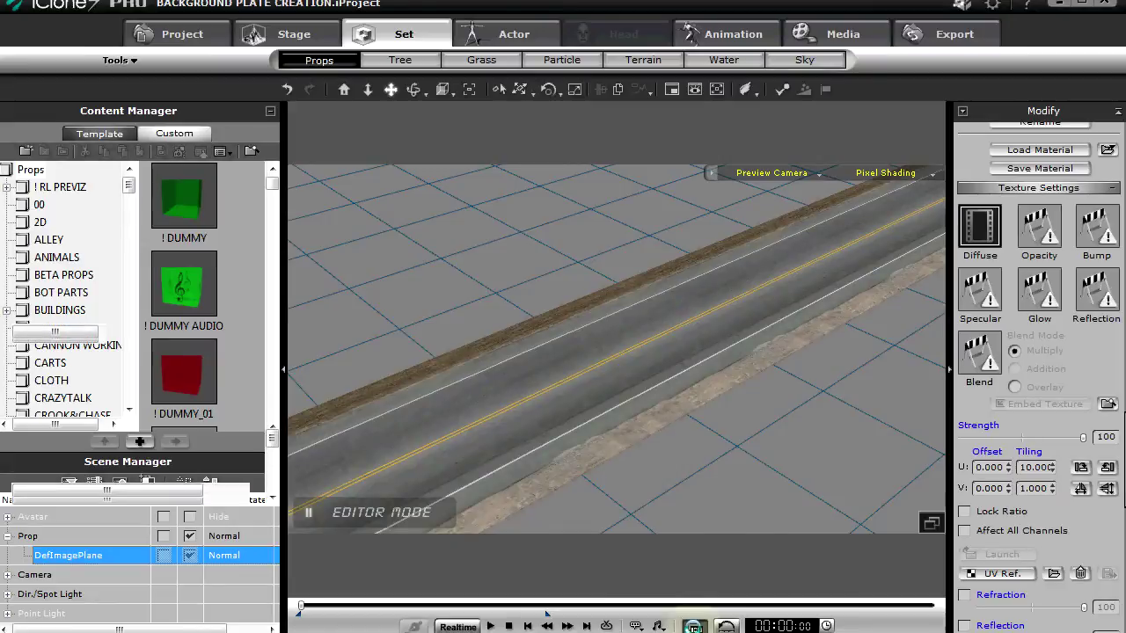
Step: Show the plane's video track in the timeline and loop the LOOPING ROAD SLOW clip to four repeats
left_click(694, 626)
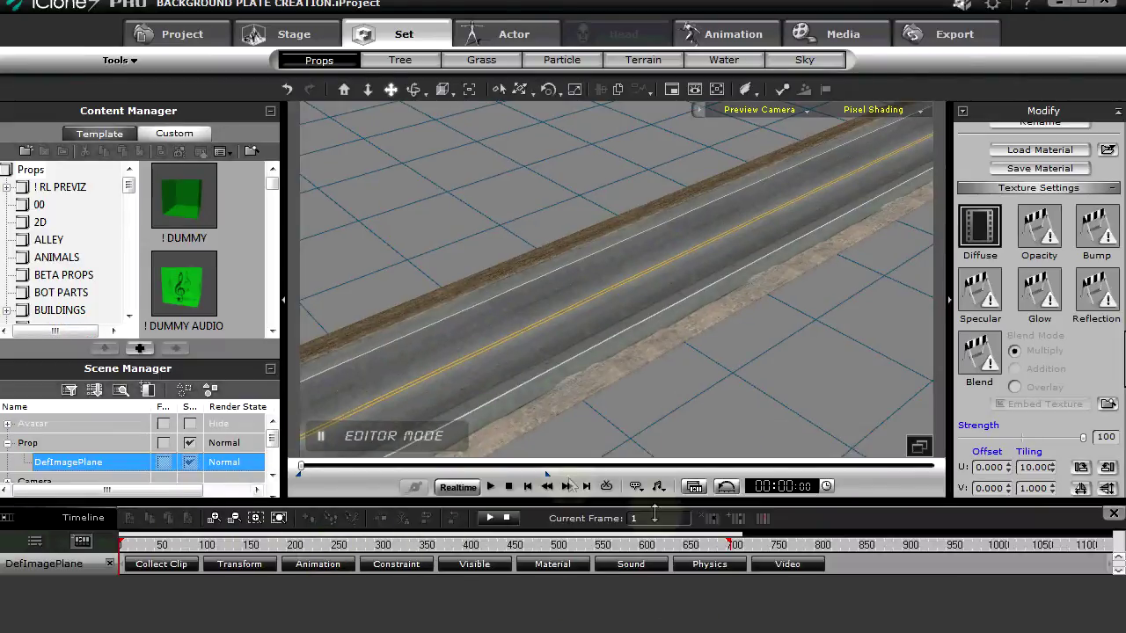
left_click(785, 564)
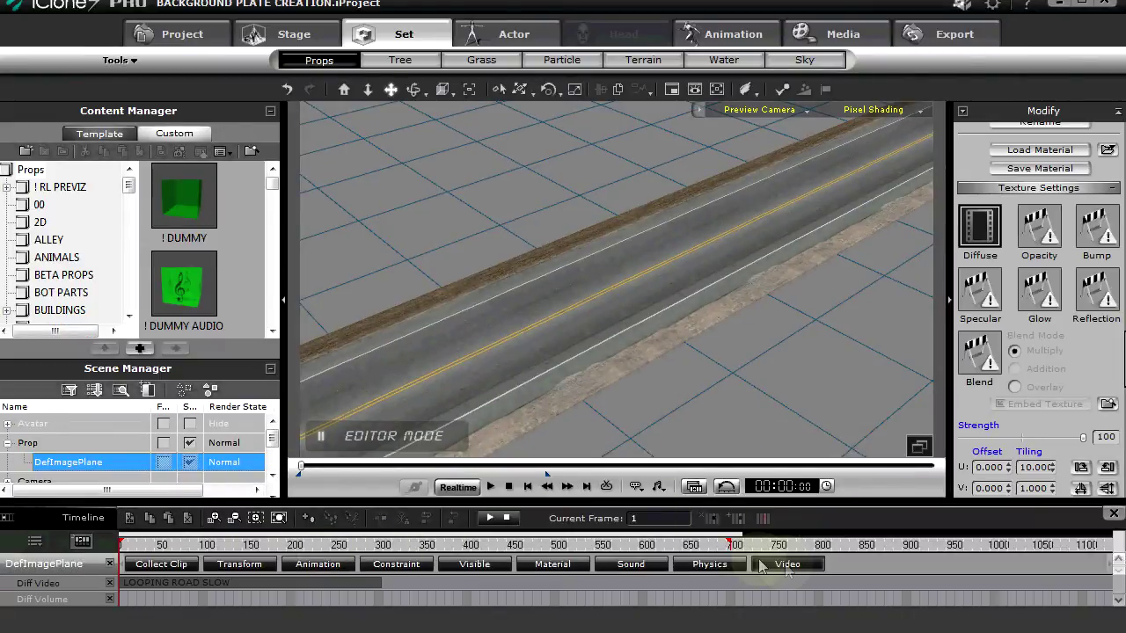
left_click(352, 588)
left_click_drag(384, 585, 932, 584)
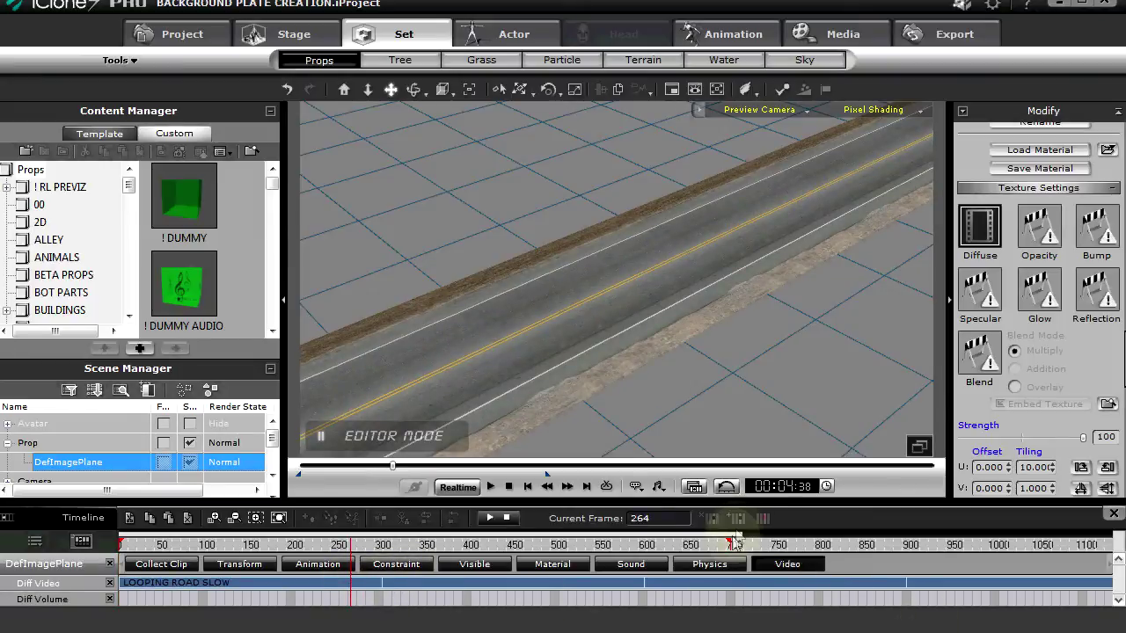
Step: Extend the project's end marker to frame 1800 and loop the road video clip out to that end
mouse_move(733, 545)
left_mouse_down()
mouse_move(987, 570)
mouse_move(1087, 565)
mouse_move(761, 519)
mouse_move(736, 538)
left_mouse_up()
scroll(743, 534, "down", 2)
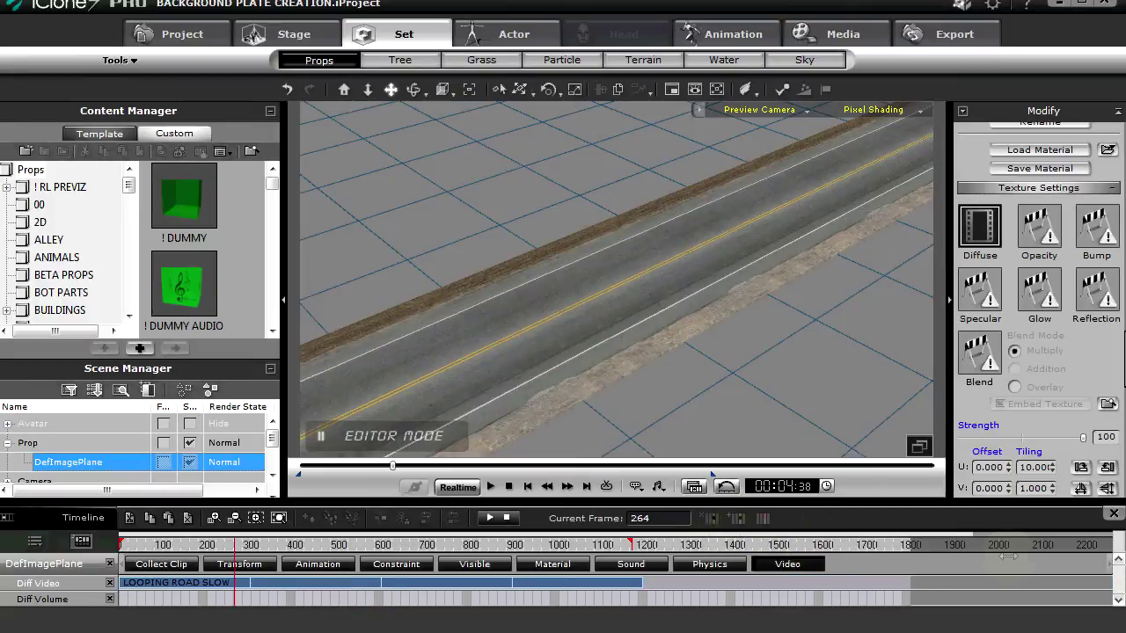
left_click_drag(633, 545, 957, 573)
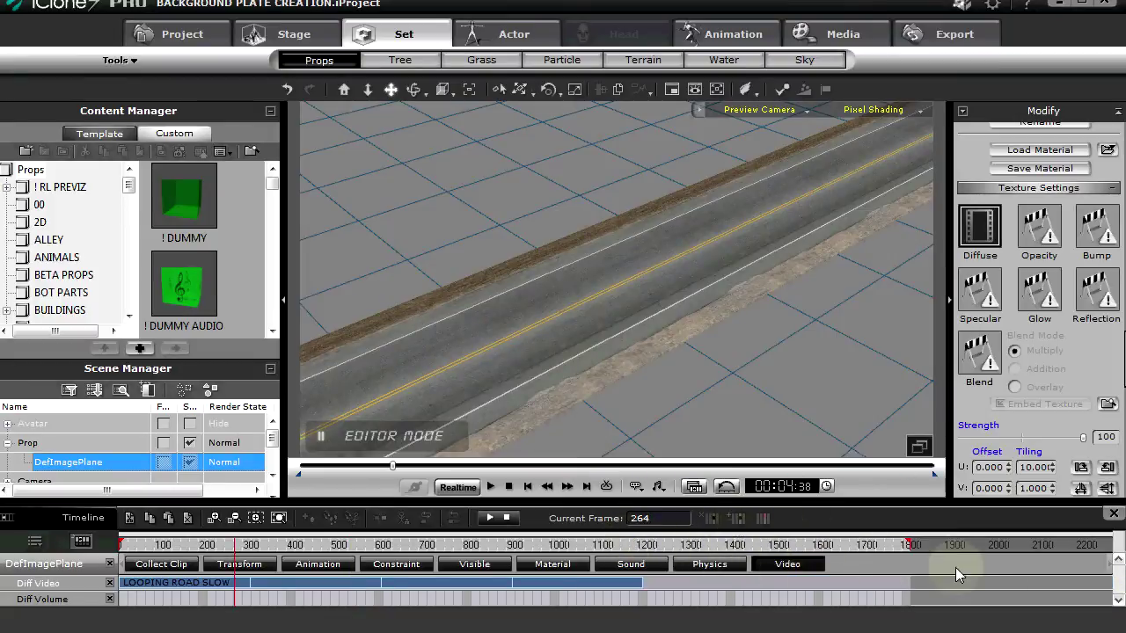
left_click_drag(644, 581, 904, 582)
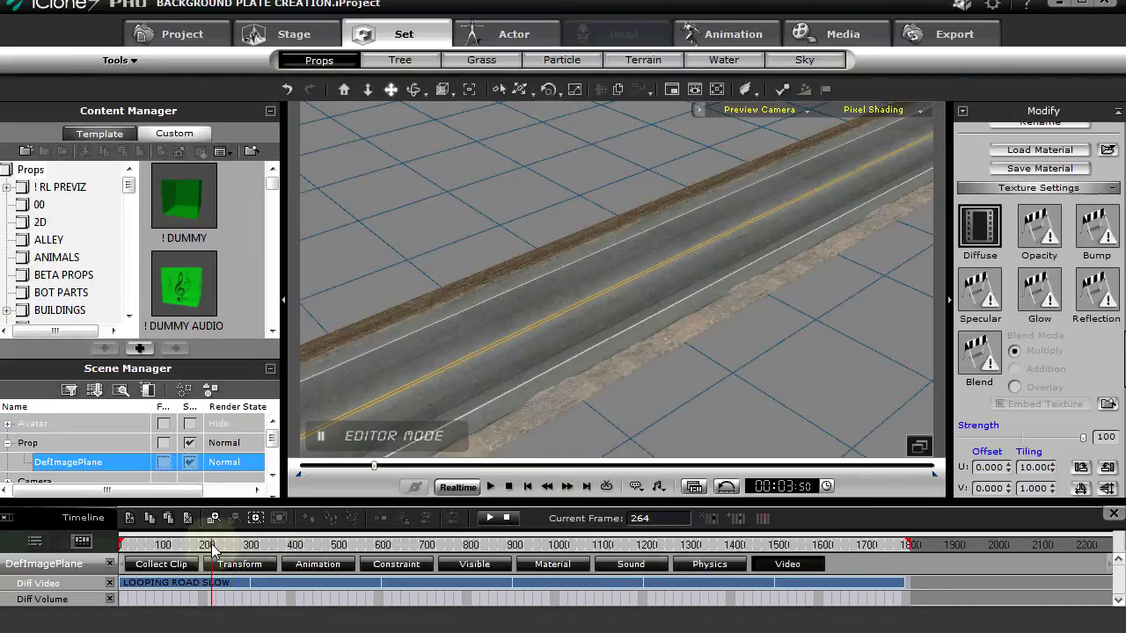
Step: Play part of the extended road video loop, and return to the first frame
key("space")
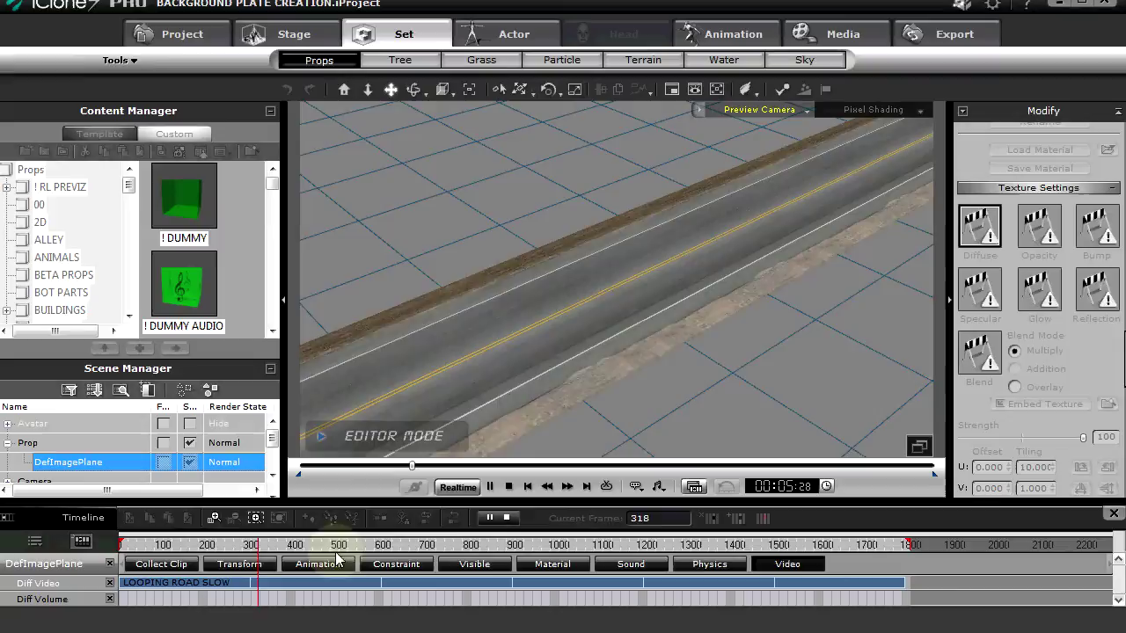
left_click(508, 486)
left_click(508, 486)
scroll(1066, 335, "down", 4)
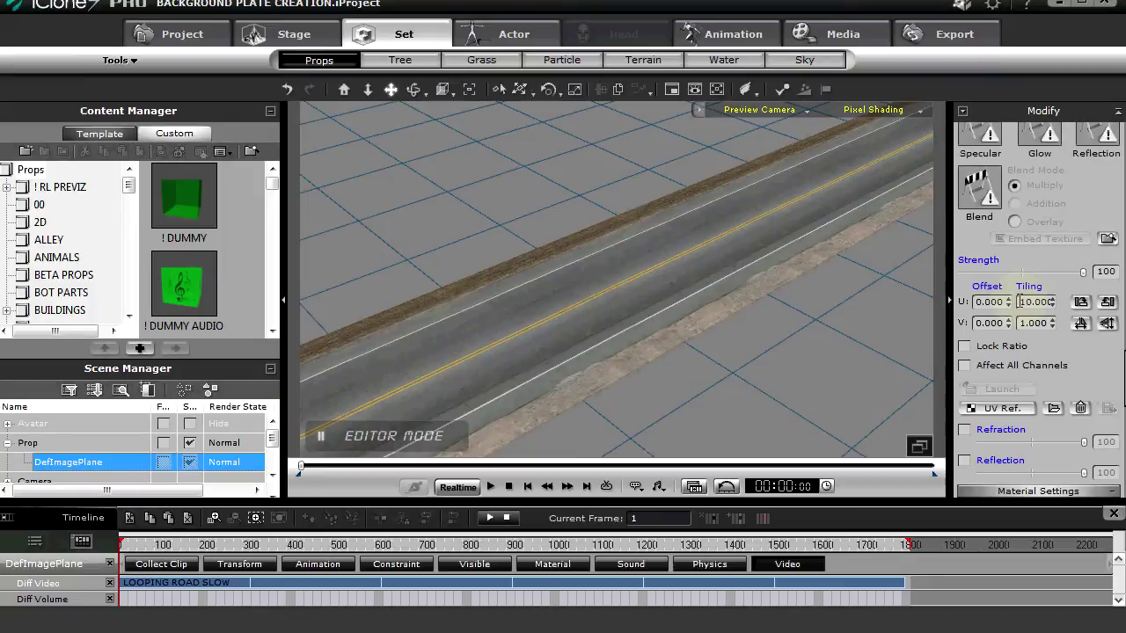
Step: Set the road texture's U tiling to 6, play the result, and return to the first frame
type("6")
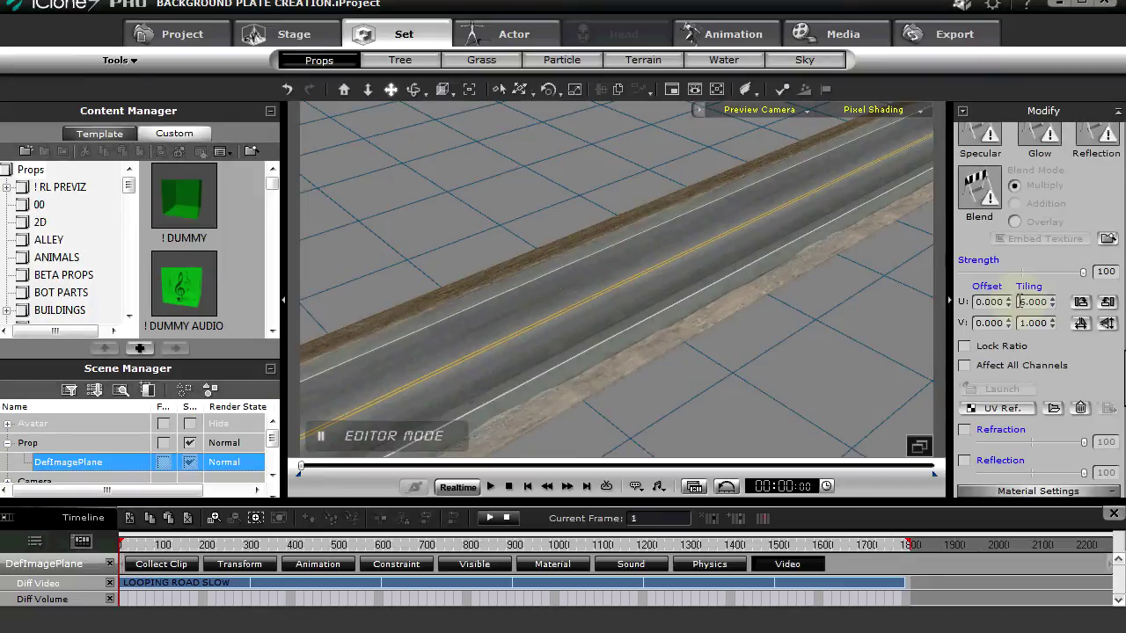
key("space")
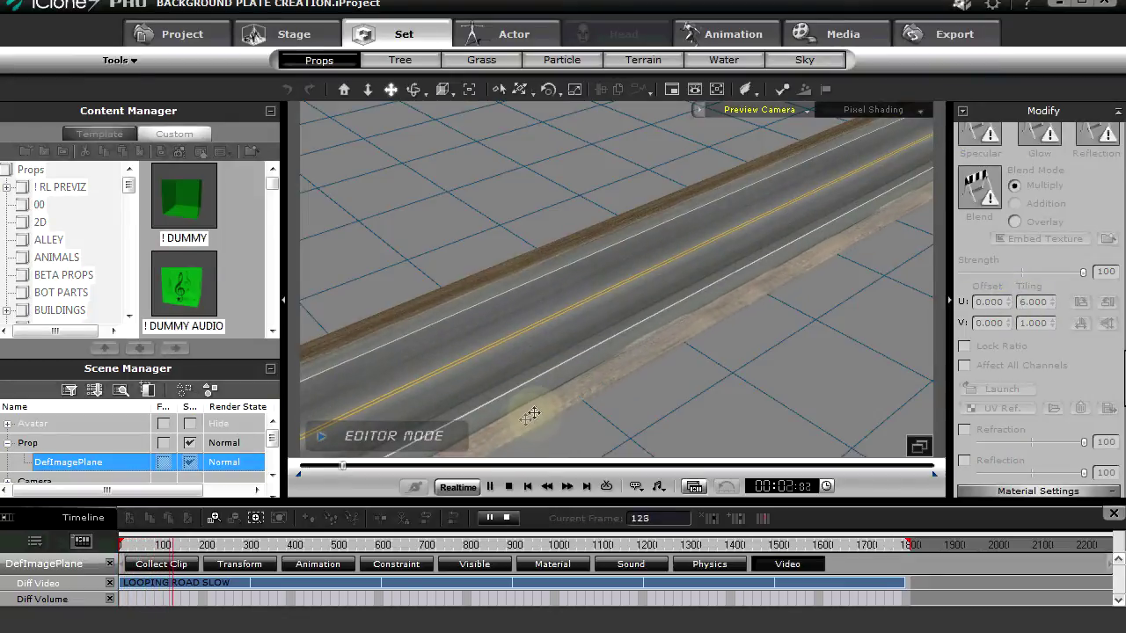
left_click(510, 488)
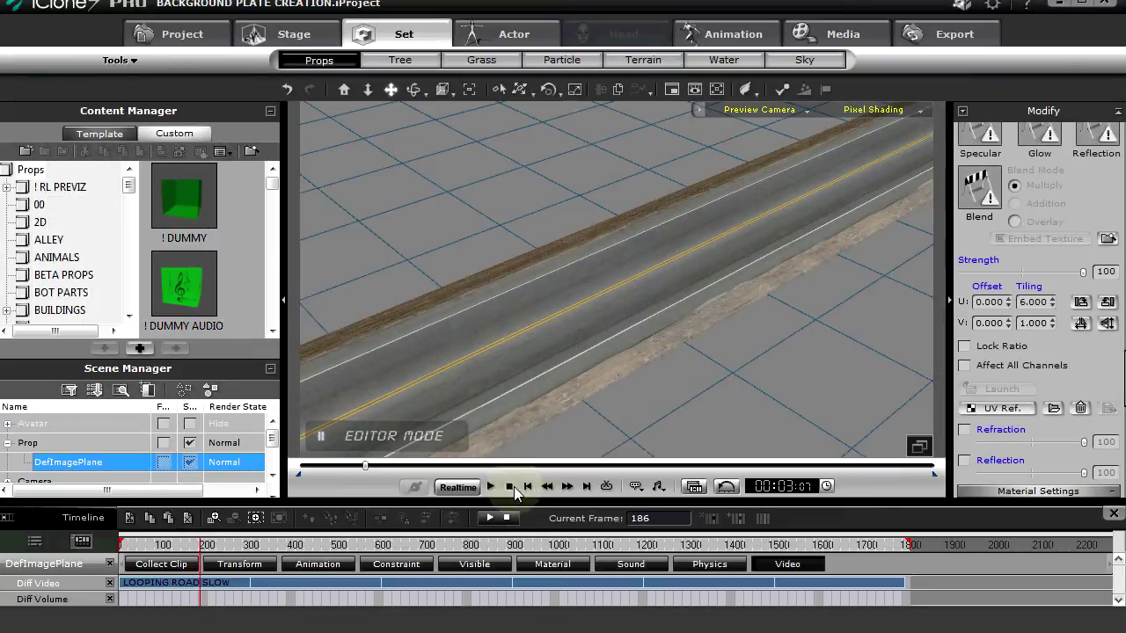
left_click(510, 487)
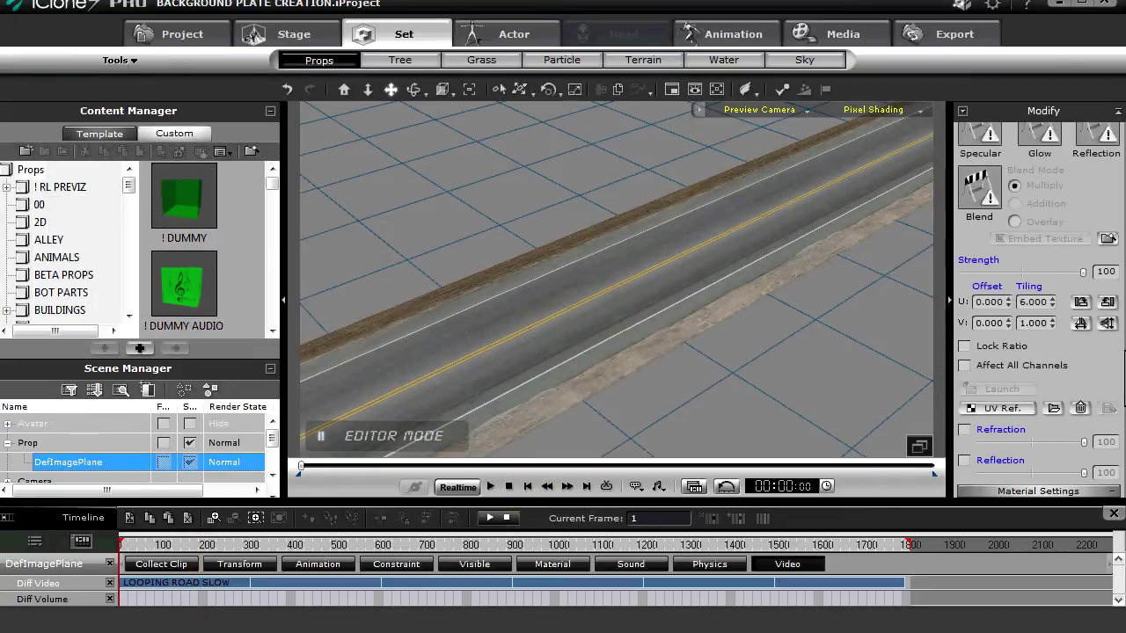
Step: Add the mountain landscape video as an upright image plane, enlarge it, and place it as a backdrop along the road's far edge
left_click_drag(152, 238, 556, 278)
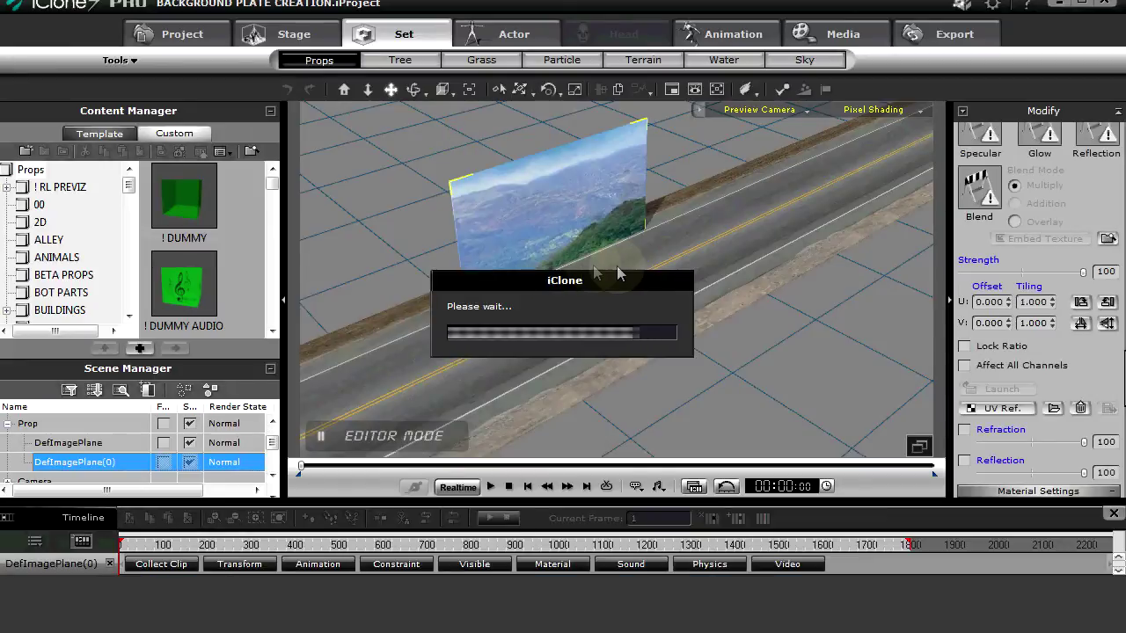
right_click_drag(618, 275, 573, 276)
key("e")
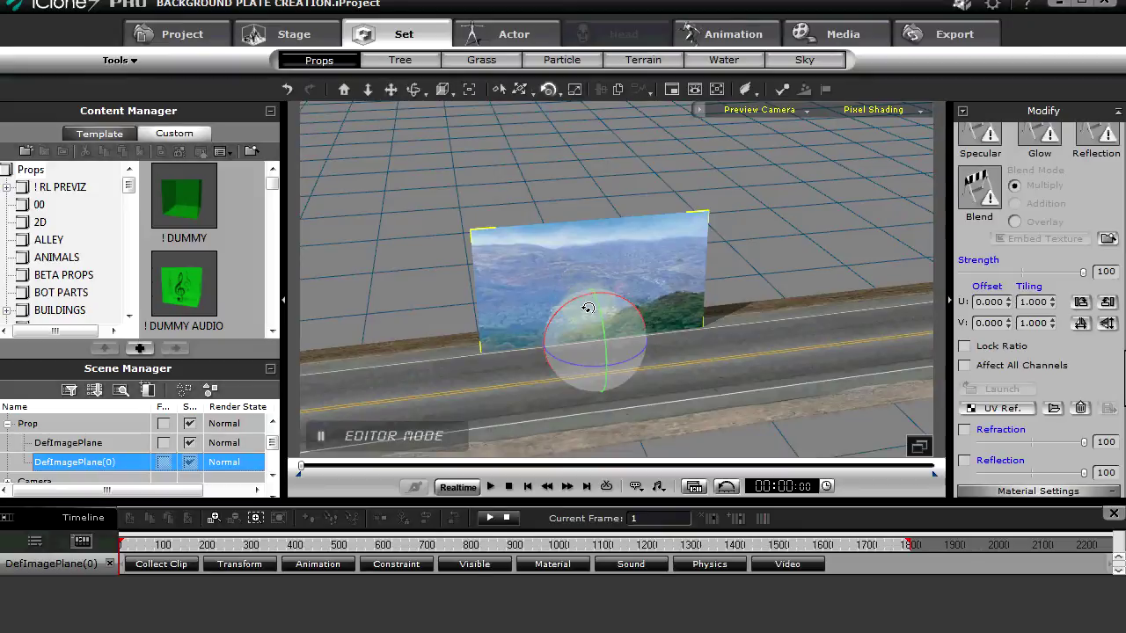
mouse_move(588, 306)
left_mouse_down()
mouse_move(616, 294)
mouse_move(598, 264)
mouse_move(534, 243)
mouse_move(563, 275)
mouse_move(565, 302)
mouse_move(573, 231)
mouse_move(619, 256)
mouse_move(747, 88)
left_mouse_up()
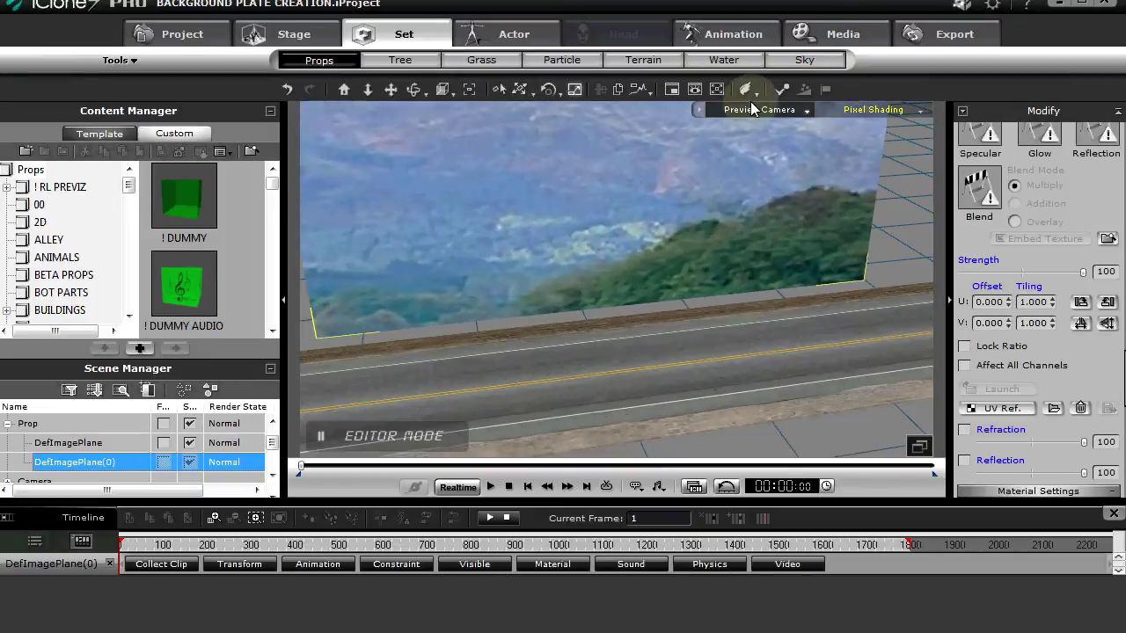
left_click_drag(612, 197, 678, 379)
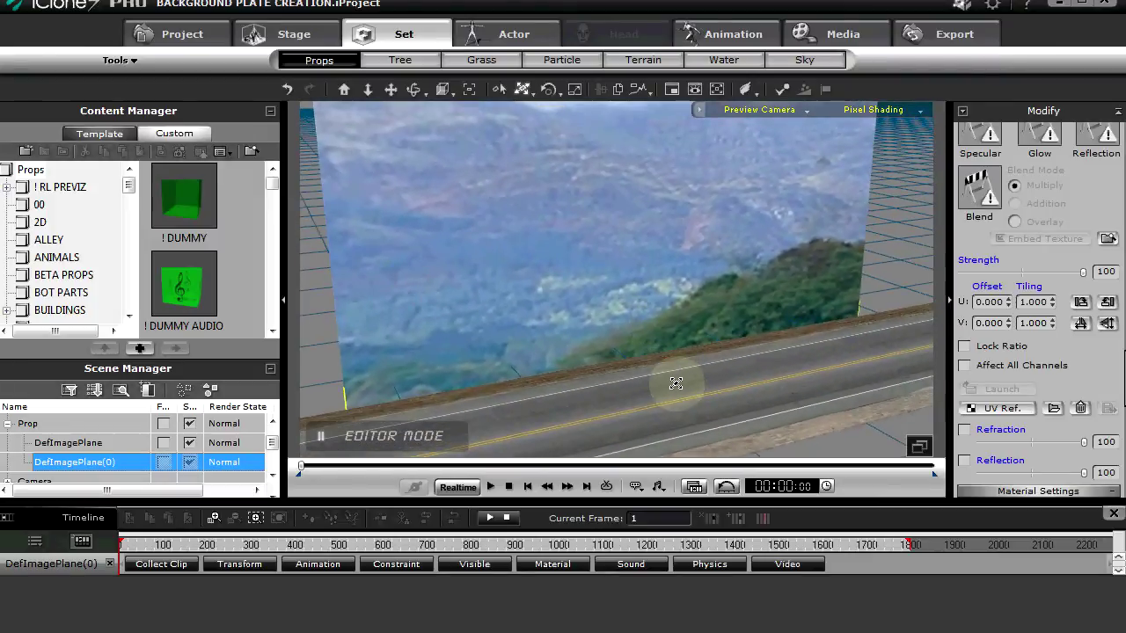
Step: Frame the running avatar against the road and mountain backdrop, and play the scene
key("space")
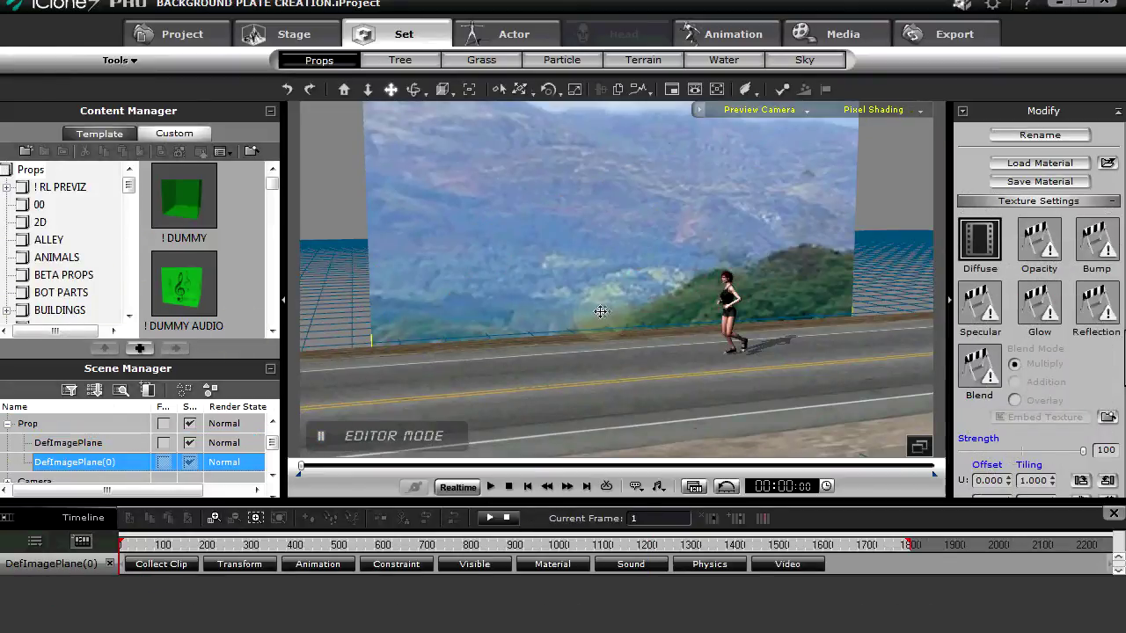
left_click_drag(600, 311, 609, 324)
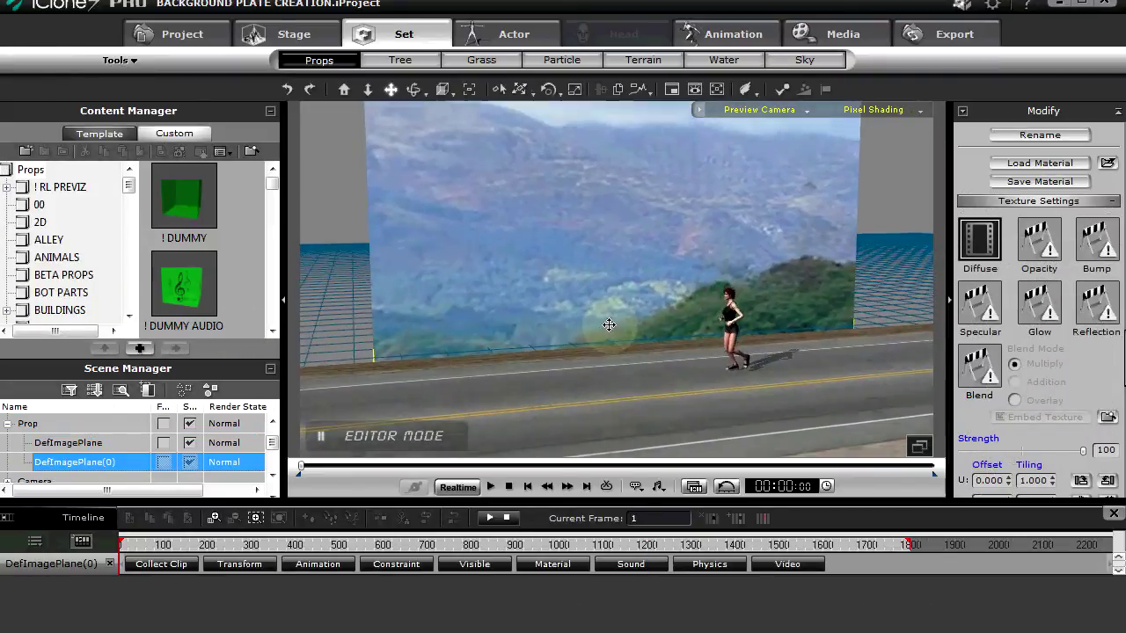
key("space")
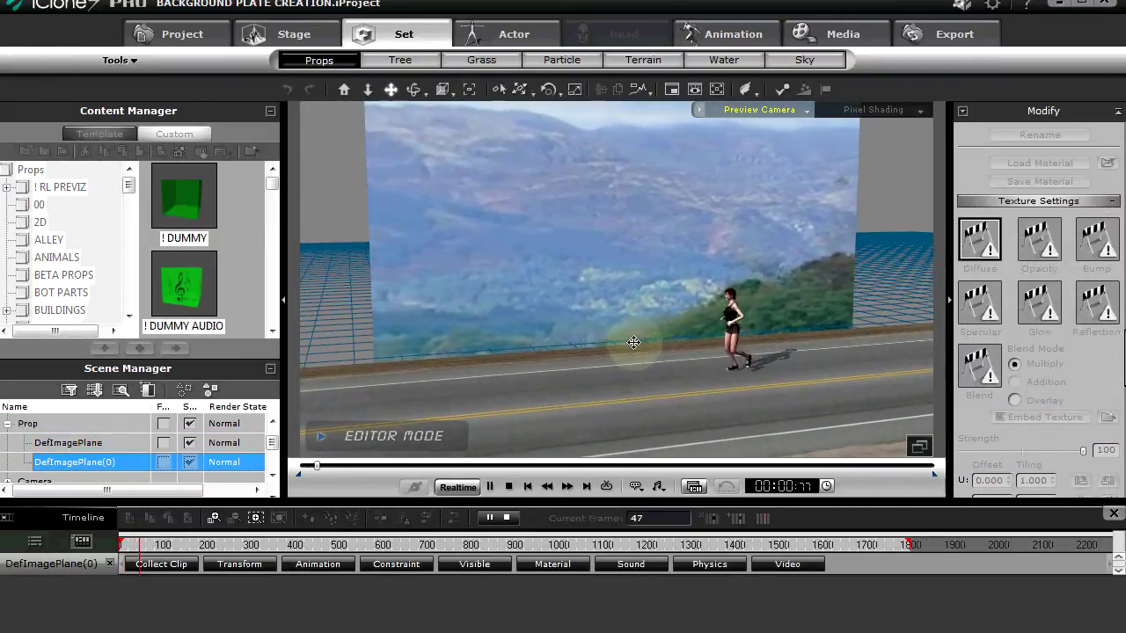